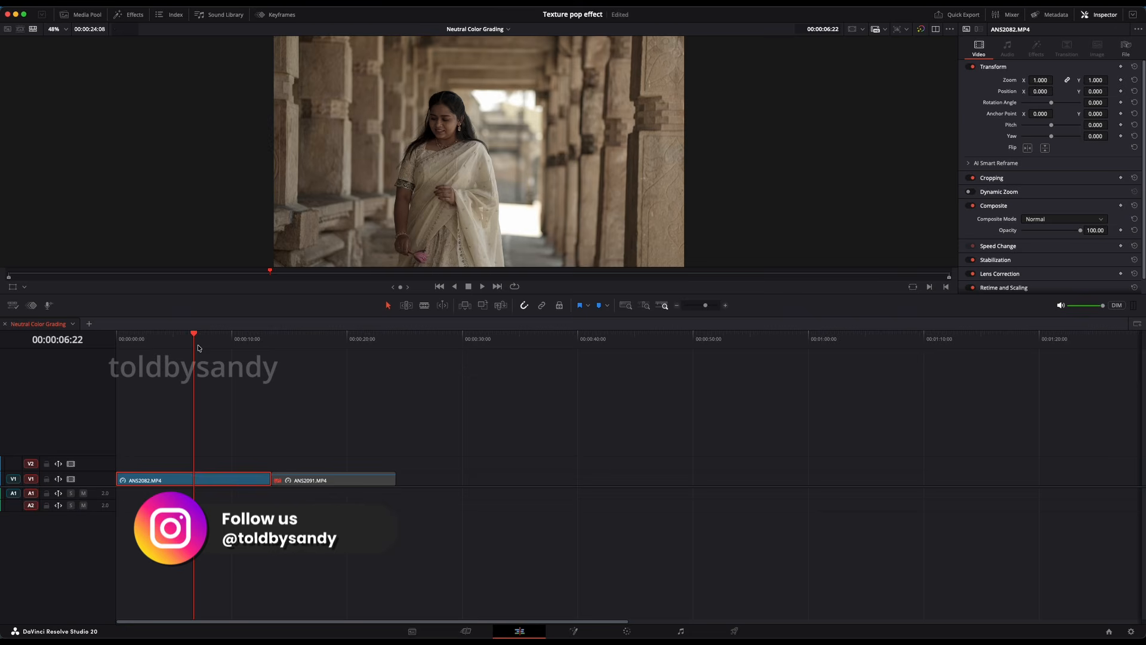
# Move the playhead to 00:00:09:06 in the first clip and open that frame for colour grading, fitting it in the viewer.
pyautogui.moveTo(197, 337); pyautogui.dragTo(223, 357)
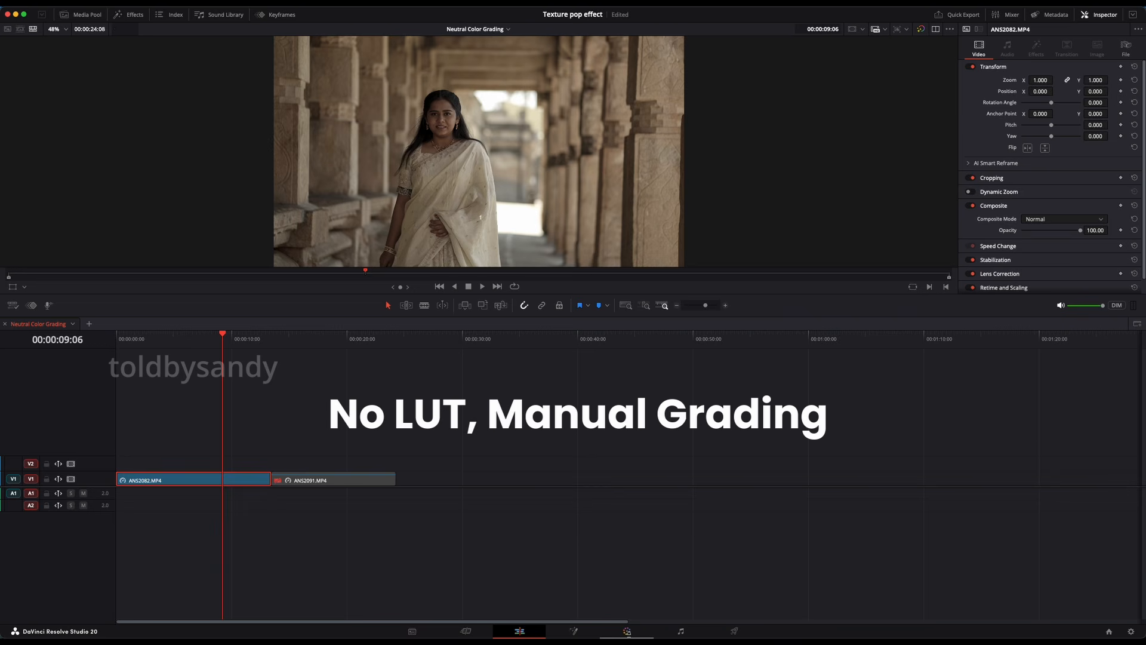
pyautogui.click(627, 631)
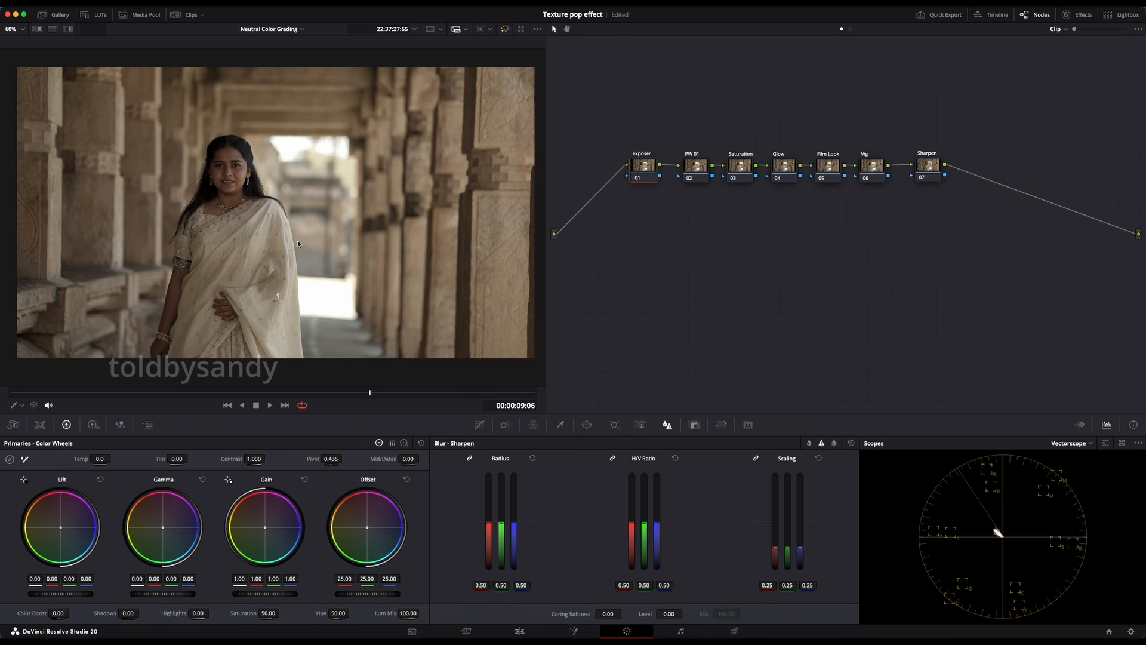
pyautogui.scroll(-2, 330, 159)
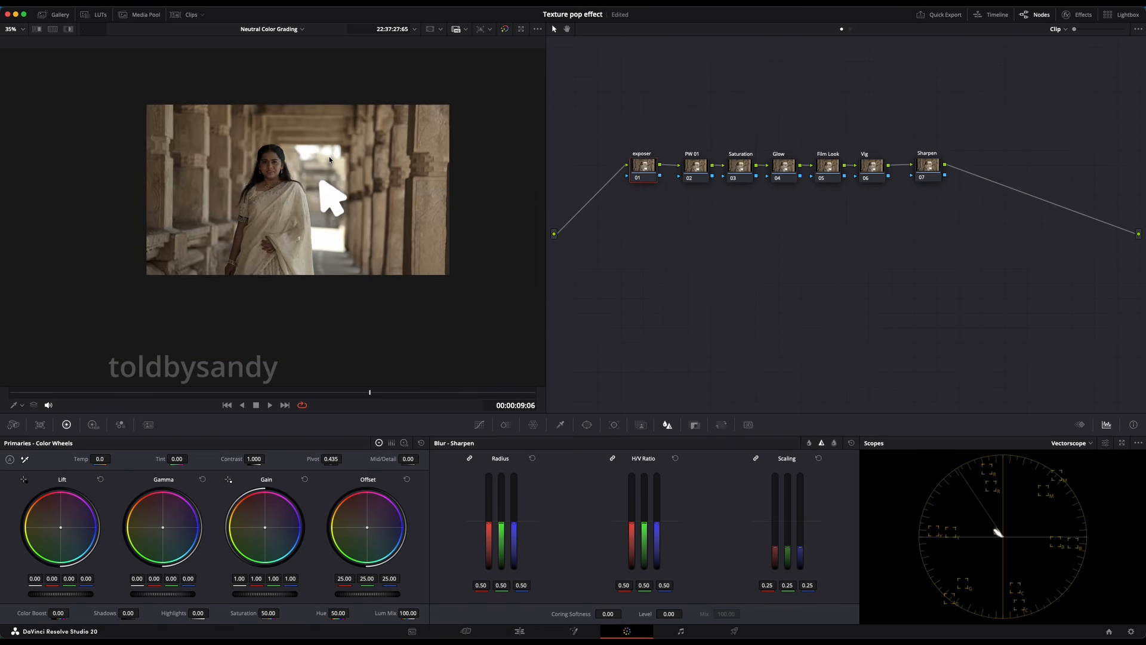
pyautogui.scroll(1, 330, 159)
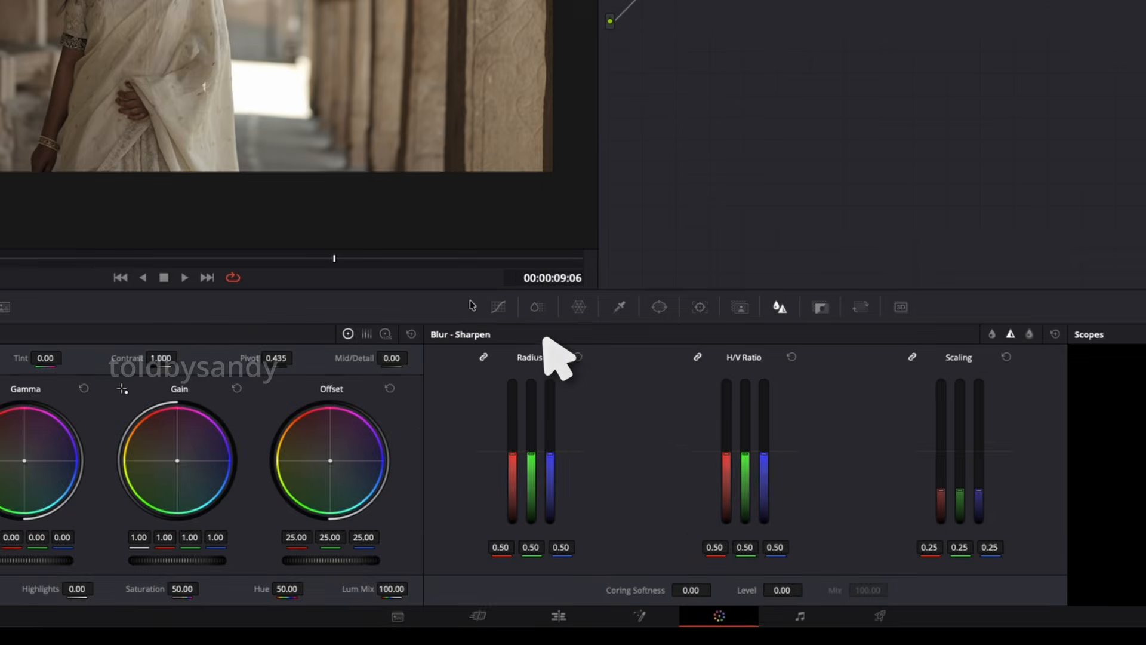
# On the exposer node's custom curve, raise the soft clip's High Soft to its maximum and lower High well below its midpoint.
pyautogui.click(497, 307)
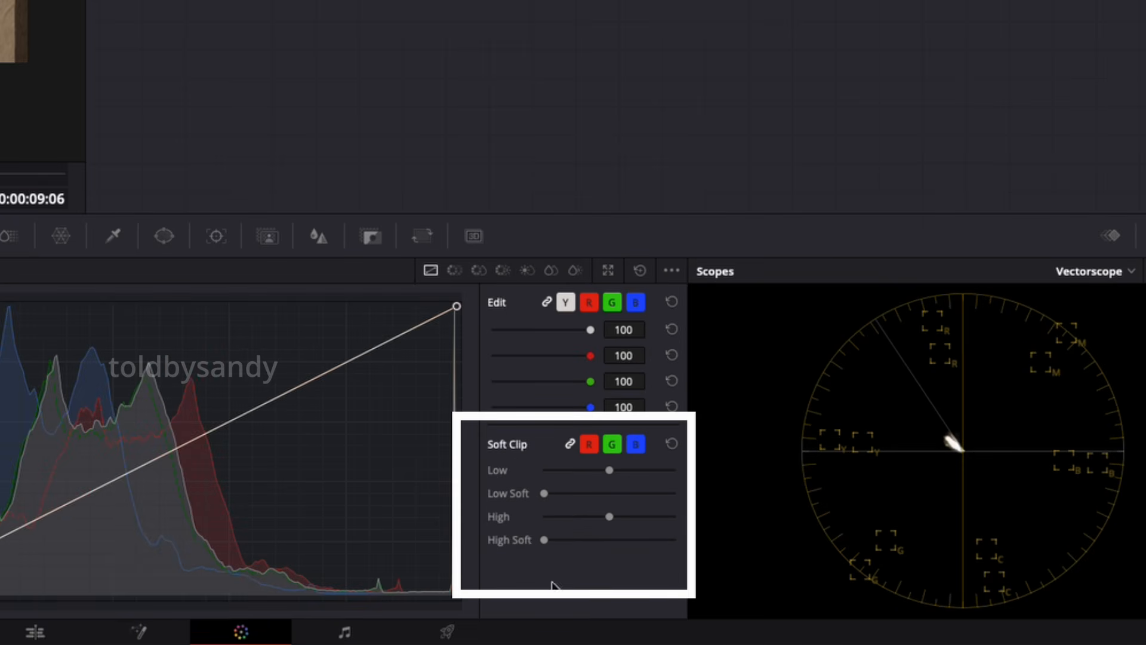
pyautogui.moveTo(544, 539); pyautogui.dragTo(608, 539)
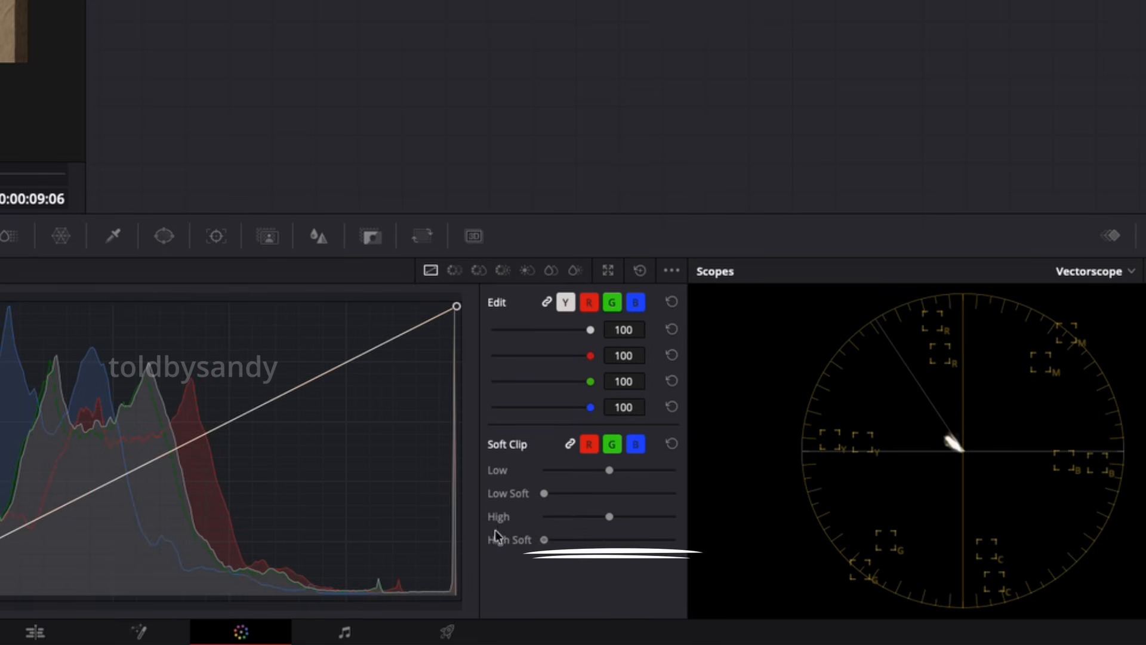
pyautogui.moveTo(543, 539); pyautogui.dragTo(608, 540)
pyautogui.moveTo(575, 535); pyautogui.dragTo(681, 539)
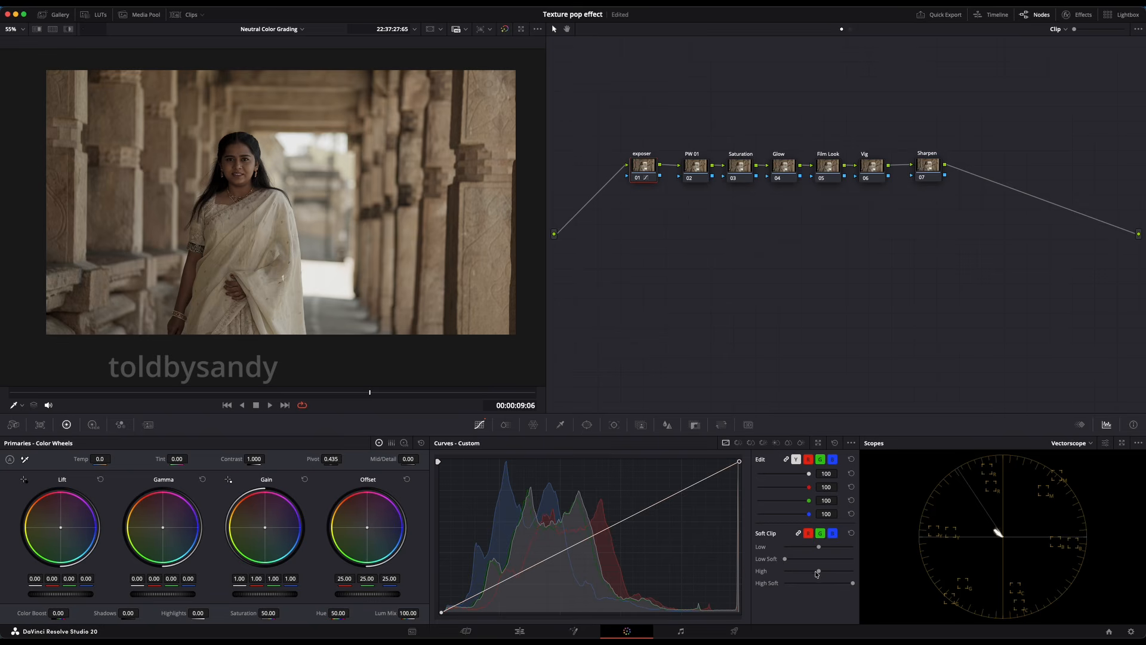
pyautogui.moveTo(819, 572); pyautogui.dragTo(796, 572)
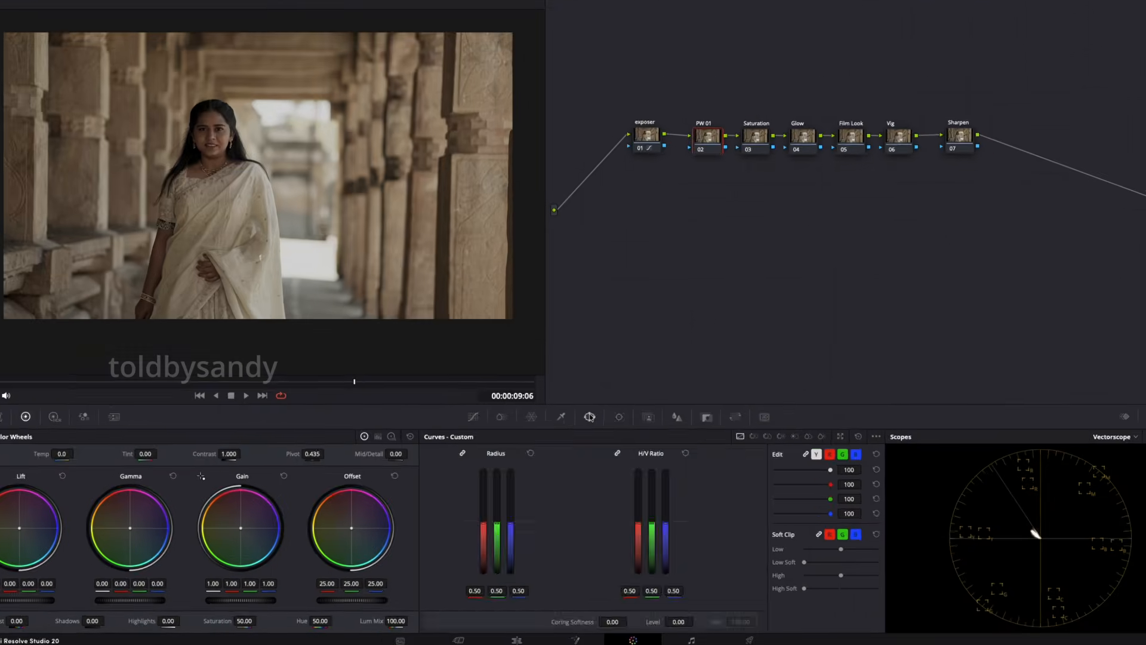
# Add a circular window to the PW 01 node and stretch it into a tall, narrow oval over the woman.
pyautogui.click(554, 467)
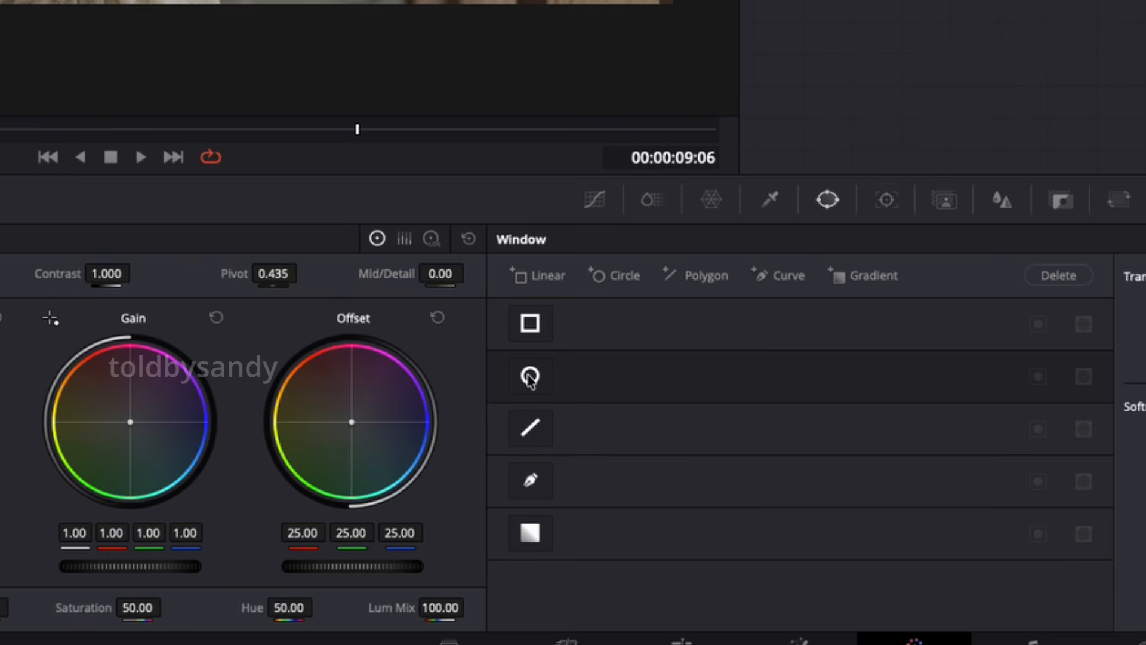
pyautogui.click(540, 385)
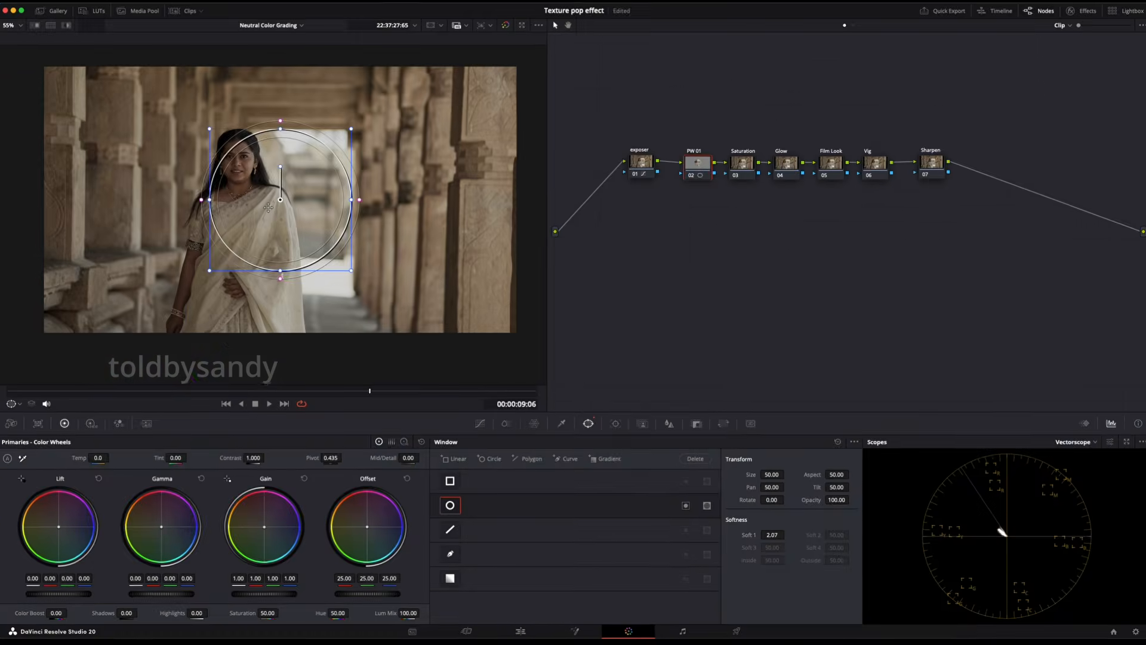
pyautogui.moveTo(273, 193); pyautogui.dragTo(236, 199)
pyautogui.moveTo(244, 277); pyautogui.dragTo(245, 322)
pyautogui.moveTo(244, 208); pyautogui.dragTo(236, 228)
# Rotate the oval window about 19 degrees to follow the woman's pose, set its softness to 7.21 and centre it on her.
pyautogui.moveTo(237, 175); pyautogui.dragTo(307, 186)
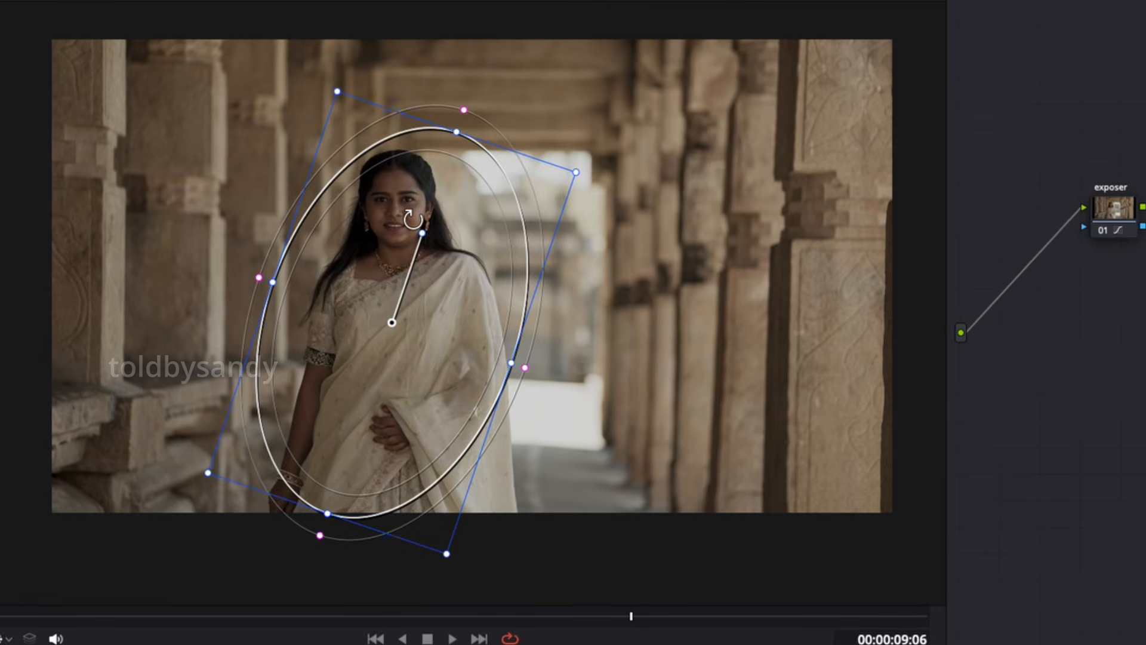
pyautogui.moveTo(319, 262); pyautogui.dragTo(317, 251)
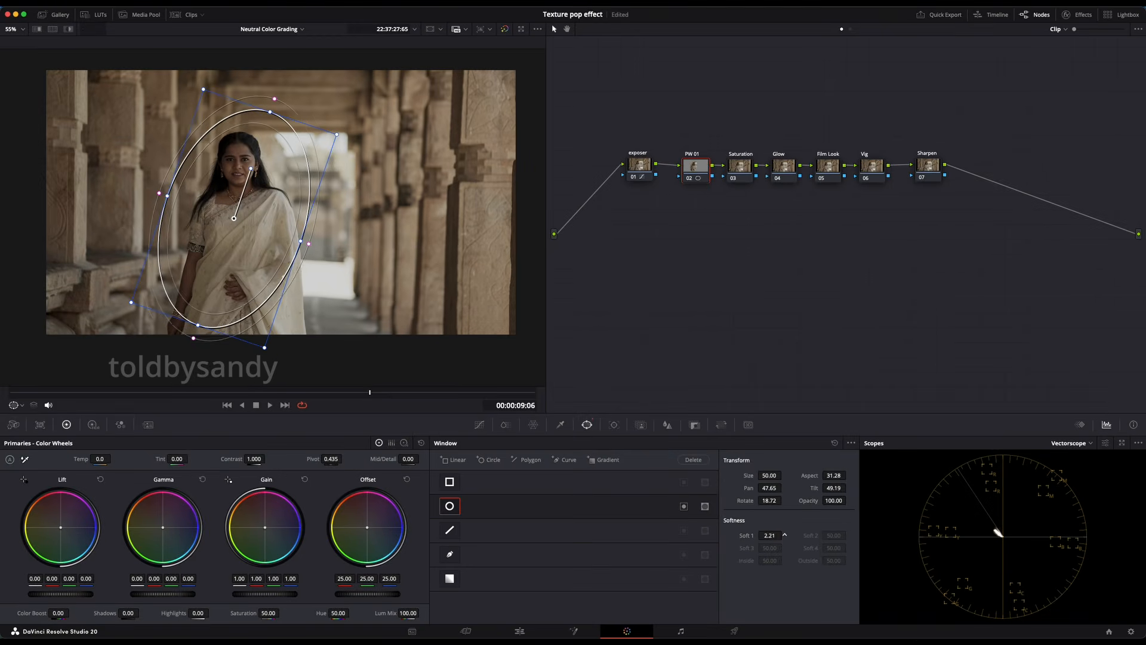
pyautogui.moveTo(768, 535); pyautogui.dragTo(788, 533)
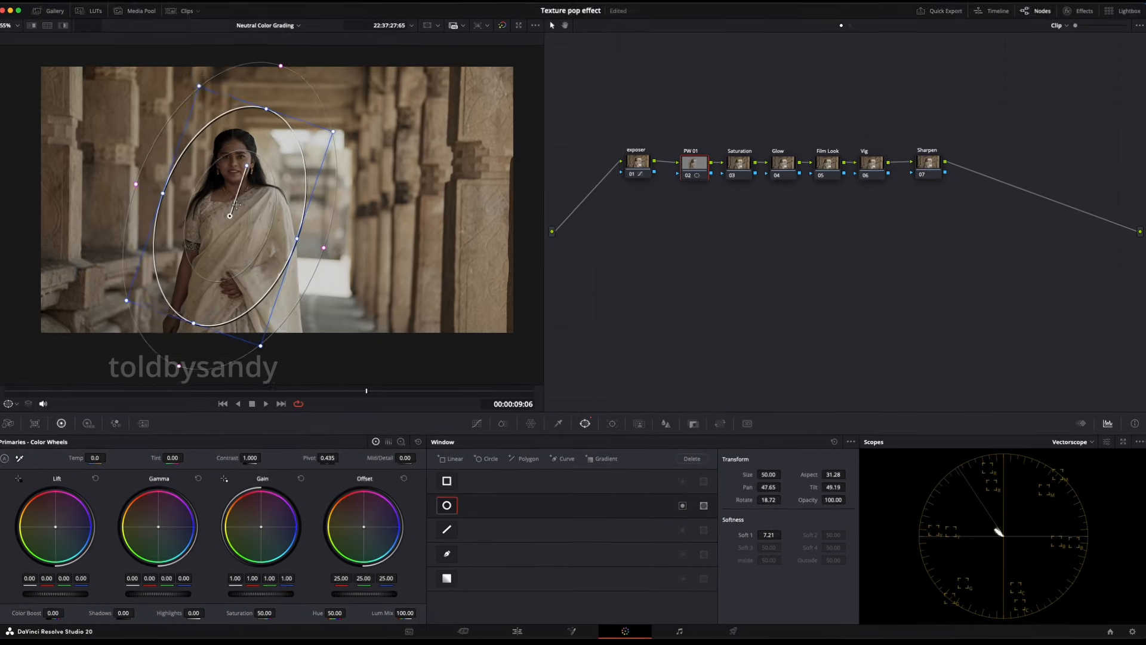
pyautogui.moveTo(240, 208); pyautogui.dragTo(234, 198)
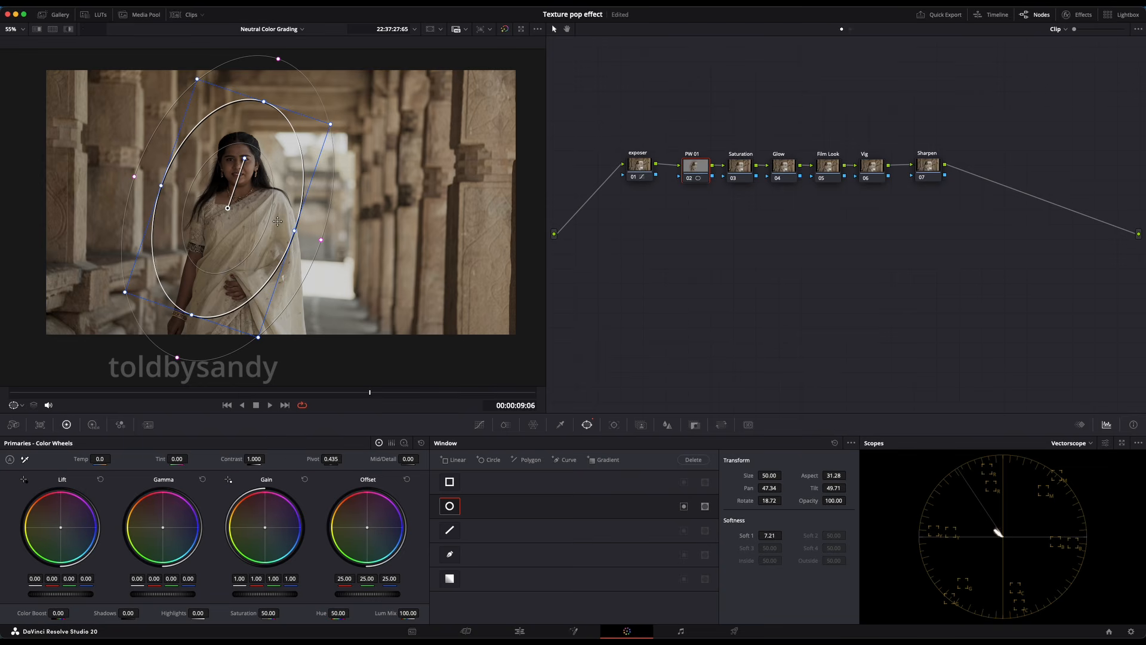
# Open the scopes in a separate window and switch from the vectorscope to the Waveform.
pyautogui.press('super+shift+w')
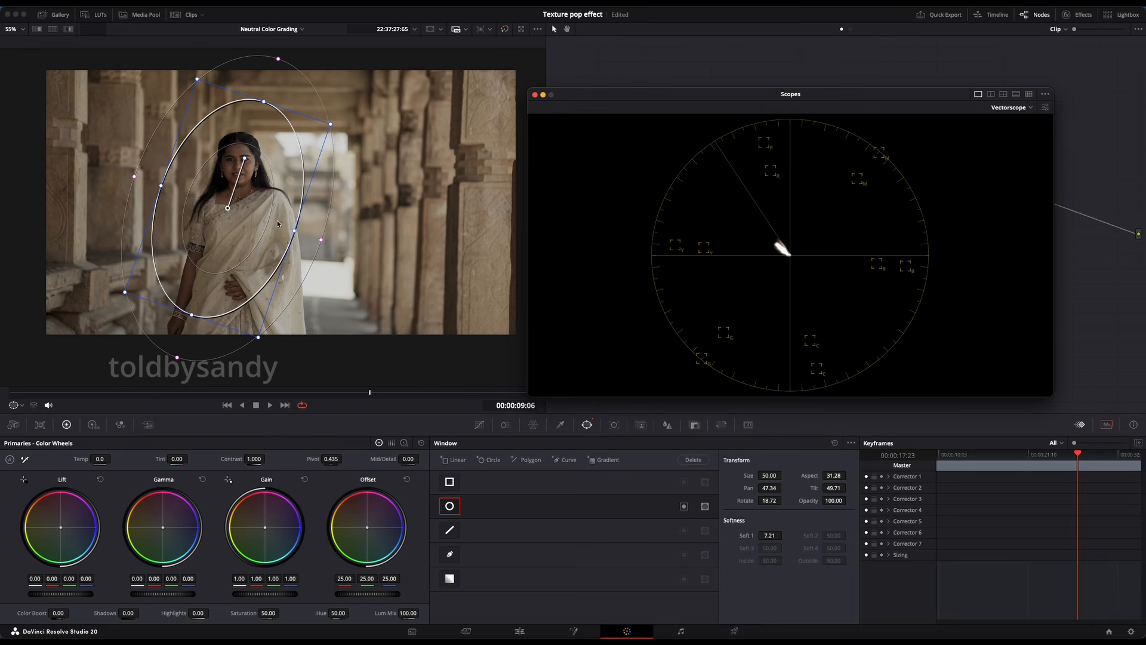
pyautogui.click(1025, 106)
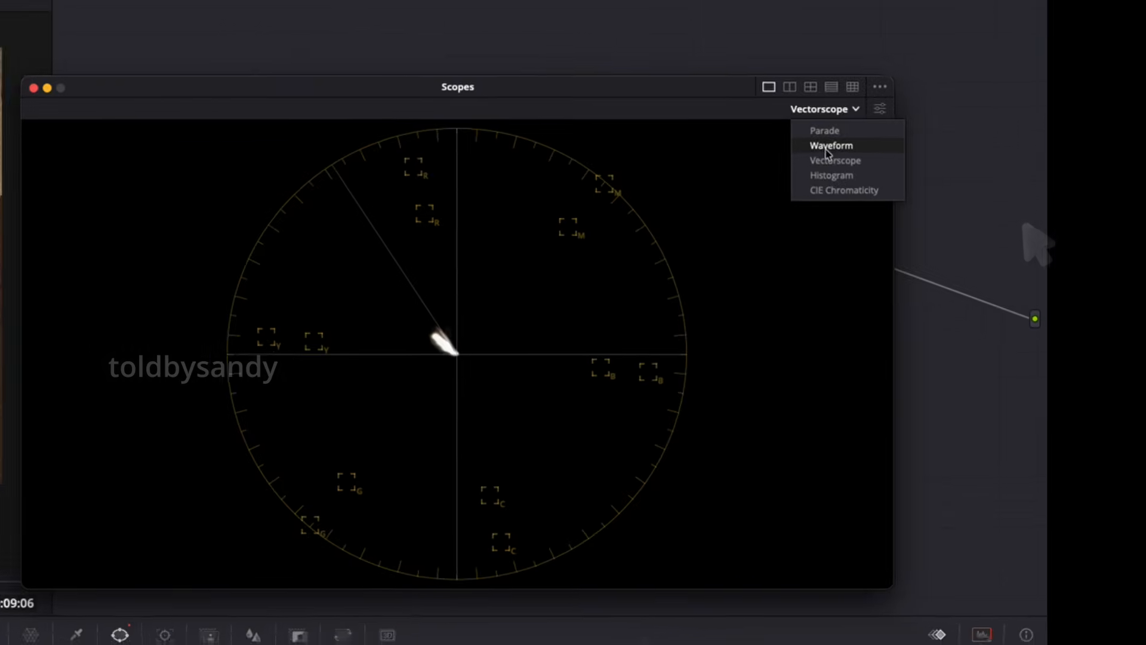
pyautogui.click(820, 146)
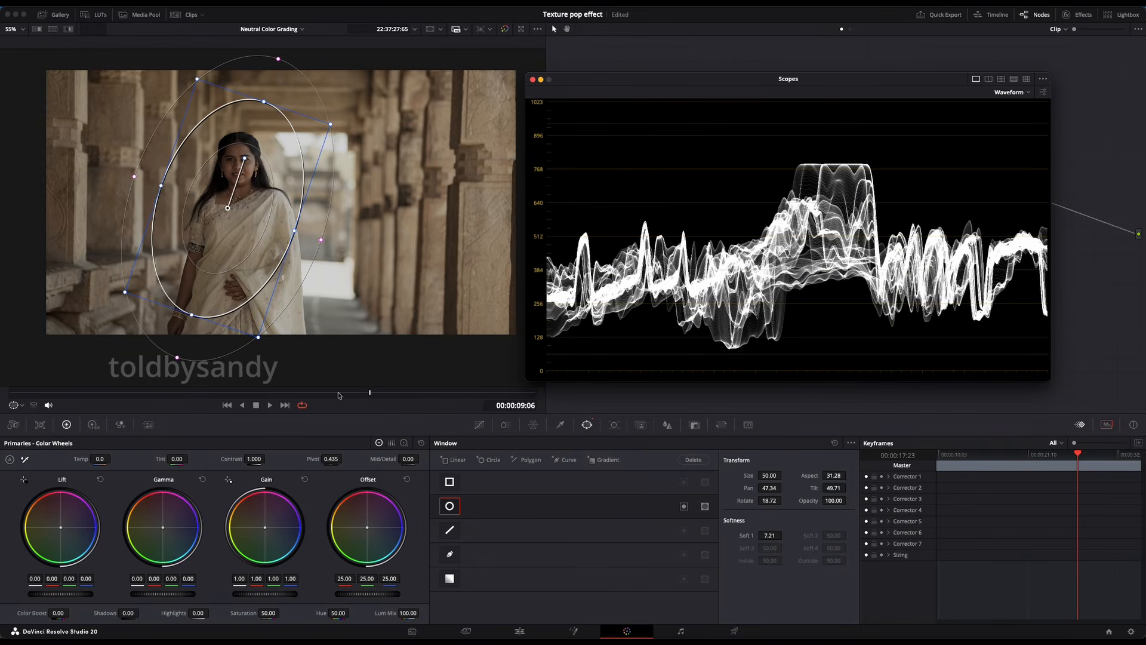
# Brighten the windowed area by setting Gamma to 0.04 and Gain to 1.20, and close the separate scopes window.
pyautogui.moveTo(173, 595); pyautogui.dragTo(183, 595)
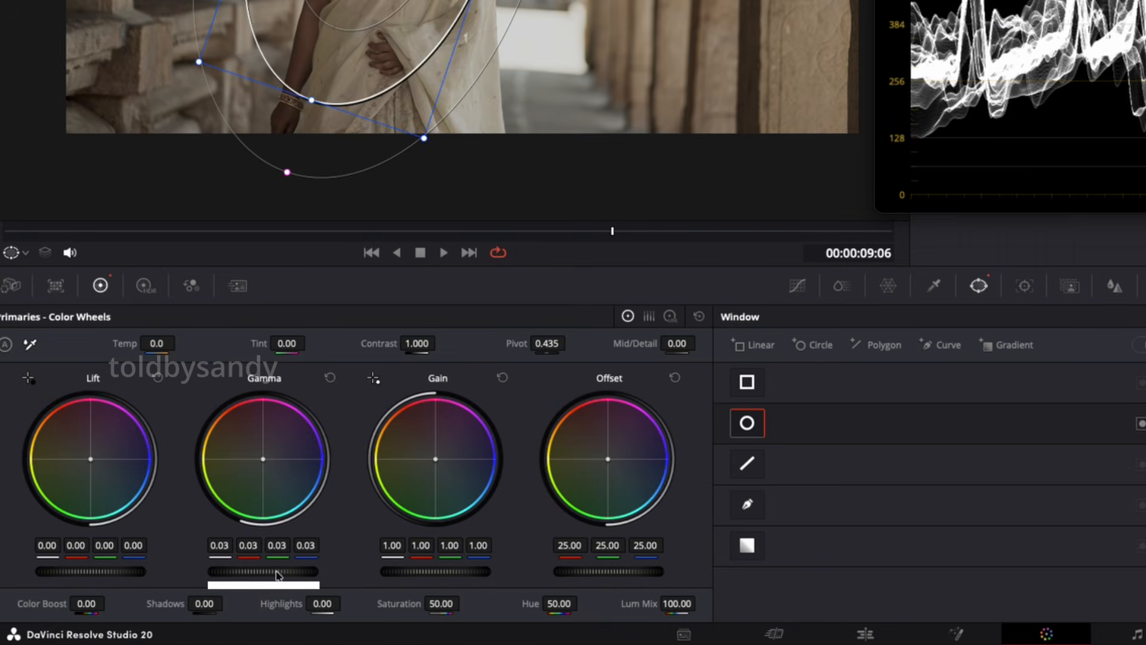
pyautogui.moveTo(406, 572); pyautogui.dragTo(449, 572)
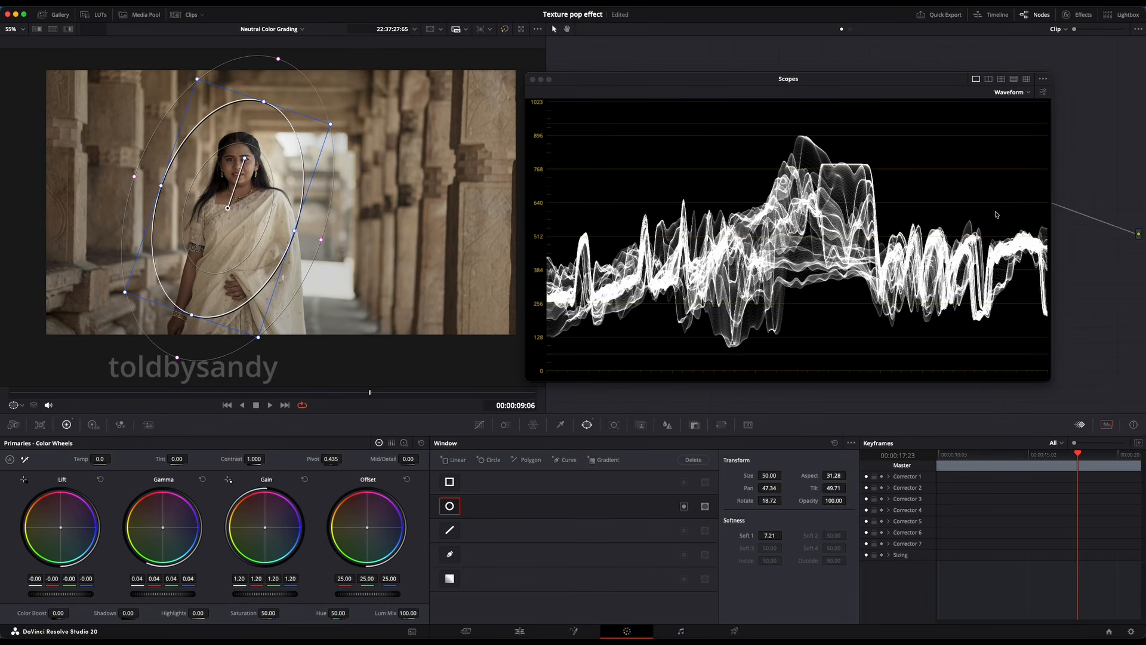
pyautogui.click(533, 79)
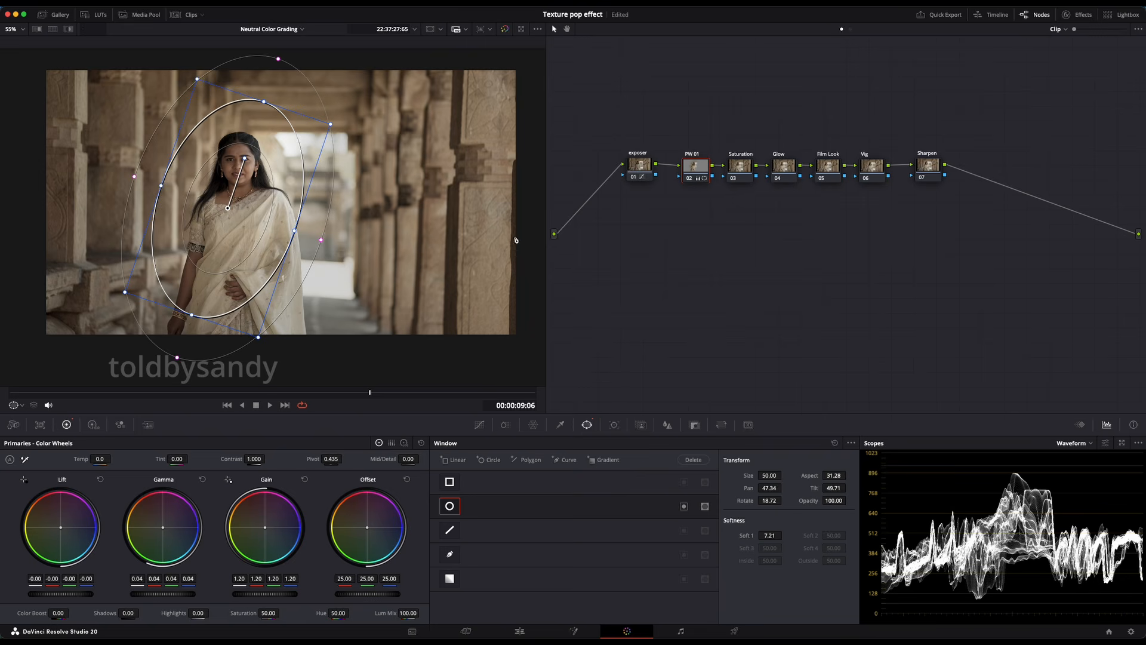
# Move to 00:00:07:04, add a corrector node below the exposer node and connect the source to its input.
pyautogui.click(478, 424)
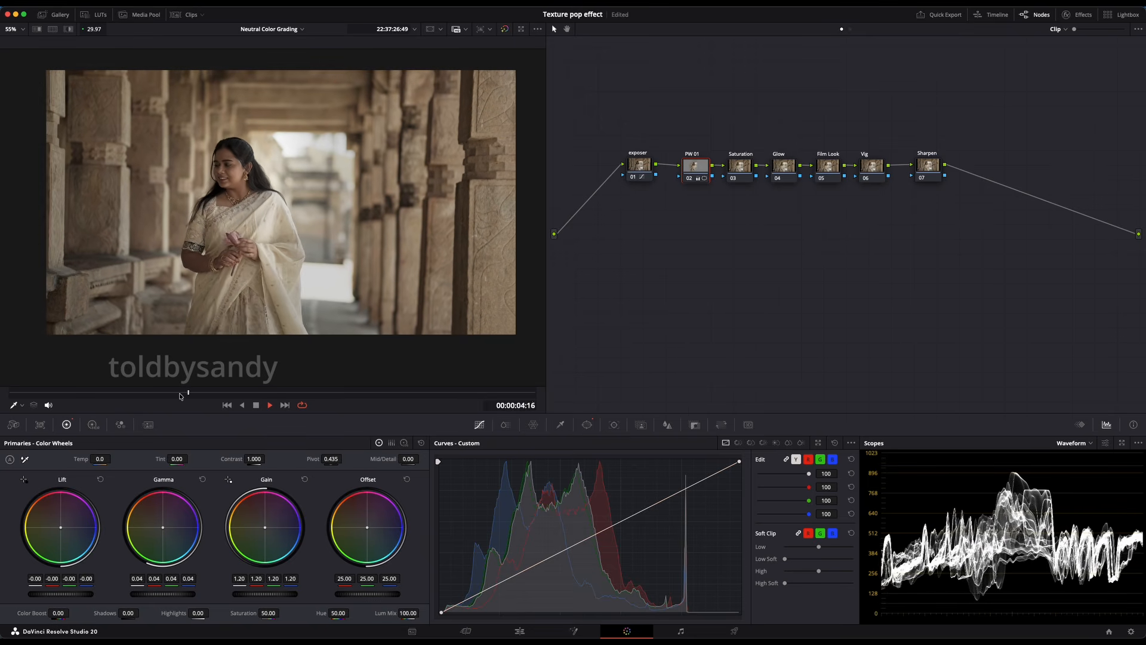
pyautogui.moveTo(250, 392)
pyautogui.mouseDown()
pyautogui.moveTo(516, 390)
pyautogui.moveTo(151, 390)
pyautogui.moveTo(268, 392)
pyautogui.mouseUp()
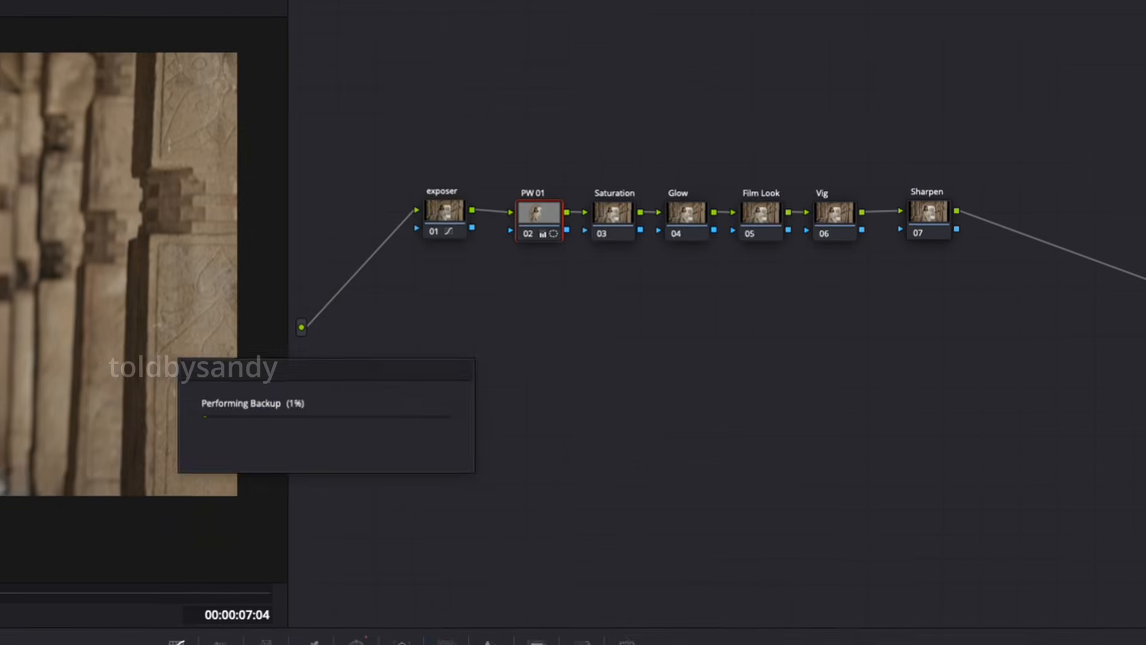
pyautogui.rightClick(637, 212)
pyautogui.moveTo(669, 239)
pyautogui.click(631, 331)
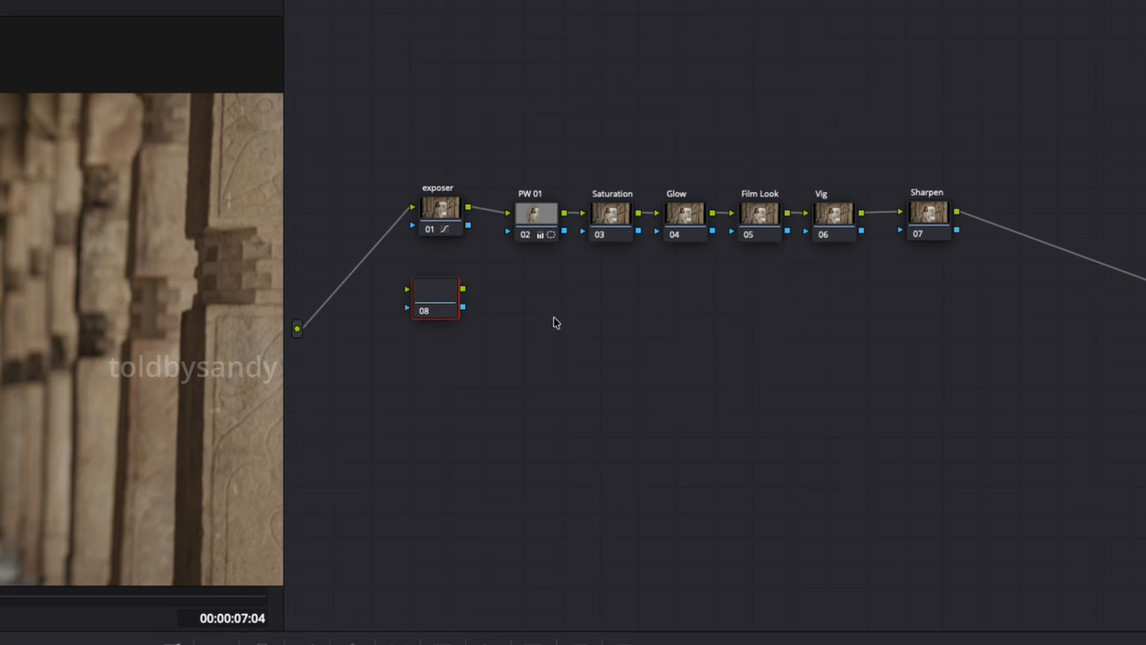
pyautogui.moveTo(297, 330); pyautogui.dragTo(442, 326)
pyautogui.moveTo(444, 222); pyautogui.dragTo(422, 218)
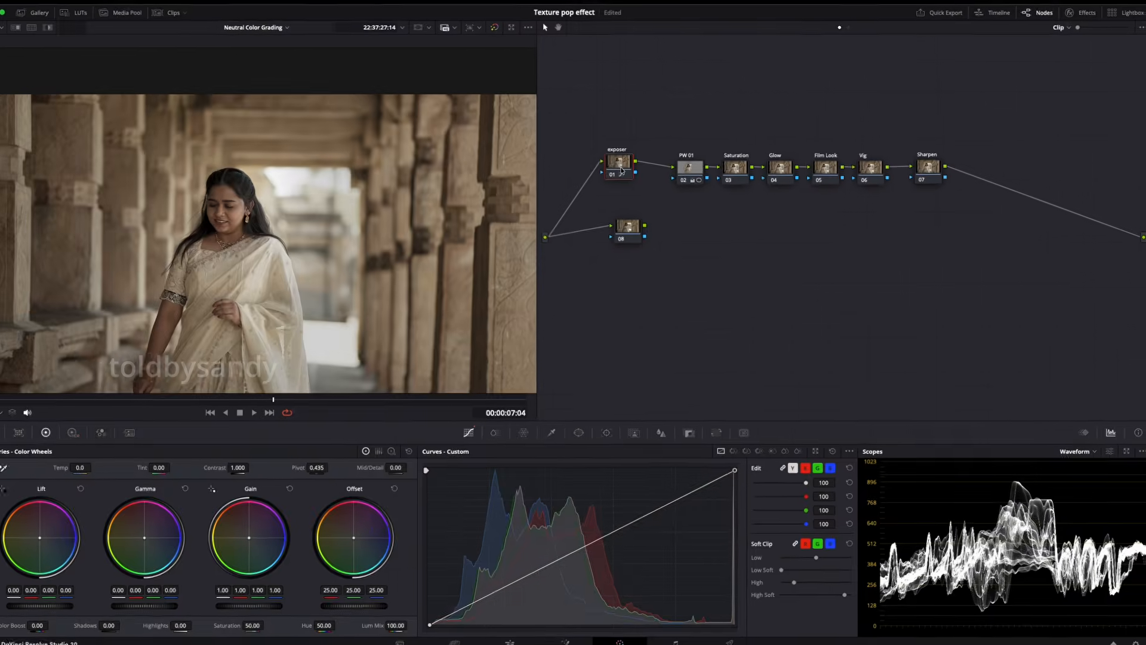
pyautogui.moveTo(434, 317); pyautogui.dragTo(420, 317)
# Sample the woman's facial skin on the new node with the HSL qualifier in highlight view, narrowing the hue width to 1.0.
pyautogui.click(309, 642)
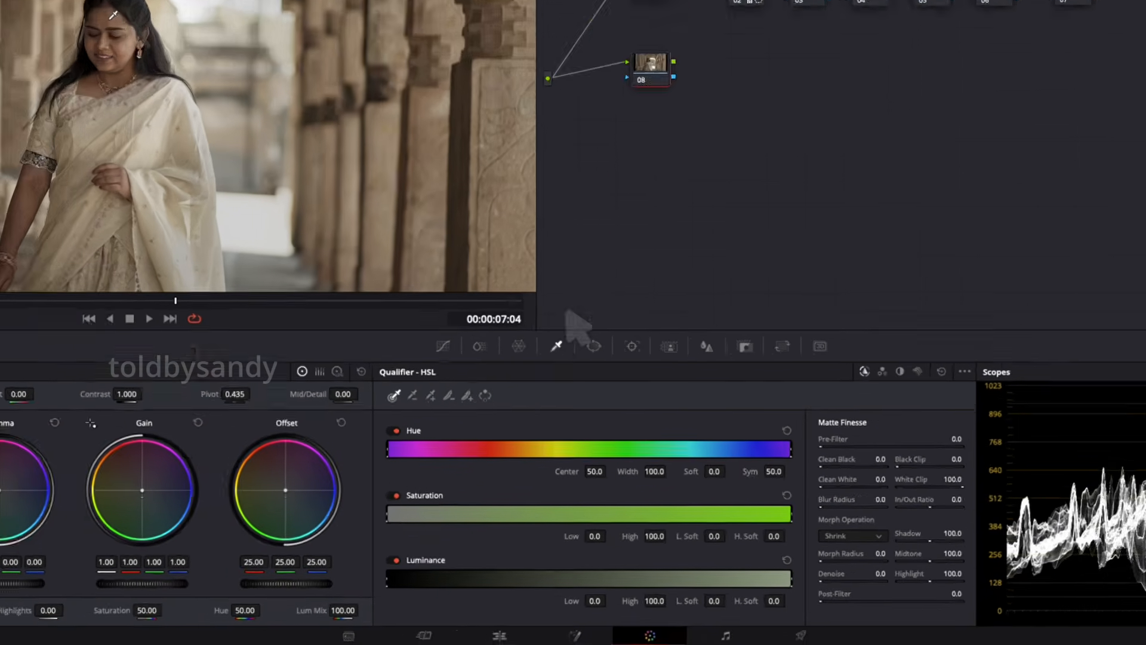
pyautogui.click(242, 192)
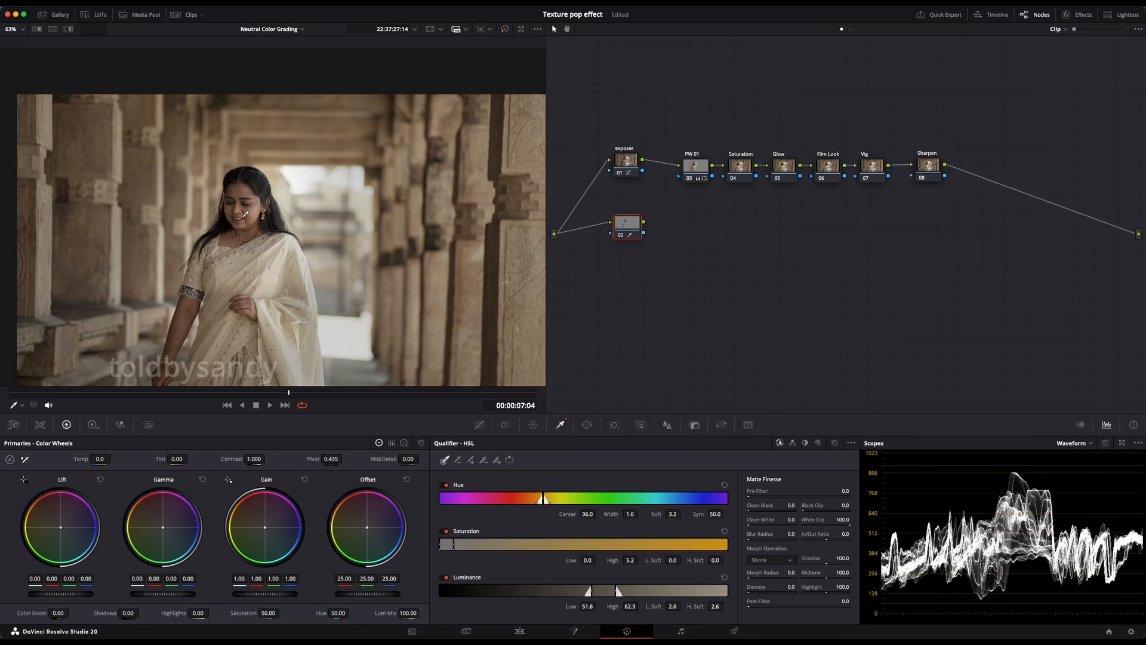
pyautogui.hotkey('shift', 'h')
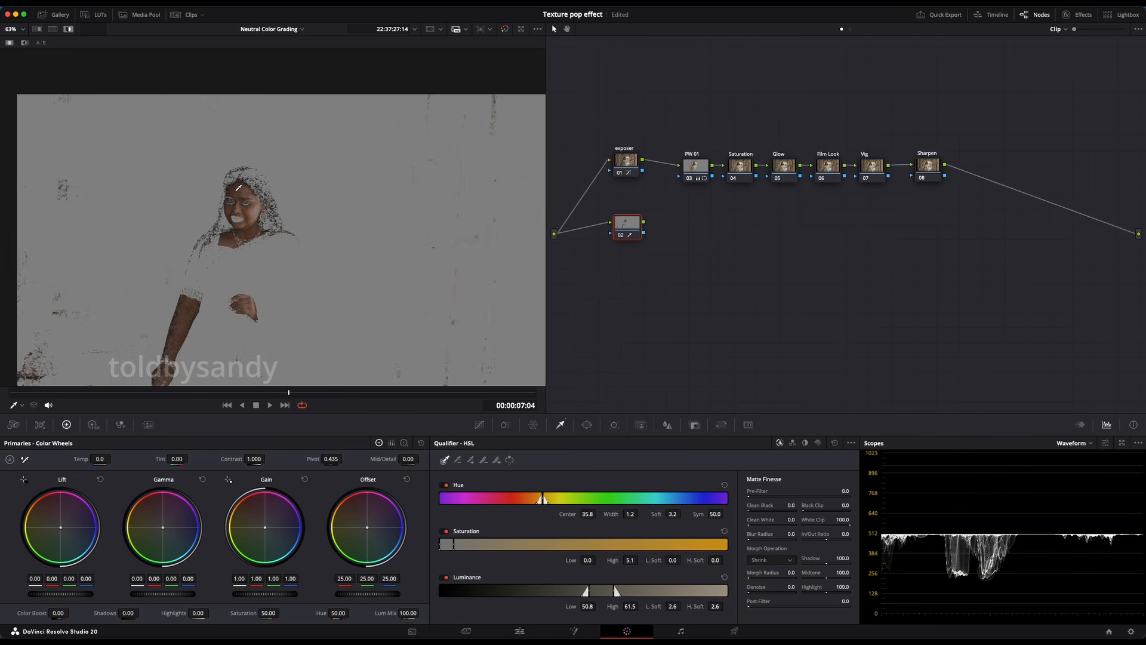
pyautogui.moveTo(238, 187); pyautogui.dragTo(240, 188)
pyautogui.click(259, 197)
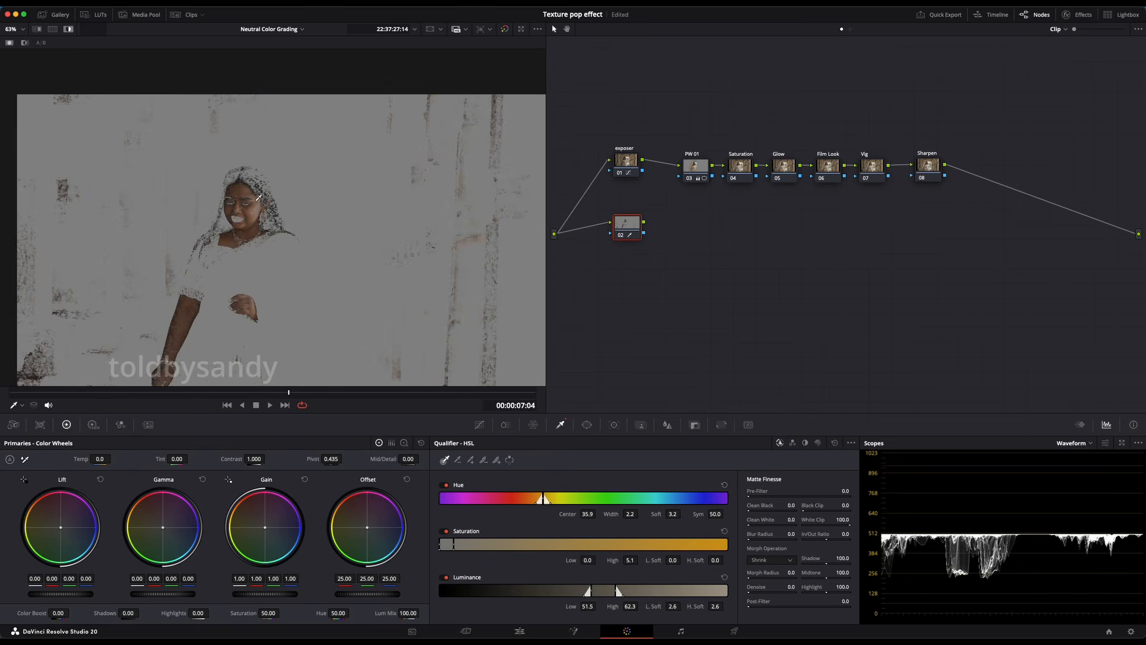
pyautogui.click(255, 207)
pyautogui.moveTo(242, 194); pyautogui.dragTo(237, 188)
pyautogui.moveTo(622, 510); pyautogui.dragTo(628, 514)
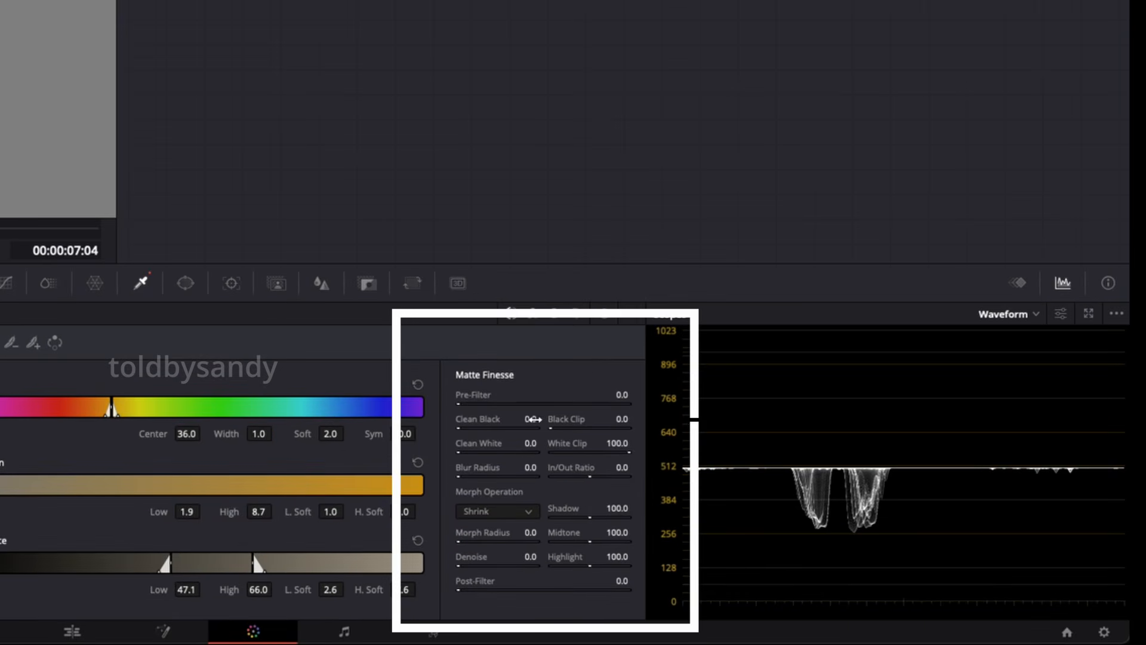
# Refine the skin matte with Clean Black 7.7, Clean White 29.4, Blur Radius 25.6, Denoise 6.9 and Post-Filter 0.7, and resample the skin.
pyautogui.moveTo(534, 419); pyautogui.dragTo(586, 419)
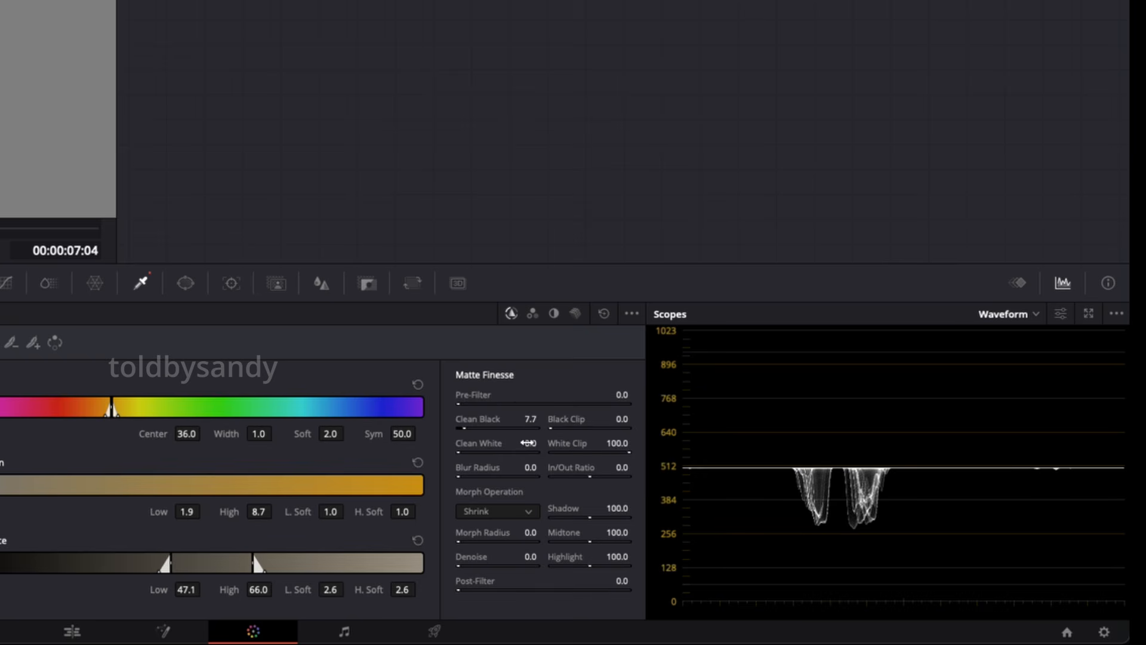
pyautogui.moveTo(528, 443)
pyautogui.mouseDown()
pyautogui.moveTo(583, 443)
pyautogui.moveTo(514, 443)
pyautogui.mouseUp()
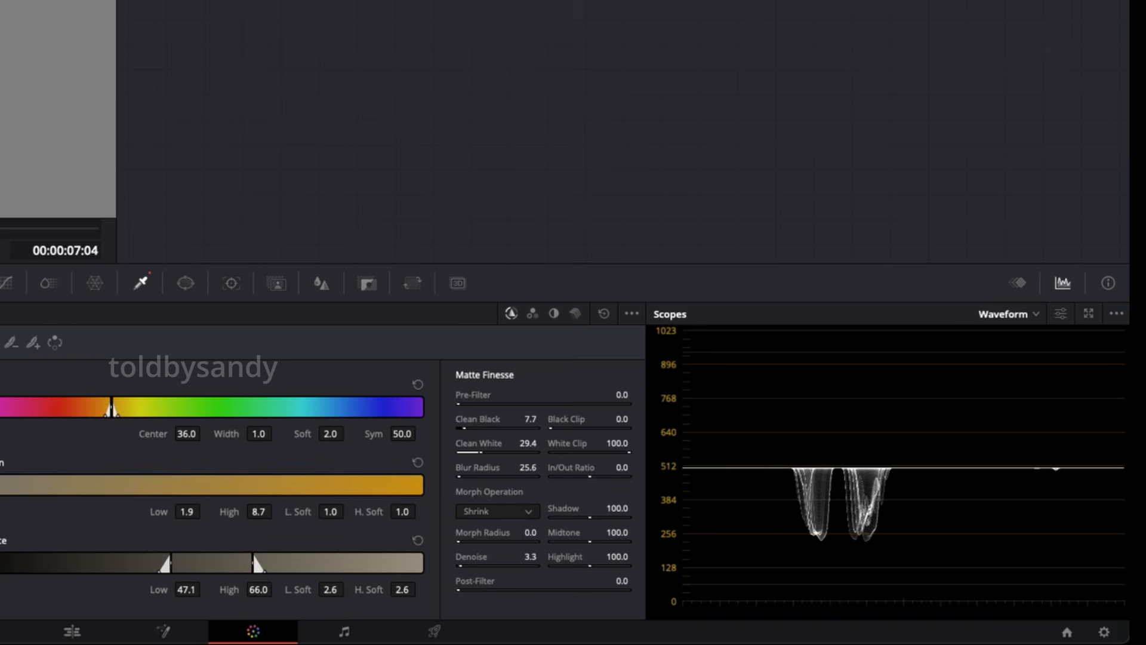
pyautogui.moveTo(530, 557)
pyautogui.mouseDown()
pyautogui.moveTo(575, 556)
pyautogui.moveTo(551, 557)
pyautogui.mouseUp()
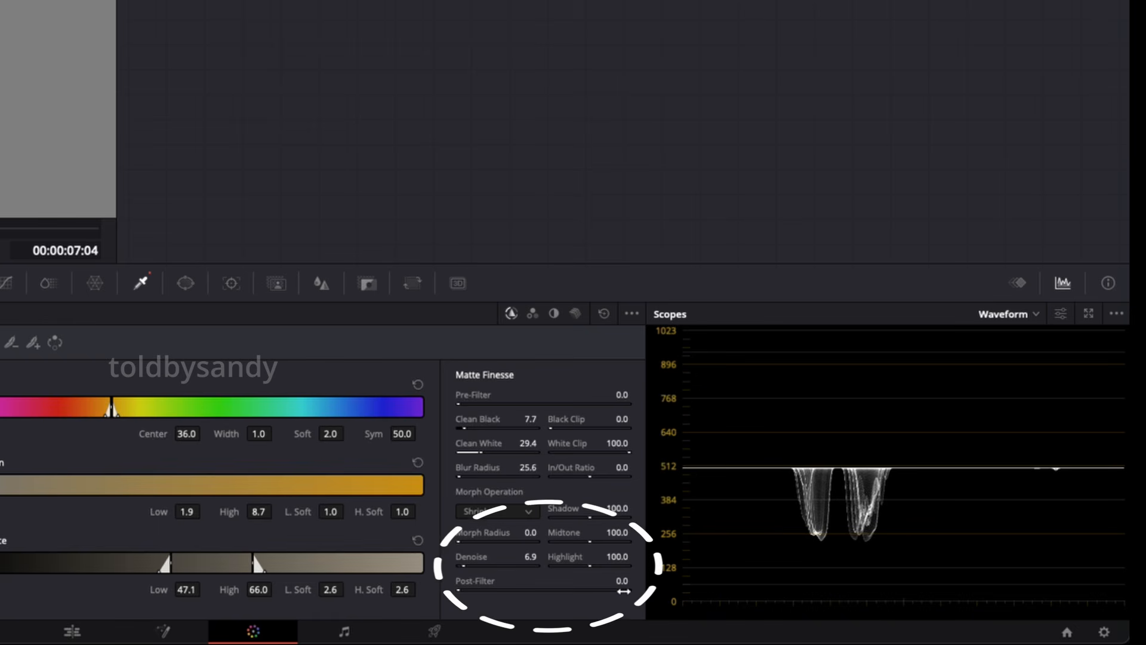
pyautogui.moveTo(621, 580); pyautogui.dragTo(623, 580)
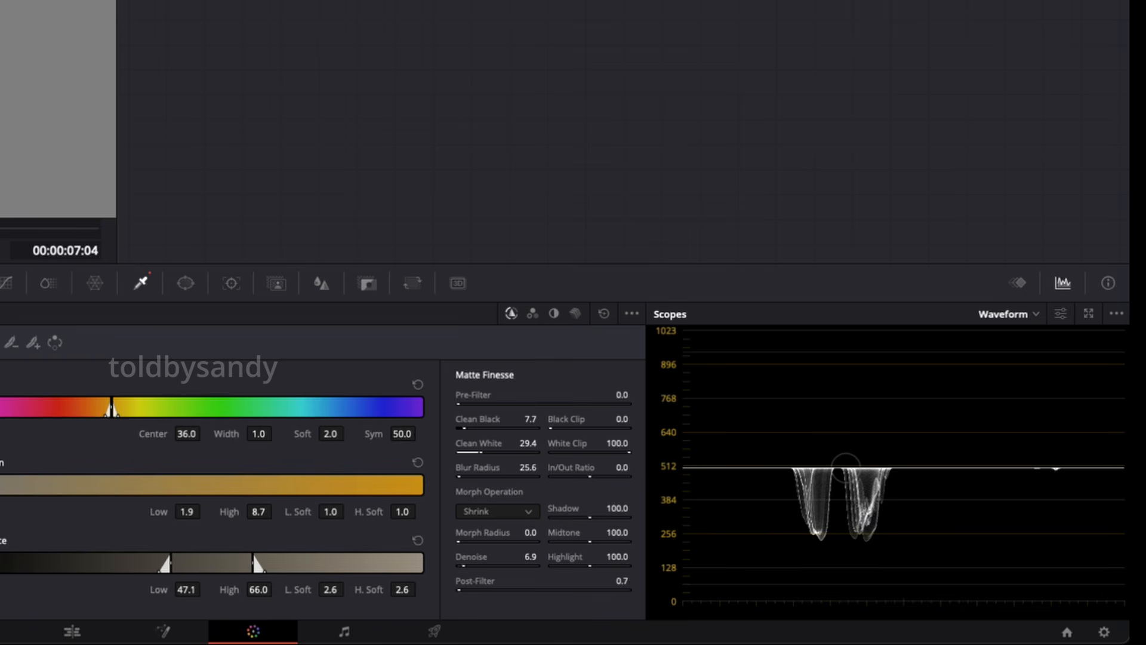
pyautogui.click(148, 158)
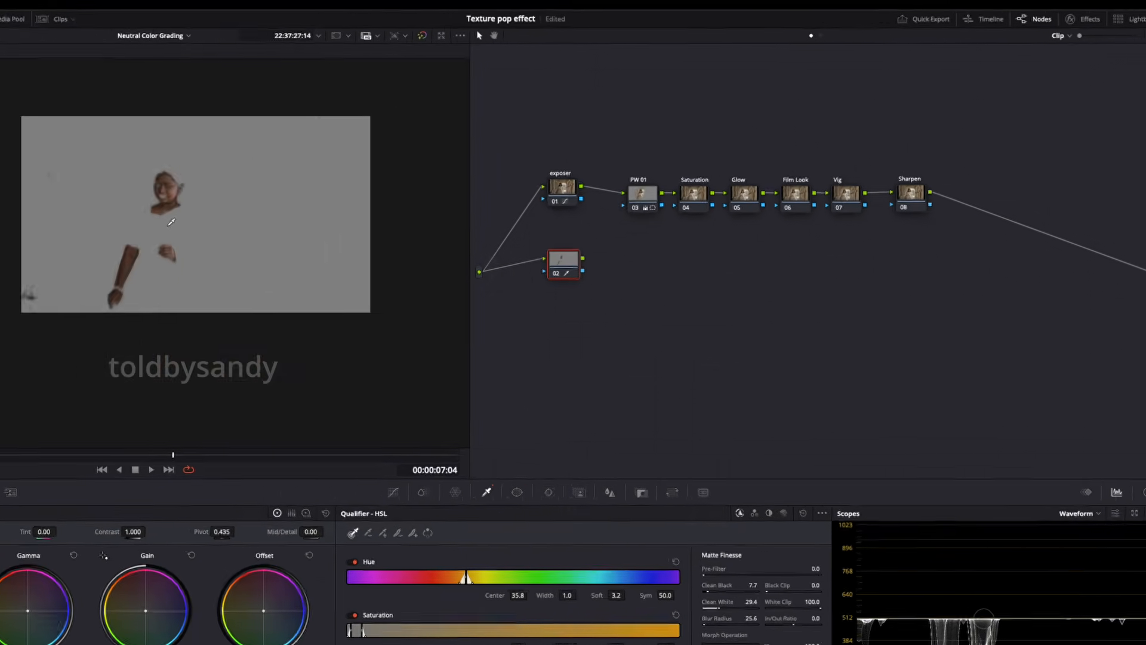
# Add a Parallel Mixer node beside the skin qualifier node and place it with room for another node between them.
pyautogui.rightClick(669, 217)
pyautogui.moveTo(693, 242)
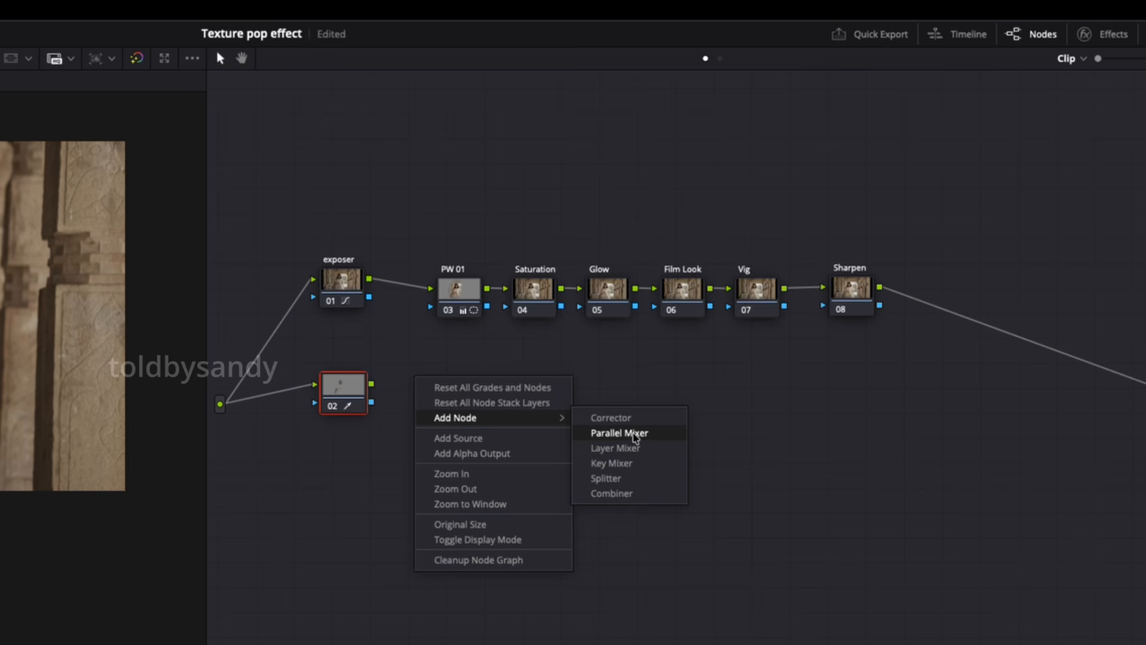
pyautogui.click(635, 438)
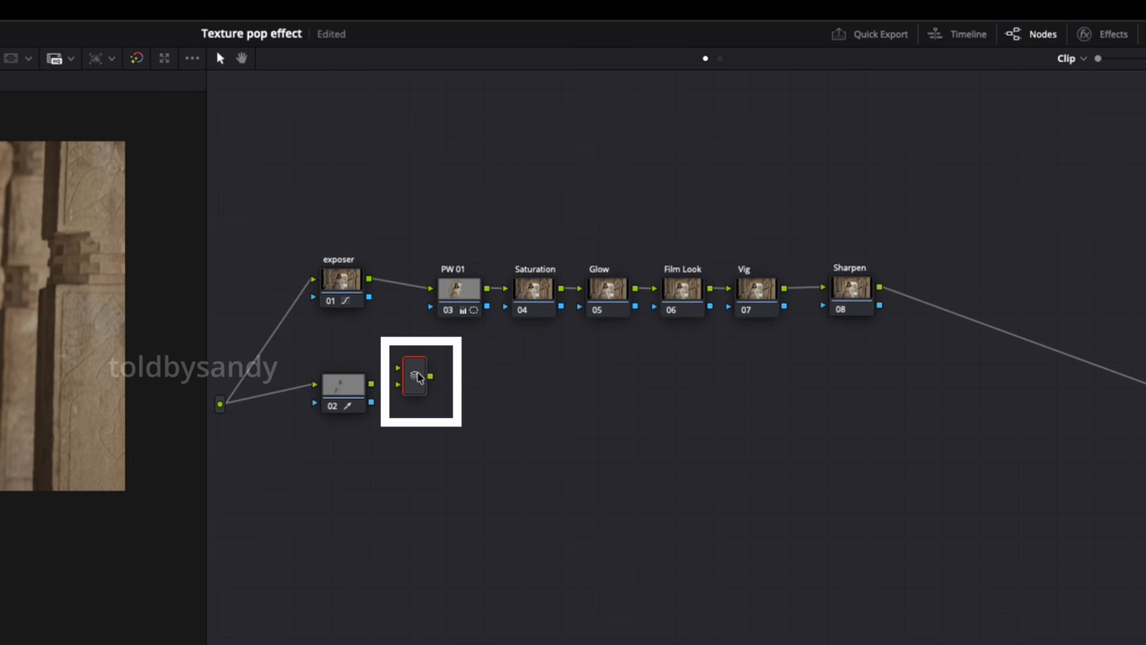
pyautogui.moveTo(413, 380); pyautogui.dragTo(443, 381)
# Add an outside node after the skin qualifier node 02.
pyautogui.rightClick(343, 394)
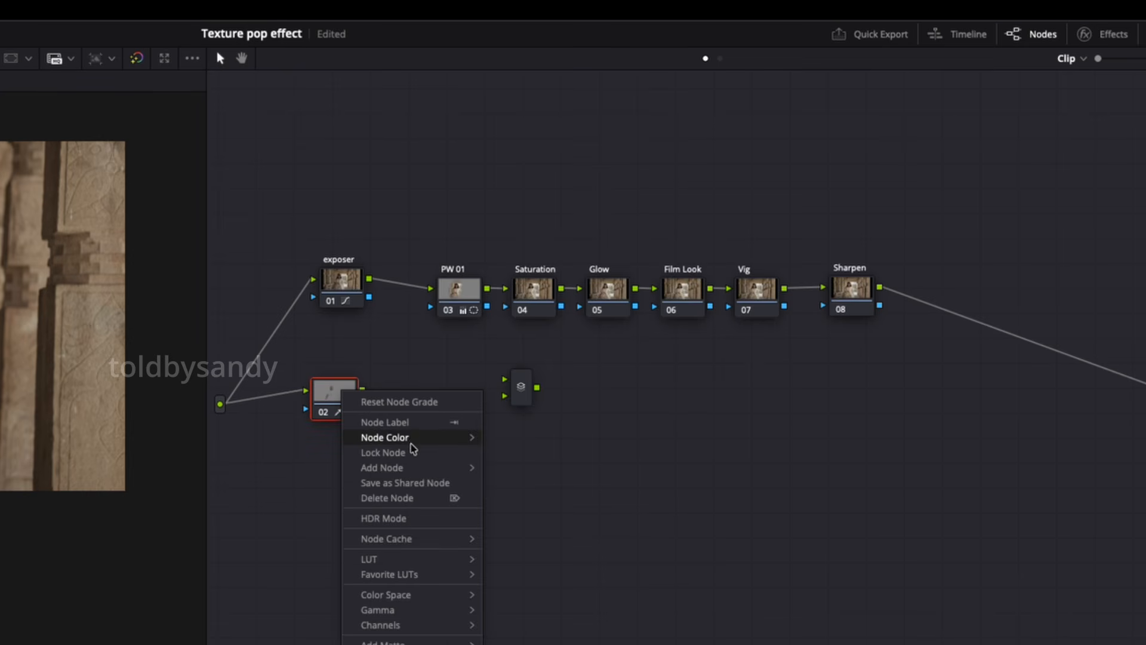
pyautogui.moveTo(411, 442)
pyautogui.moveTo(397, 468)
pyautogui.click(526, 530)
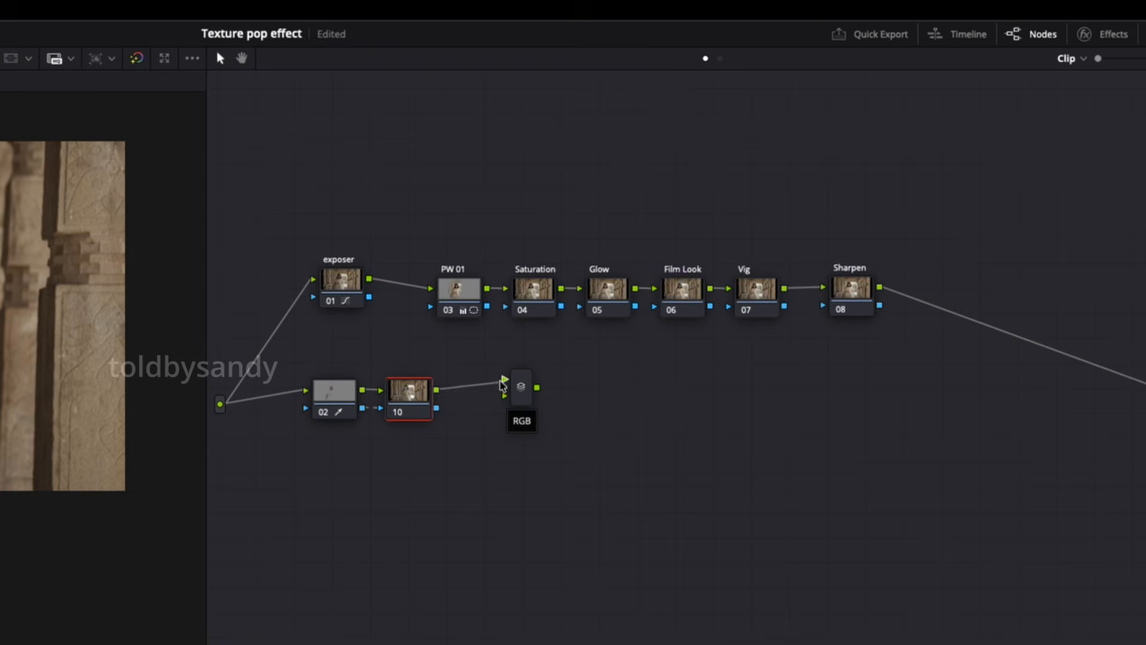
# Connect the outside node to the parallel mixer's lower input and the exposer node to its upper input.
pyautogui.moveTo(684, 226); pyautogui.dragTo(716, 234)
pyautogui.moveTo(492, 404); pyautogui.dragTo(514, 389)
pyautogui.click(506, 376)
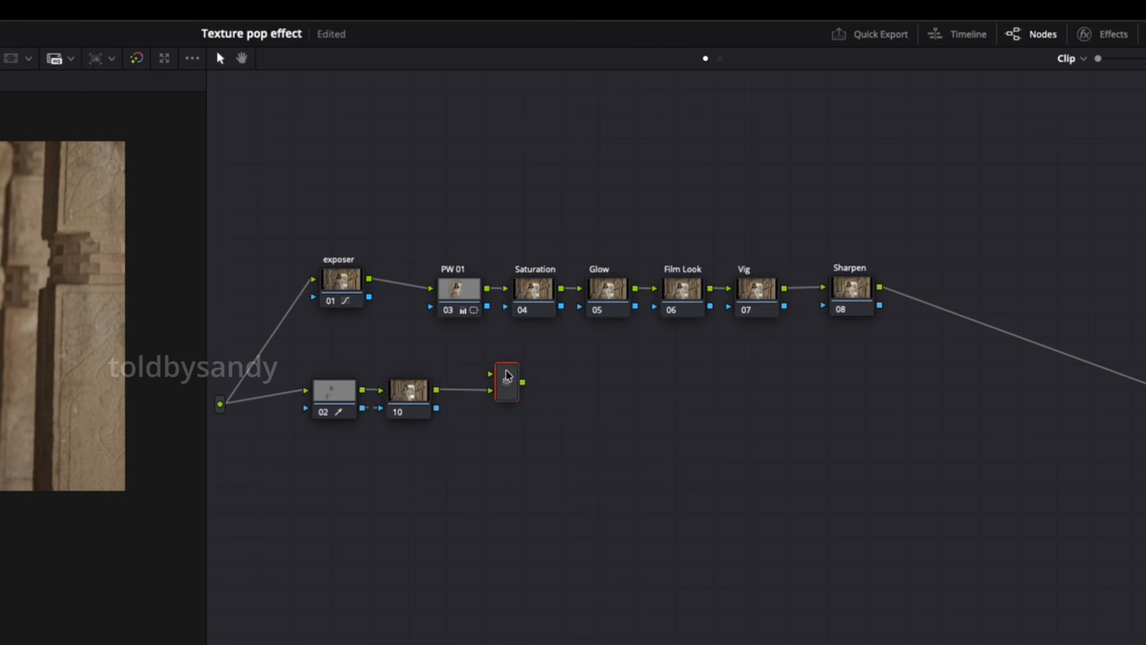
pyautogui.moveTo(349, 292); pyautogui.dragTo(319, 283)
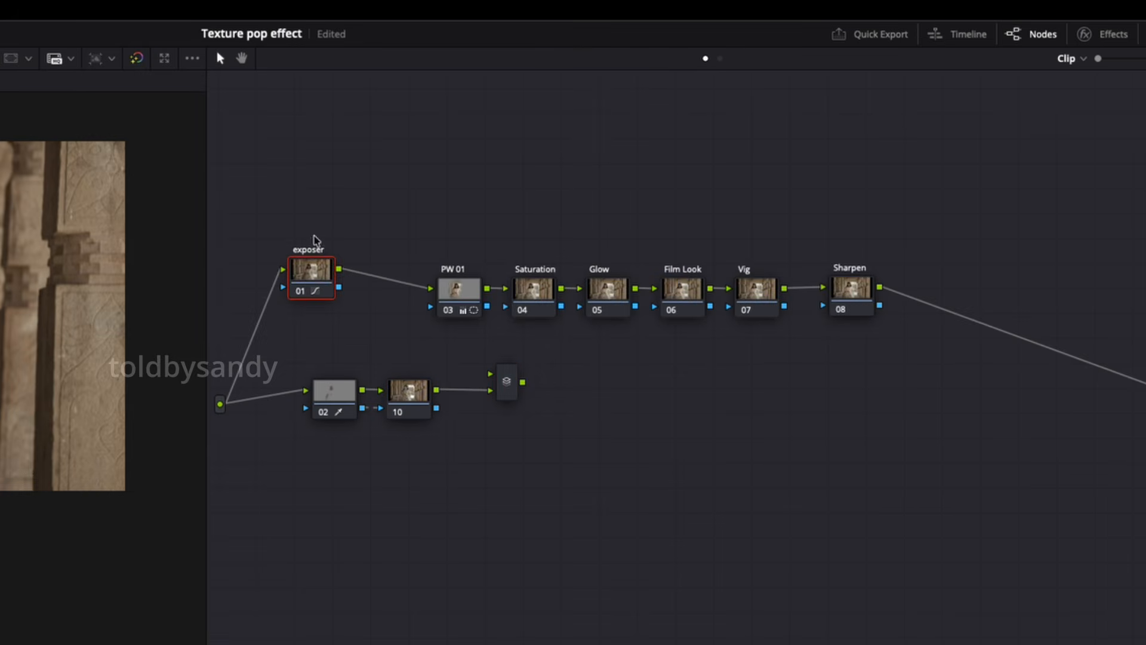
pyautogui.moveTo(432, 291); pyautogui.dragTo(491, 373)
# Move the PW 01 to Sharpen nodes away from the parallel mixer, and connect the mixer's output to PW 01.
pyautogui.moveTo(440, 246); pyautogui.dragTo(864, 310)
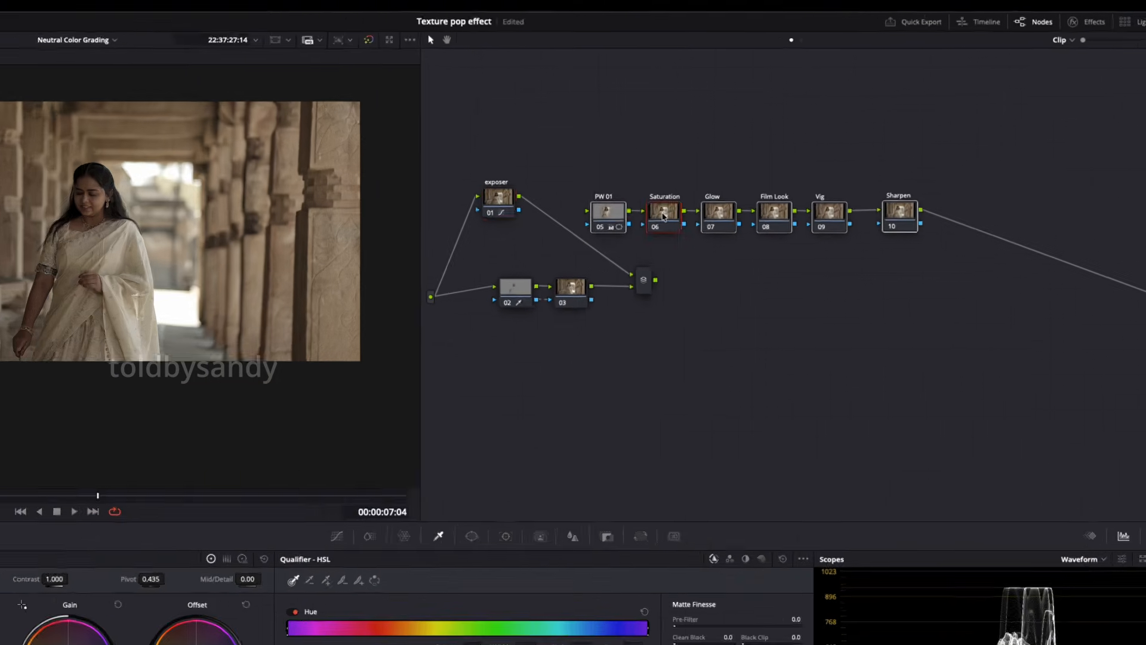
pyautogui.moveTo(551, 290); pyautogui.dragTo(726, 317)
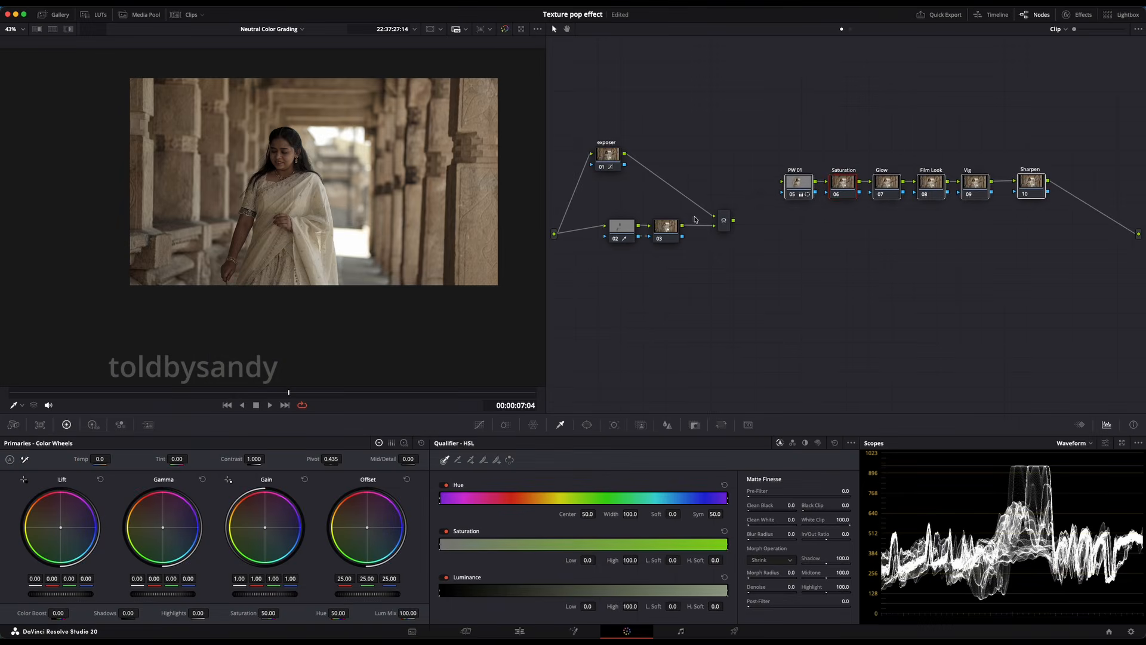
pyautogui.moveTo(723, 217); pyautogui.dragTo(706, 173)
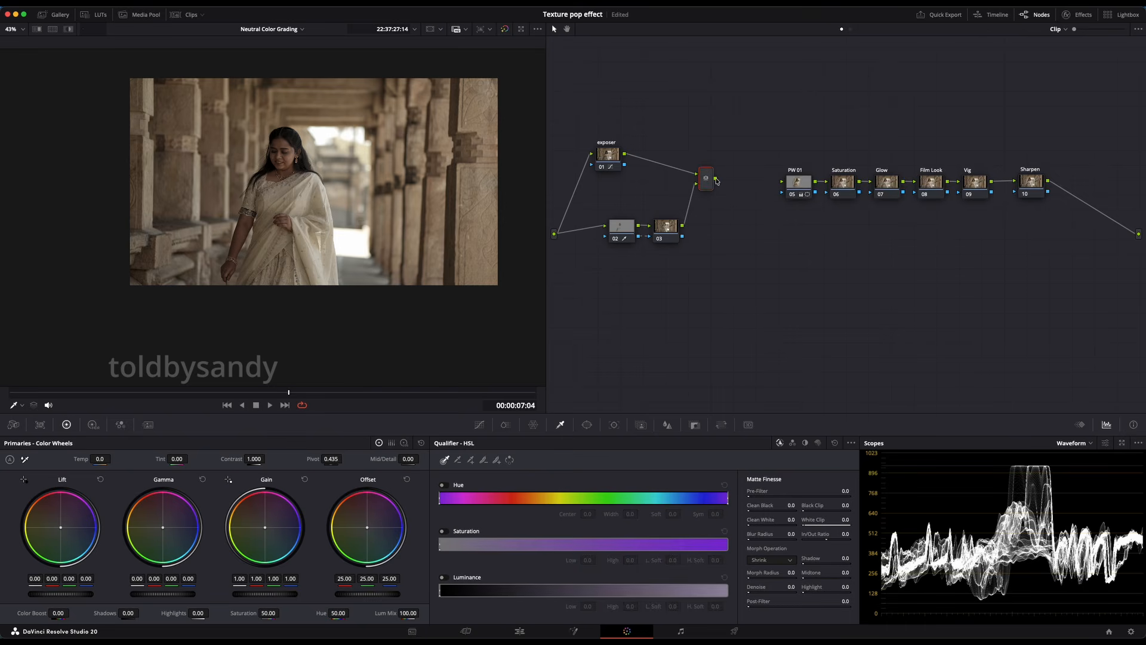
pyautogui.moveTo(778, 182); pyautogui.dragTo(782, 182)
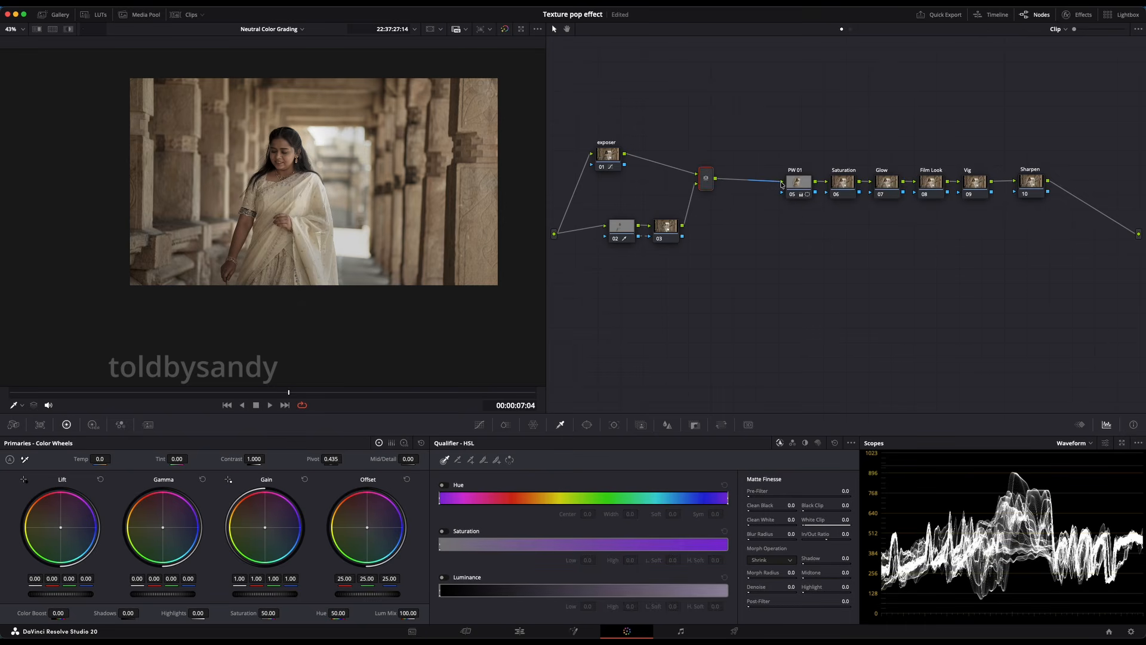
pyautogui.moveTo(608, 163)
pyautogui.mouseDown()
pyautogui.moveTo(645, 167)
pyautogui.moveTo(628, 169)
pyautogui.mouseUp()
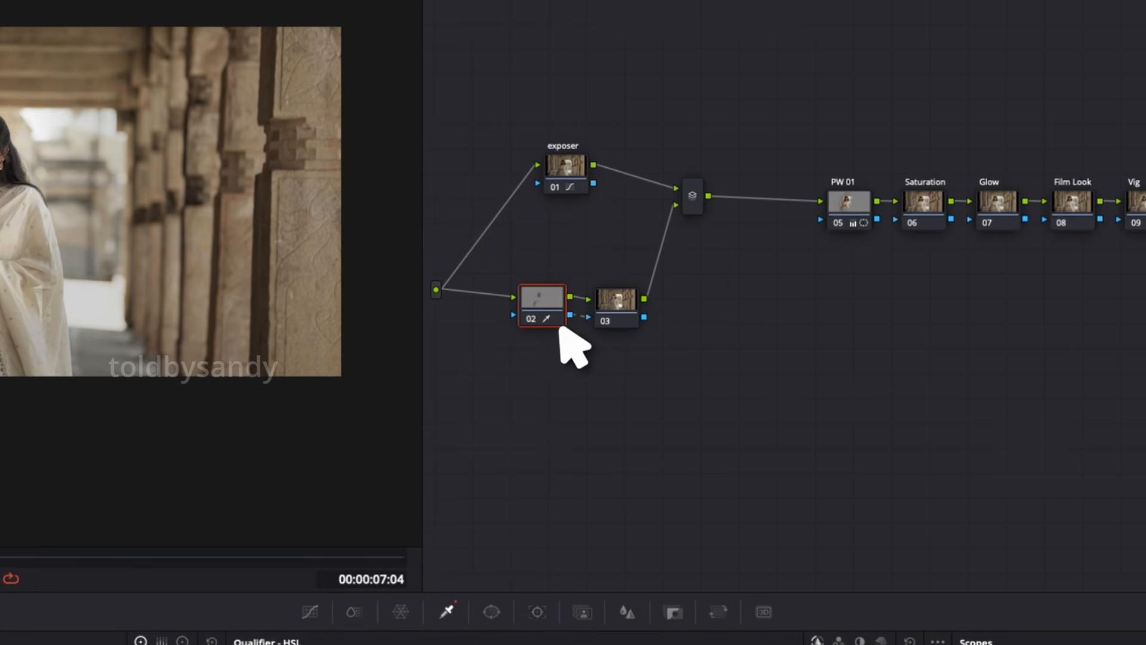
# Set the gamma of the skin qualifier node 02 to Linear.
pyautogui.rightClick(542, 303)
pyautogui.moveTo(588, 520)
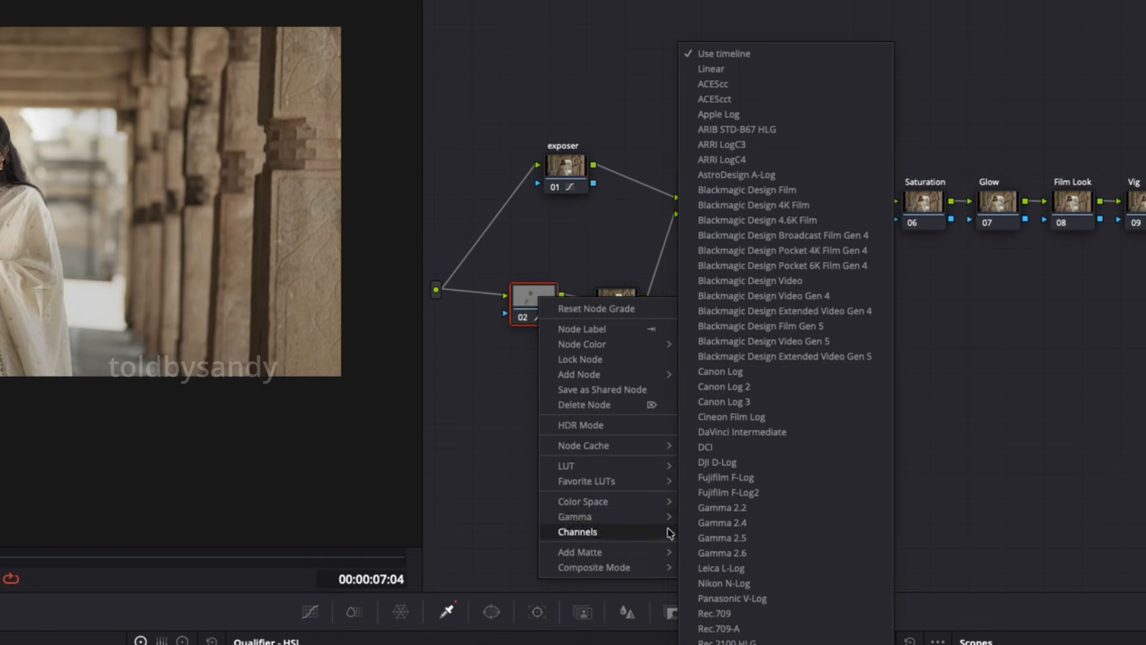
pyautogui.click(717, 70)
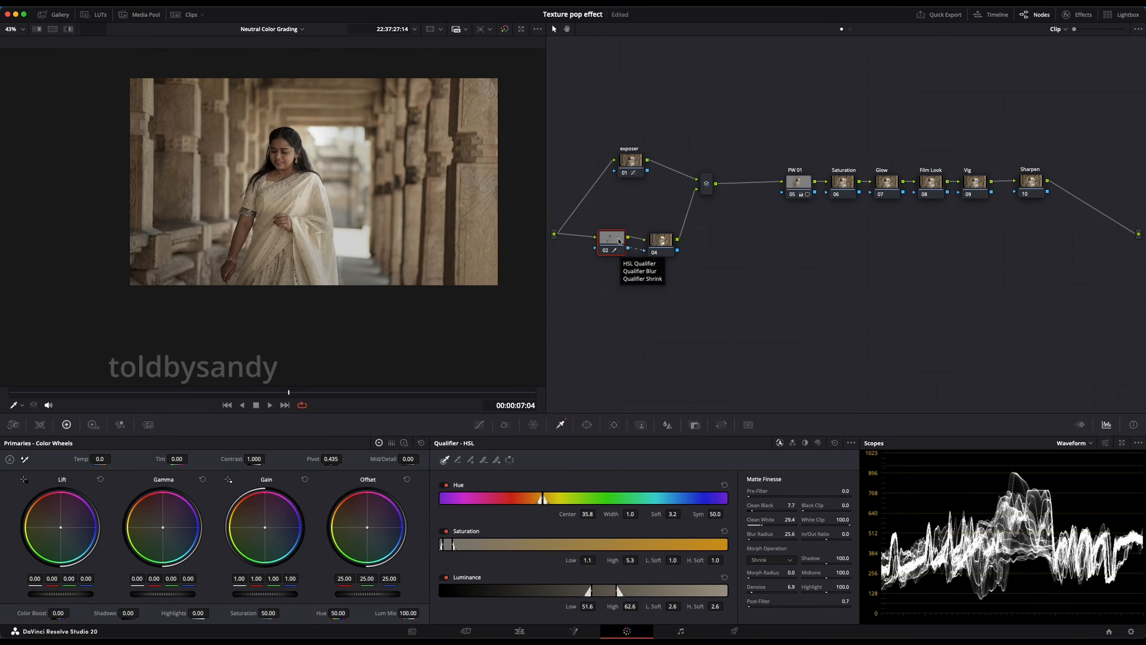
# Open the scopes in a separate window, switch them to Vectorscope and make sure the skin tone indicator is enabled.
pyautogui.press('super+shift+w')
pyautogui.click(1020, 93)
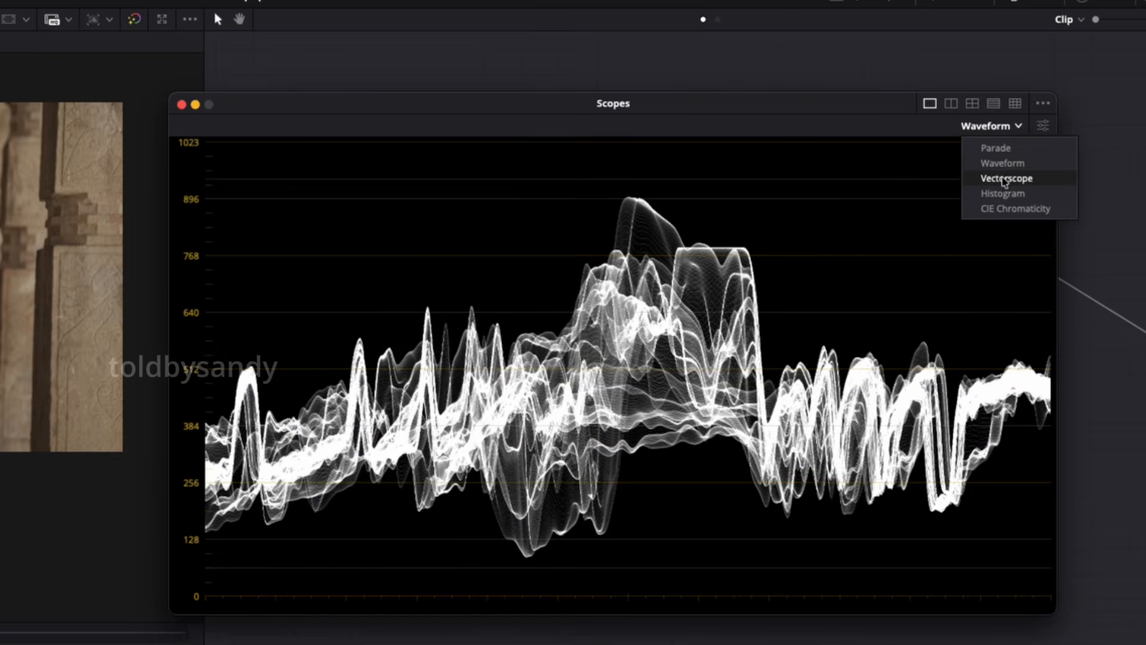
pyautogui.click(1018, 123)
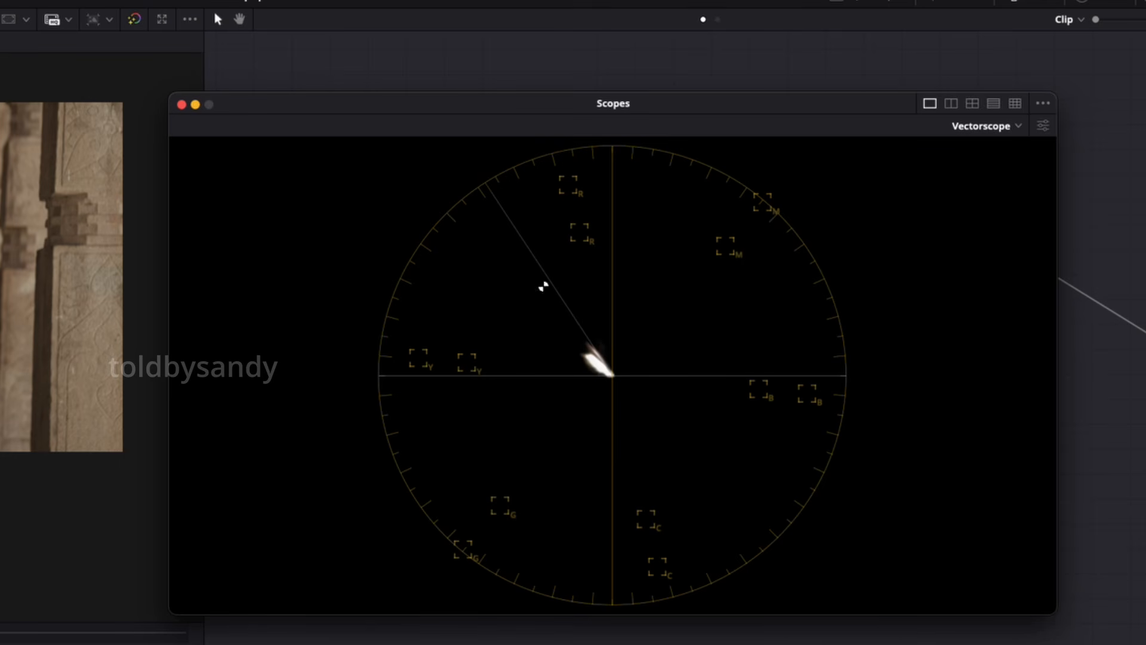
pyautogui.click(1043, 125)
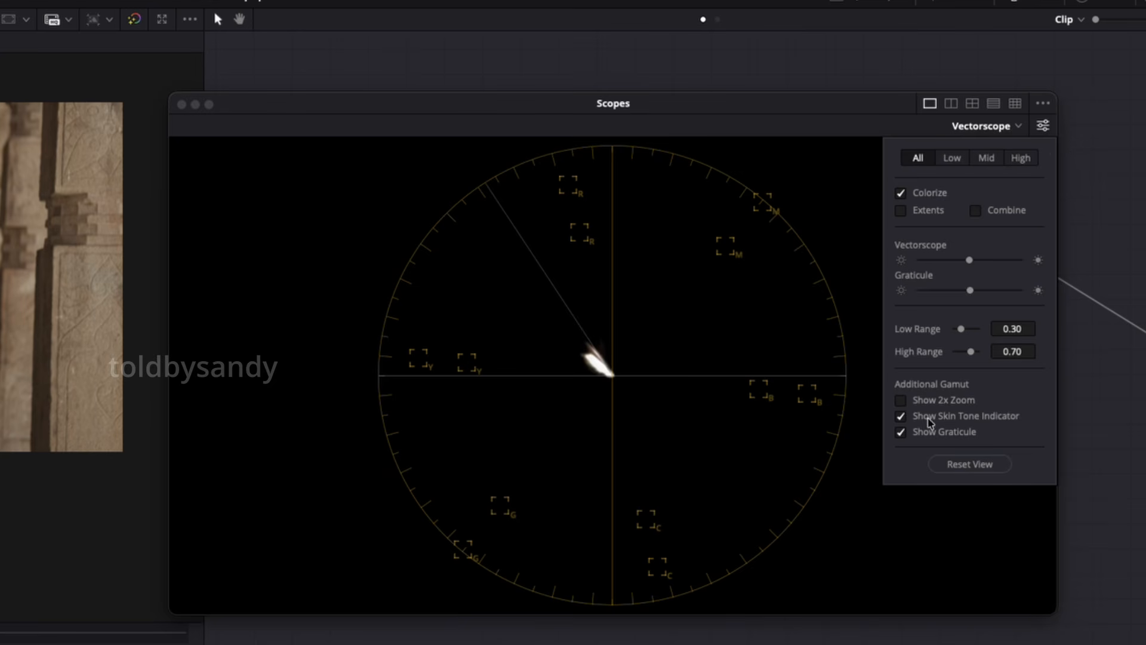
pyautogui.click(902, 417)
pyautogui.click(902, 417)
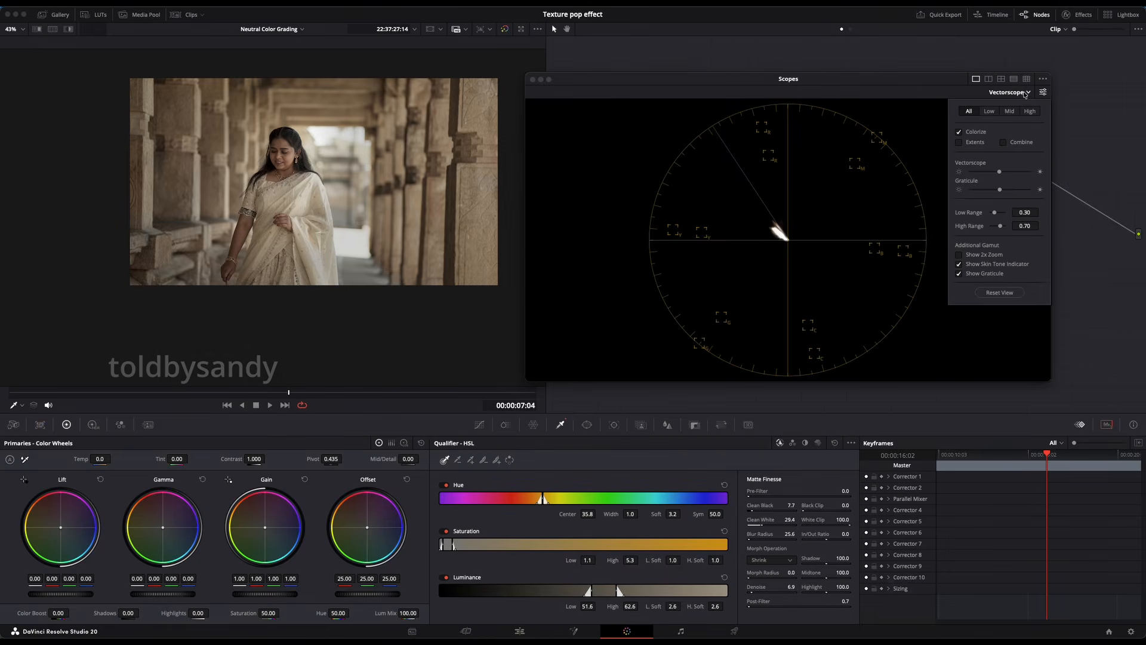
pyautogui.click(1017, 92)
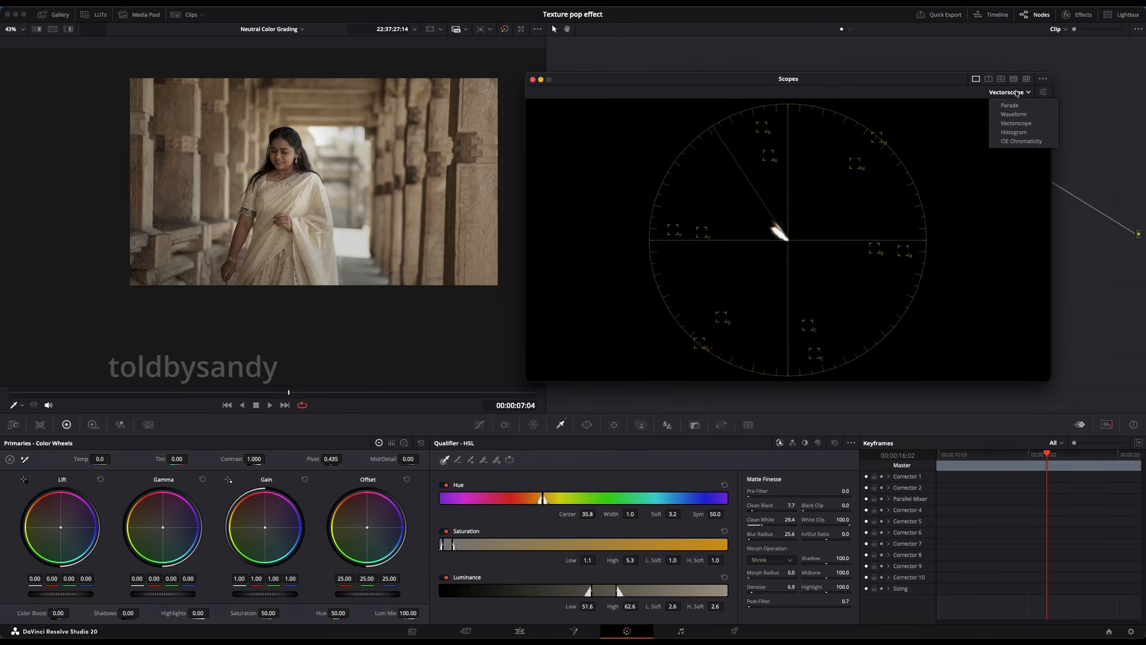
pyautogui.moveTo(623, 79); pyautogui.dragTo(667, 92)
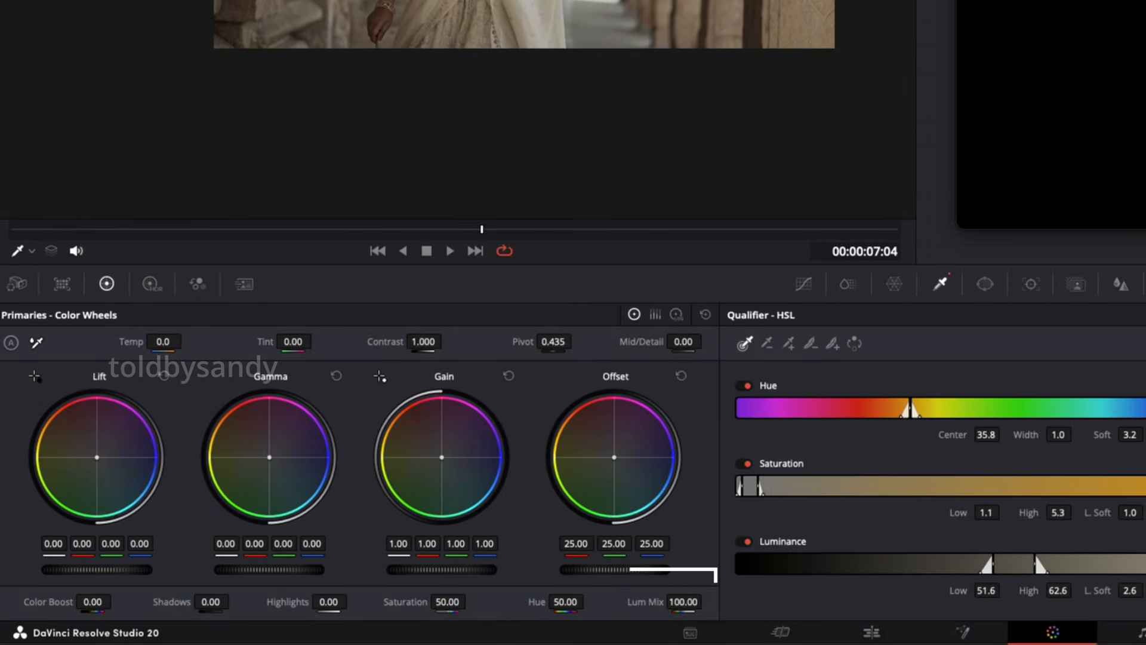
# Set Lum Mix to 0.00 on the skin node and check its isolated skin against the vectorscope in highlight view.
pyautogui.moveTo(412, 614); pyautogui.dragTo(366, 614)
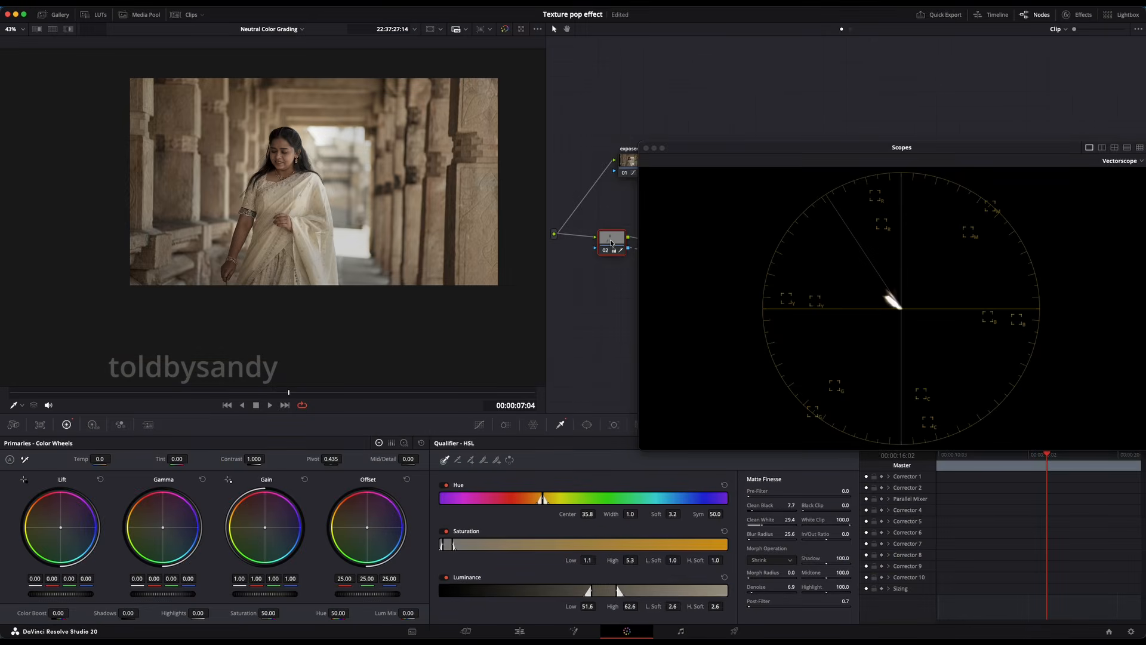
pyautogui.hotkey('shift', 'h')
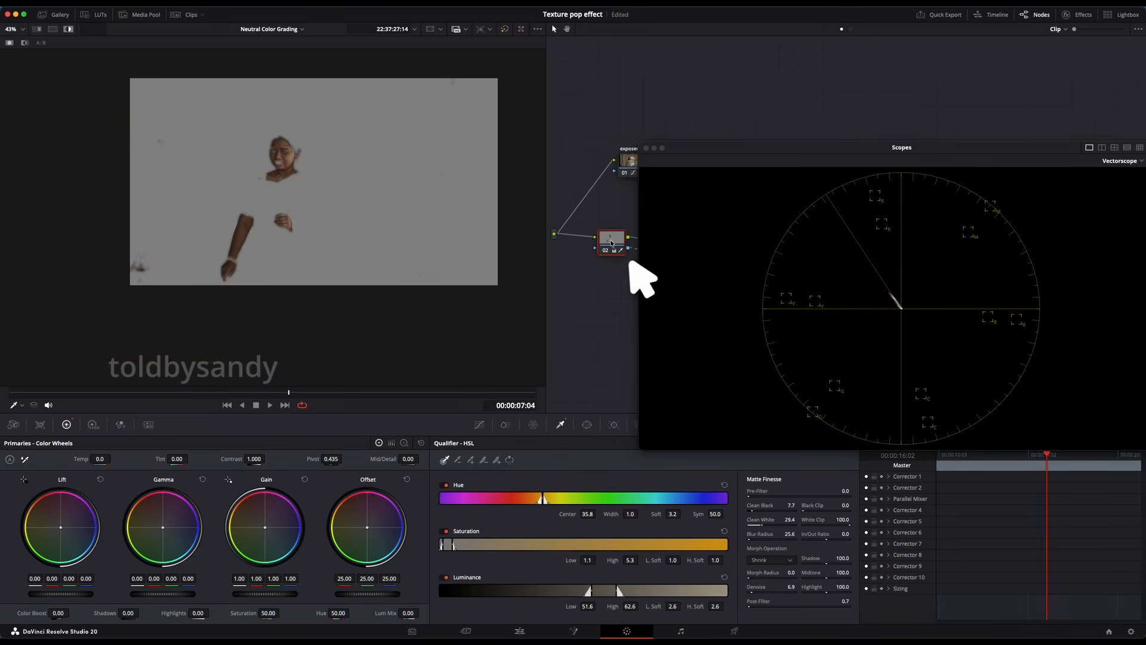
pyautogui.moveTo(787, 148); pyautogui.dragTo(686, 103)
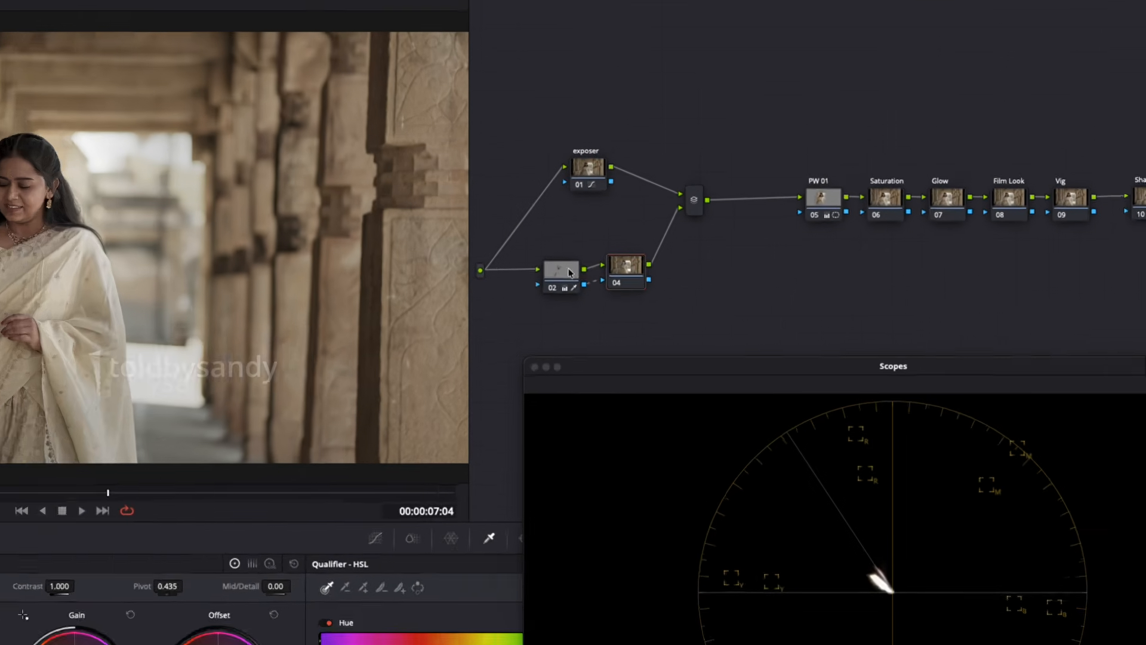
# Use the Color Warper's Chroma Warp on the outside node to pull the warm background tones toward blue.
pyautogui.scroll(-2, 38, 250)
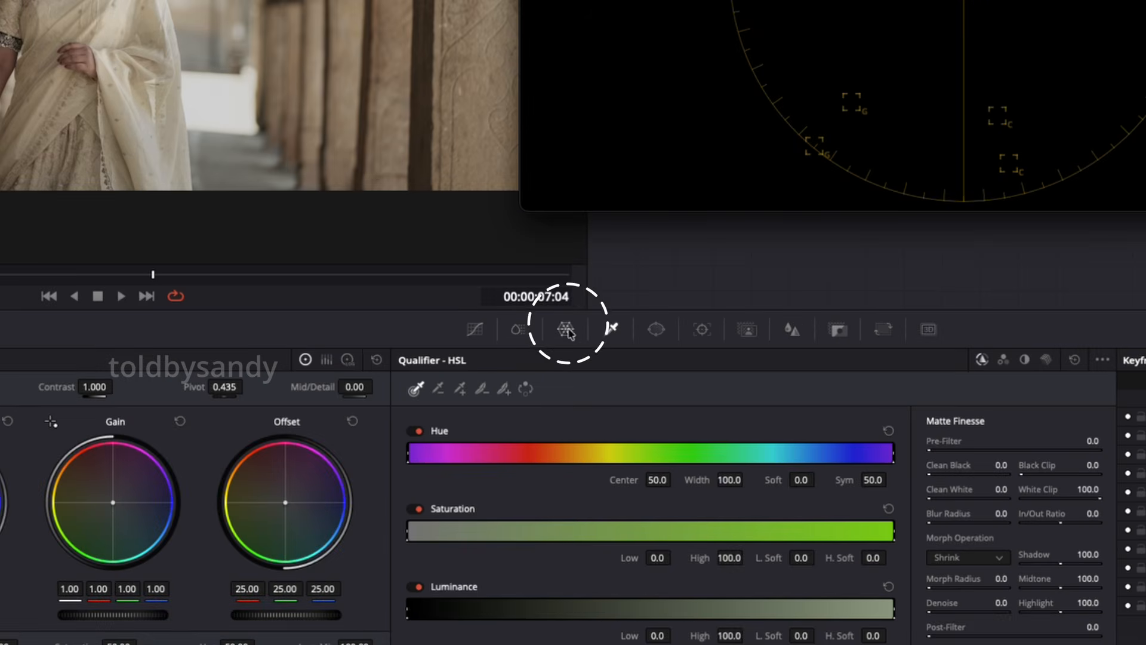
pyautogui.click(568, 330)
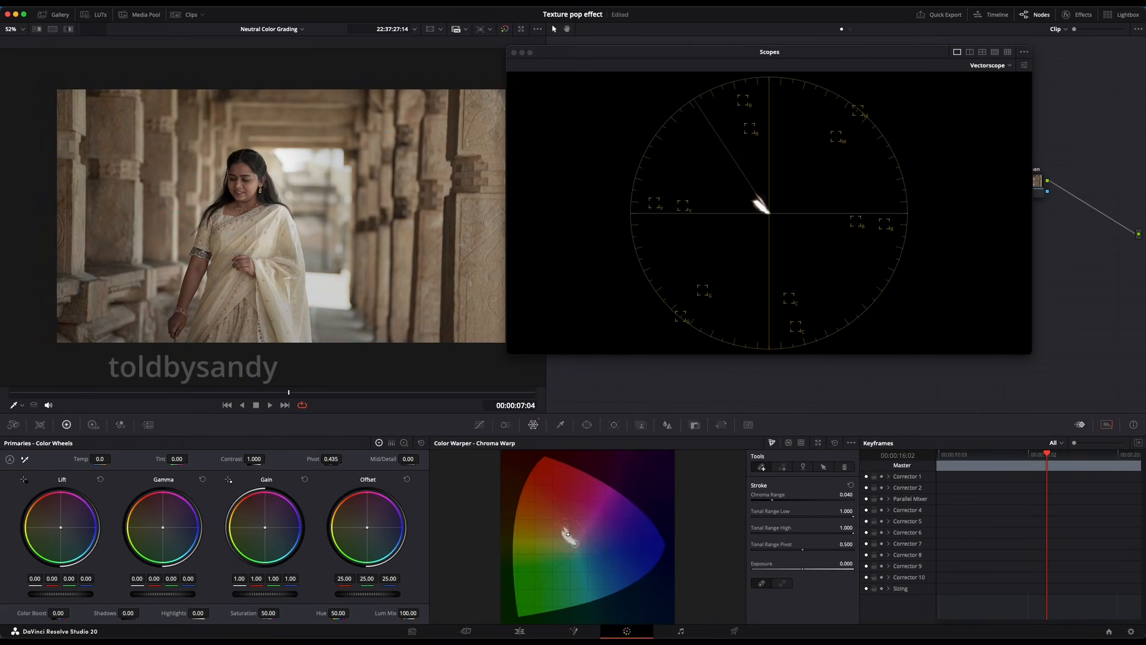
pyautogui.moveTo(567, 533); pyautogui.dragTo(575, 542)
pyautogui.moveTo(573, 540); pyautogui.dragTo(587, 546)
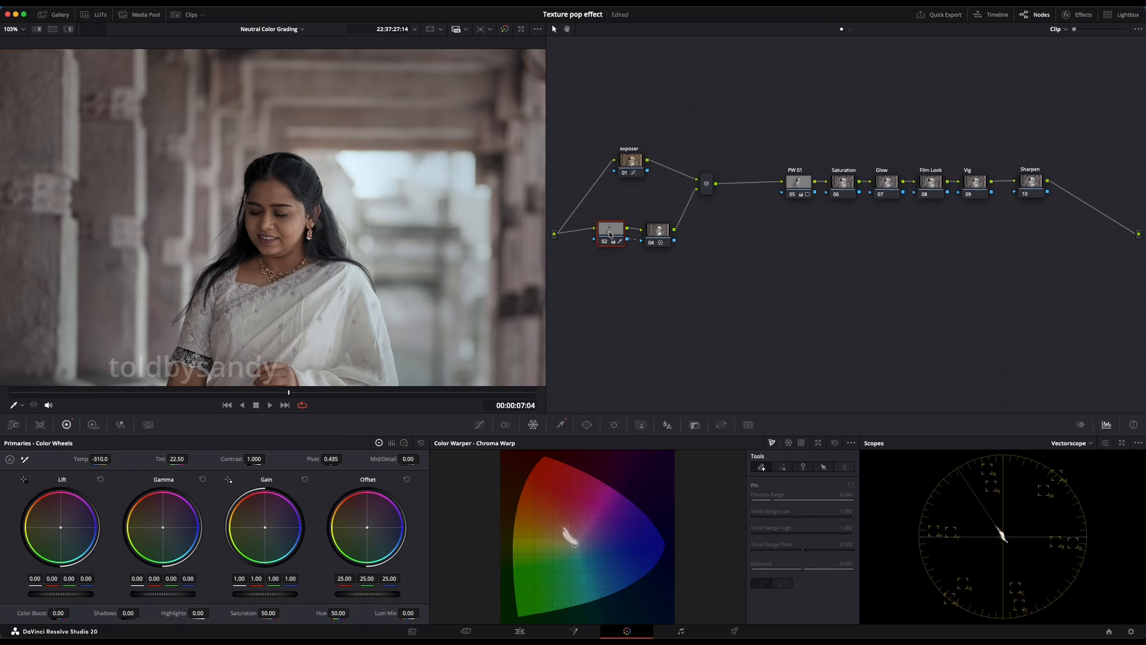
# Add a layer node below outside node 04, and connect the skin qualifier node's key output to its key input.
pyautogui.click(658, 234)
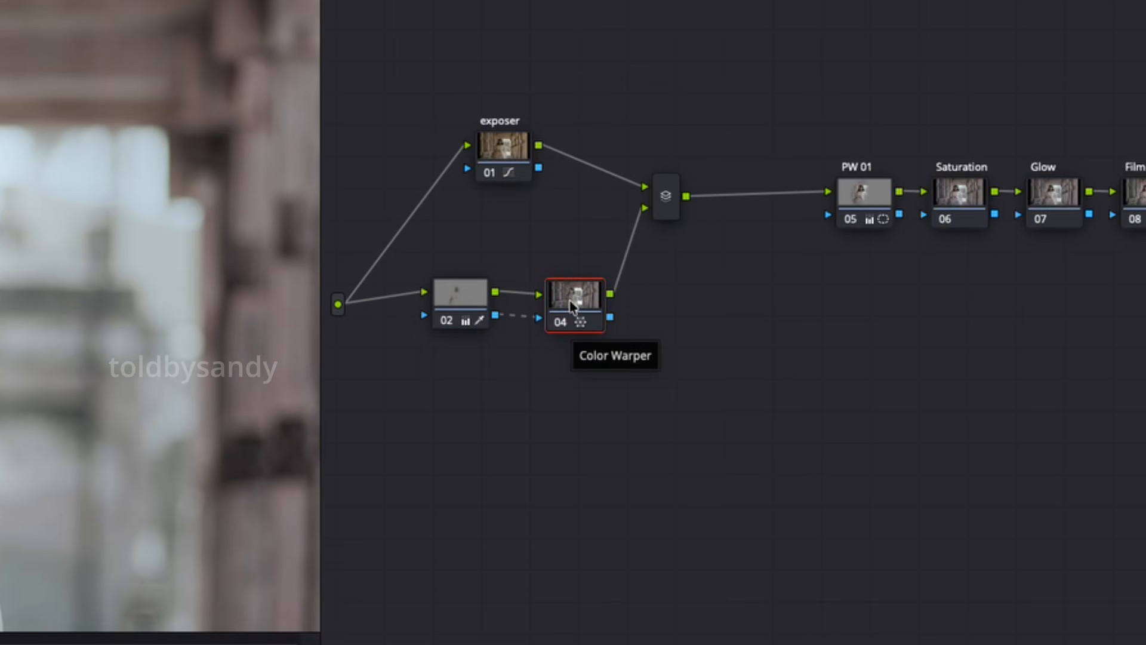
pyautogui.hotkey('alt', 'l')
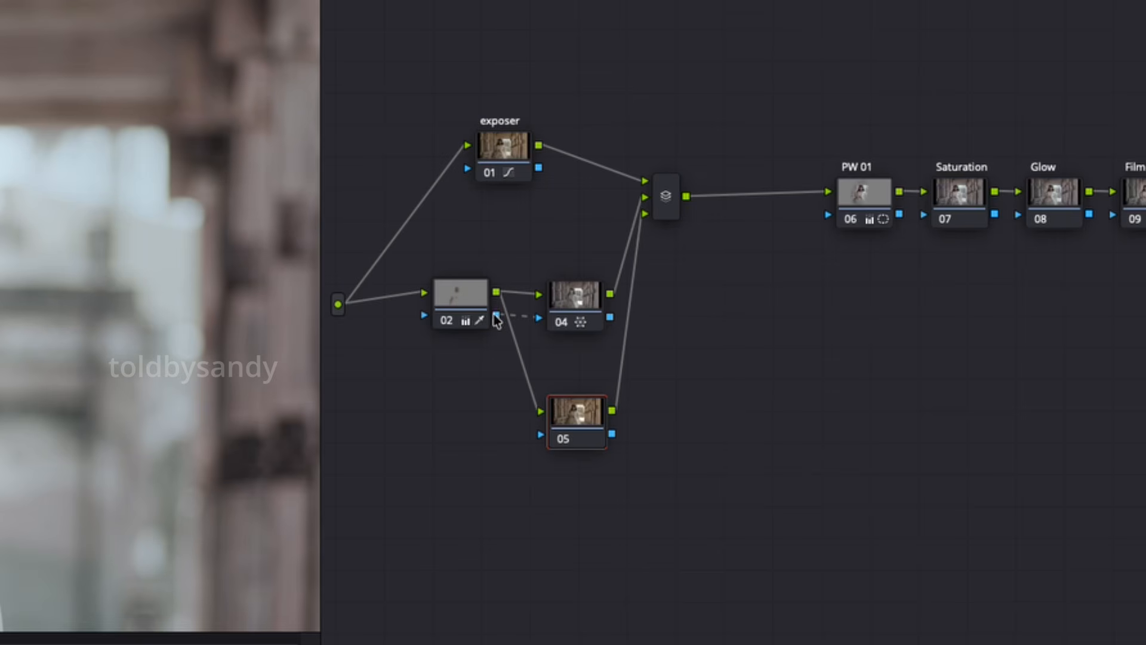
pyautogui.moveTo(535, 441); pyautogui.dragTo(539, 437)
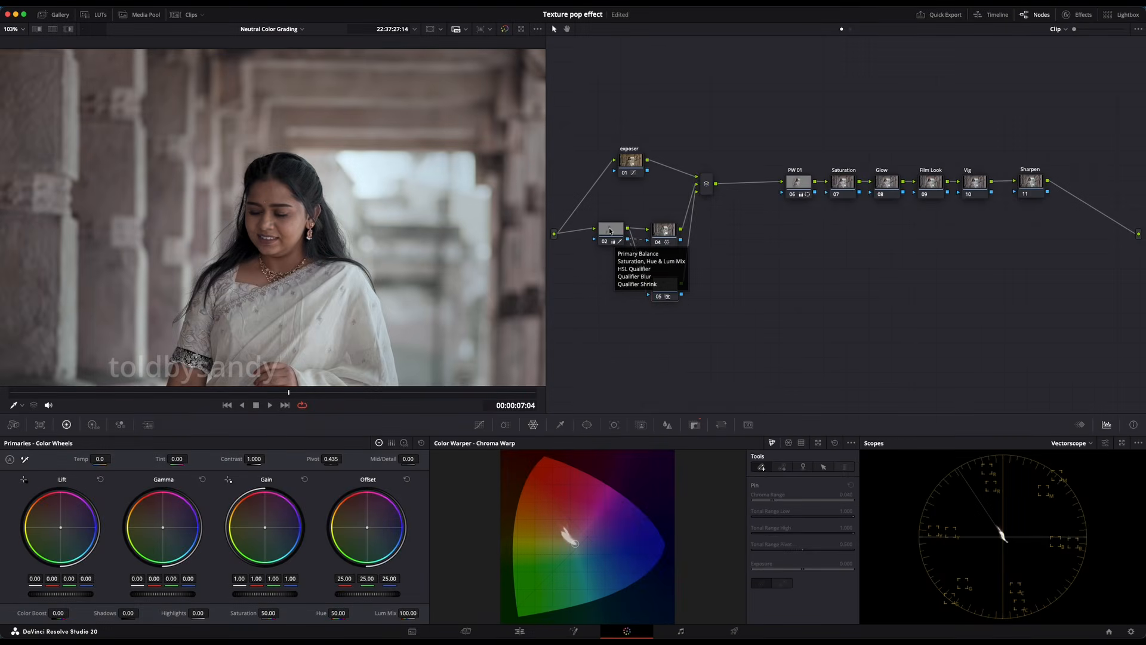
pyautogui.click(659, 283)
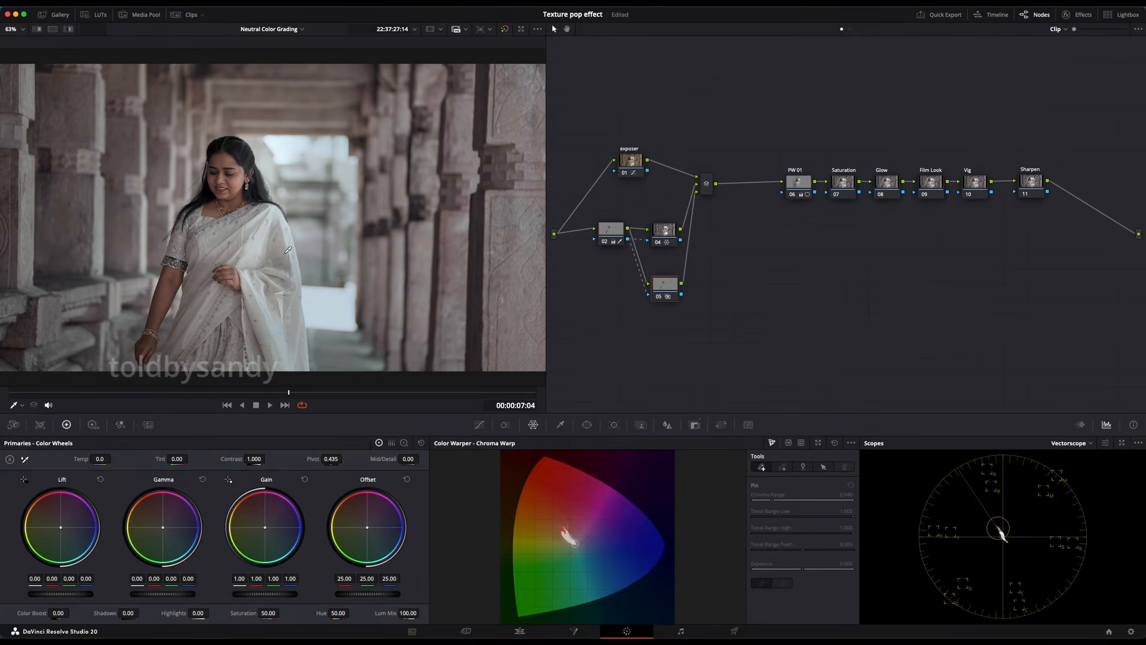
# Open the vectorscope in a separate window and place it where the woman's face stays in view.
pyautogui.press('super+shift+w')
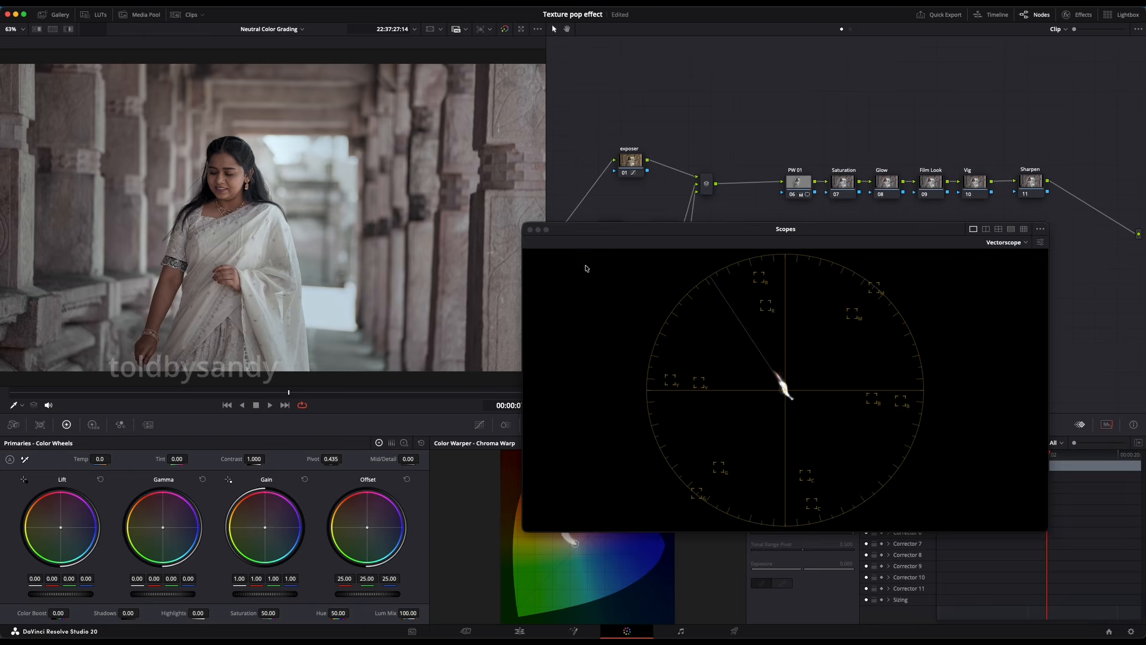
pyautogui.moveTo(633, 230); pyautogui.dragTo(572, 136)
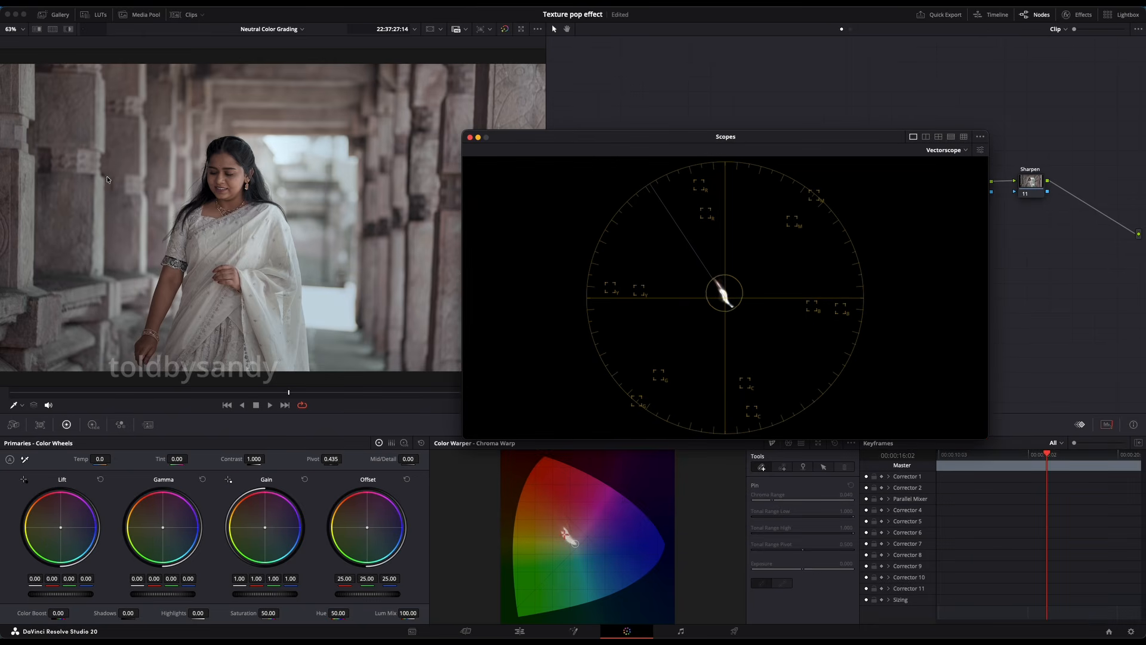
pyautogui.scroll(6, 200, 177)
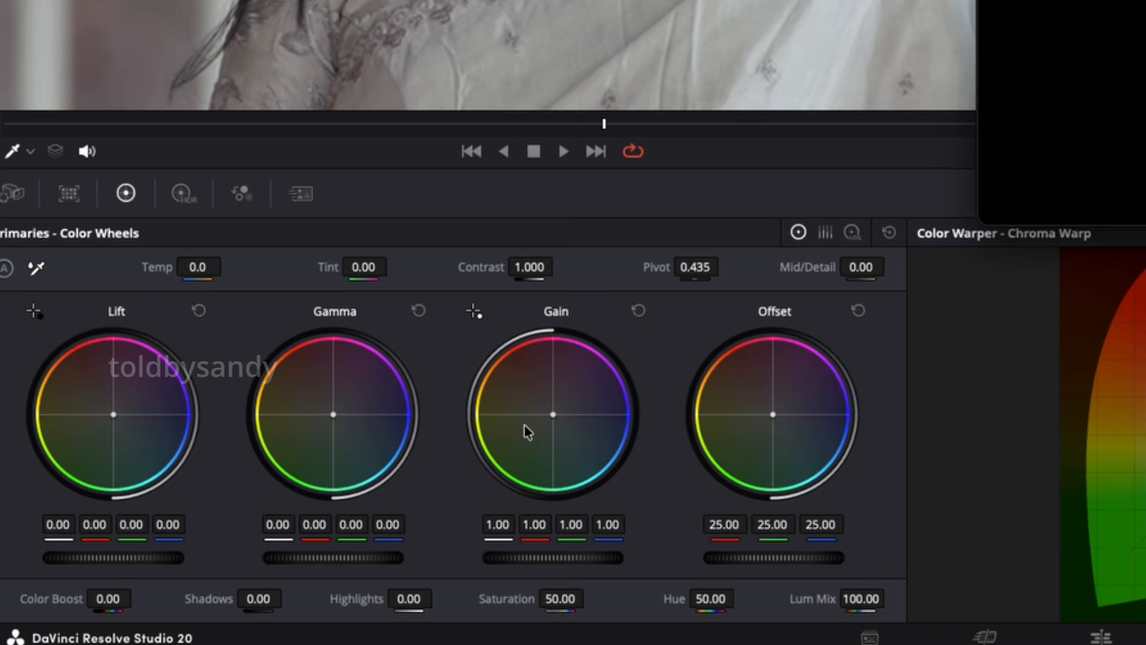
# Warm the skin on node 05 by setting Gain to 1.07, 1.08, 0.98, 0.93 and Gamma to 0.02, 0.00, -0.00, -0.02.
pyautogui.moveTo(552, 418); pyautogui.dragTo(551, 411)
pyautogui.moveTo(330, 414); pyautogui.dragTo(329, 413)
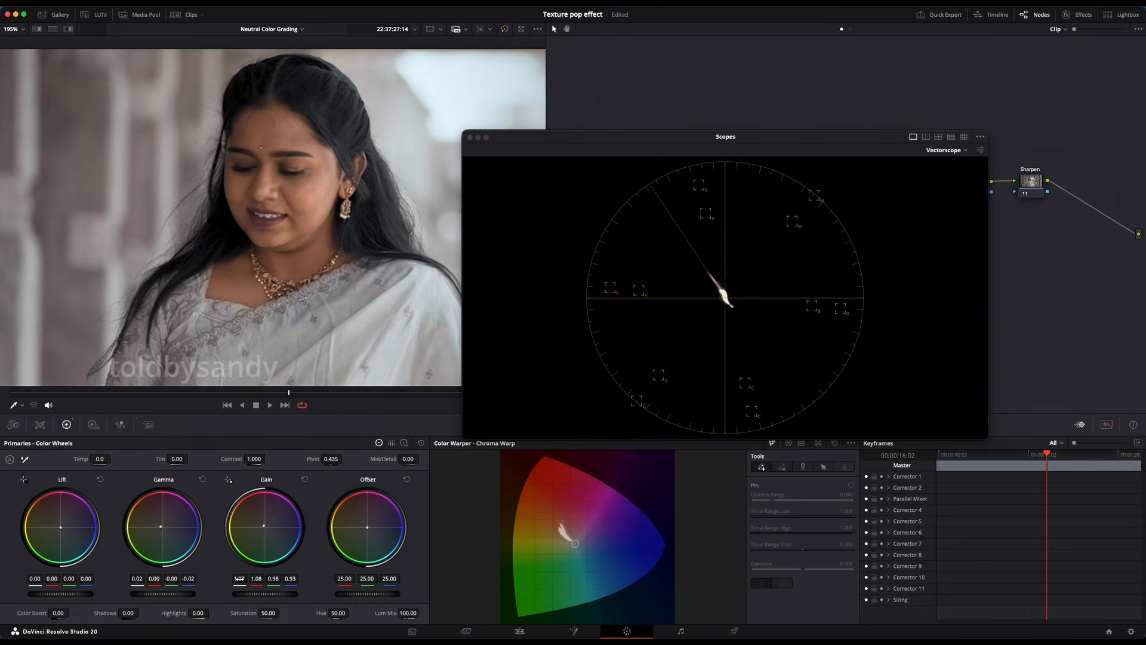
pyautogui.hotkey('shift', 'z')
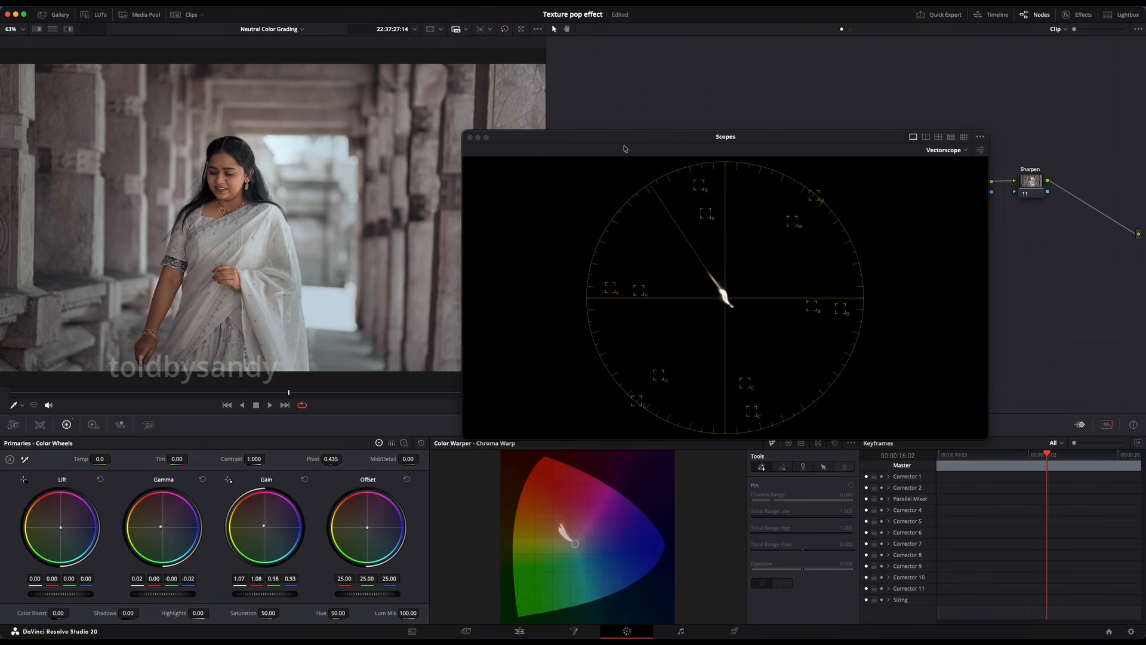
pyautogui.moveTo(625, 143); pyautogui.dragTo(746, 333)
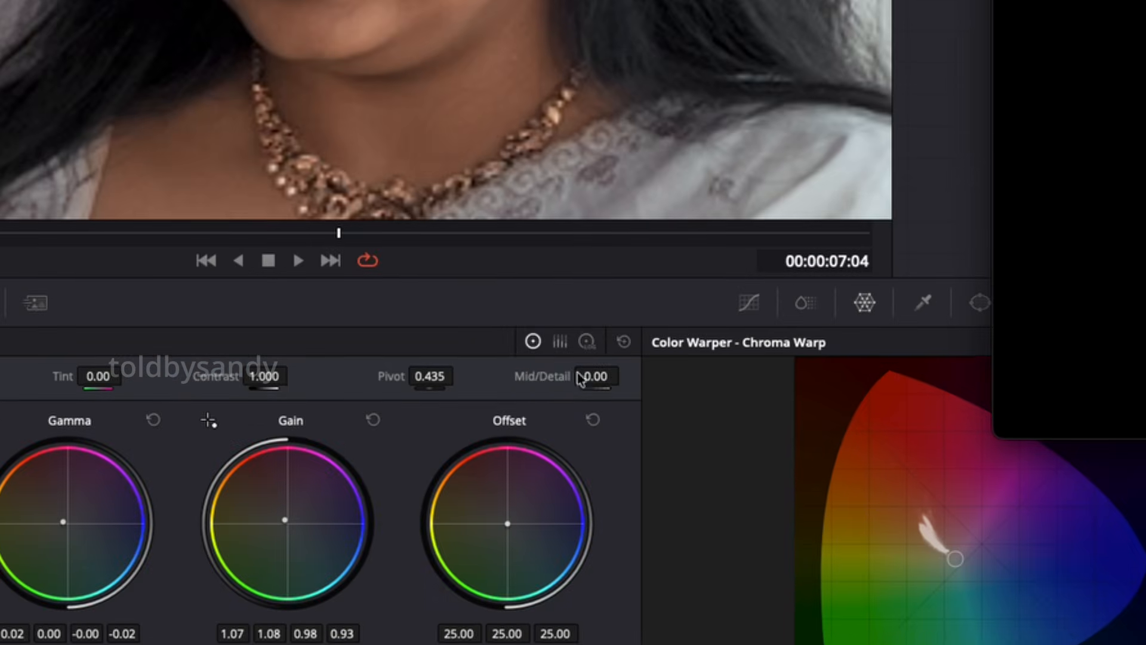
# Soften the skin on node 05 by setting Mid/Detail to -59.00, and close the separate vectorscope window.
pyautogui.moveTo(408, 459); pyautogui.dragTo(388, 458)
pyautogui.moveTo(595, 376)
pyautogui.mouseDown()
pyautogui.moveTo(538, 376)
pyautogui.moveTo(666, 376)
pyautogui.mouseUp()
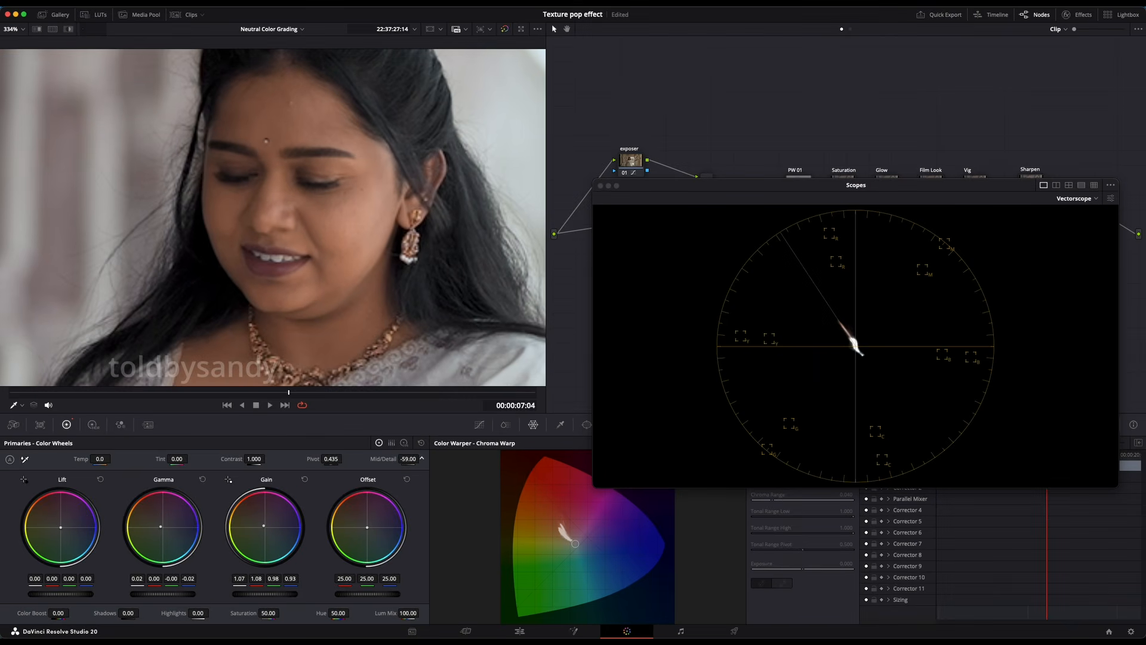
pyautogui.click(601, 185)
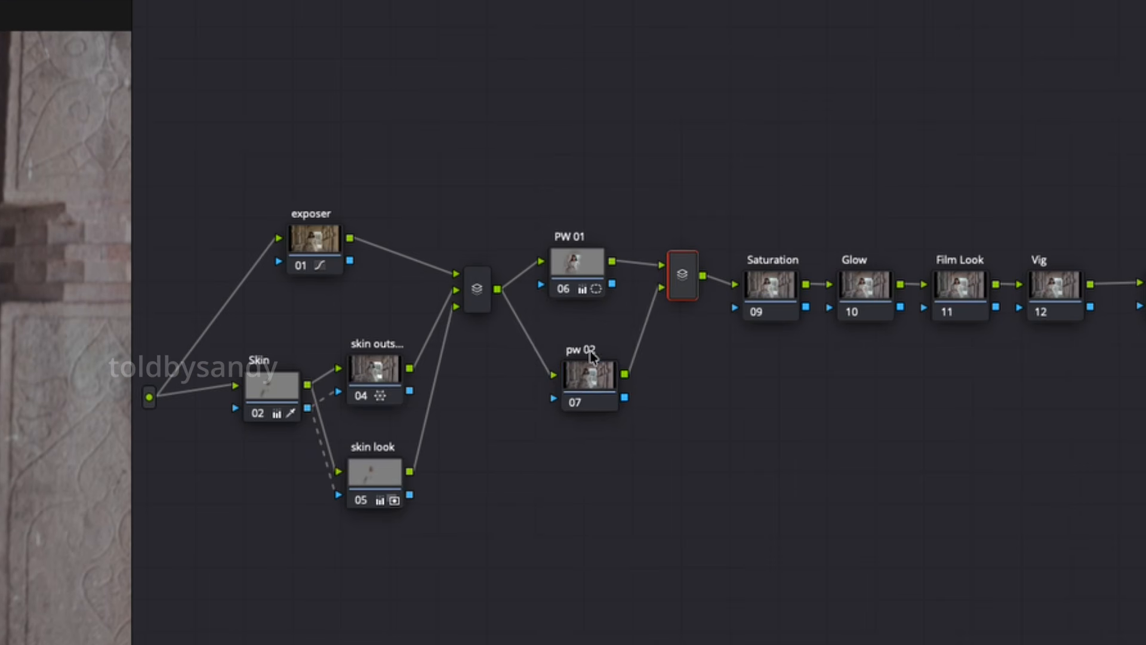
# Add a gradient window to the pw 02 node beyond the picture's left edge, with Pan 37.02, Tilt 50.44, Rotate -88.54 and Soft 1 at 10.98.
pyautogui.moveTo(591, 376); pyautogui.dragTo(578, 372)
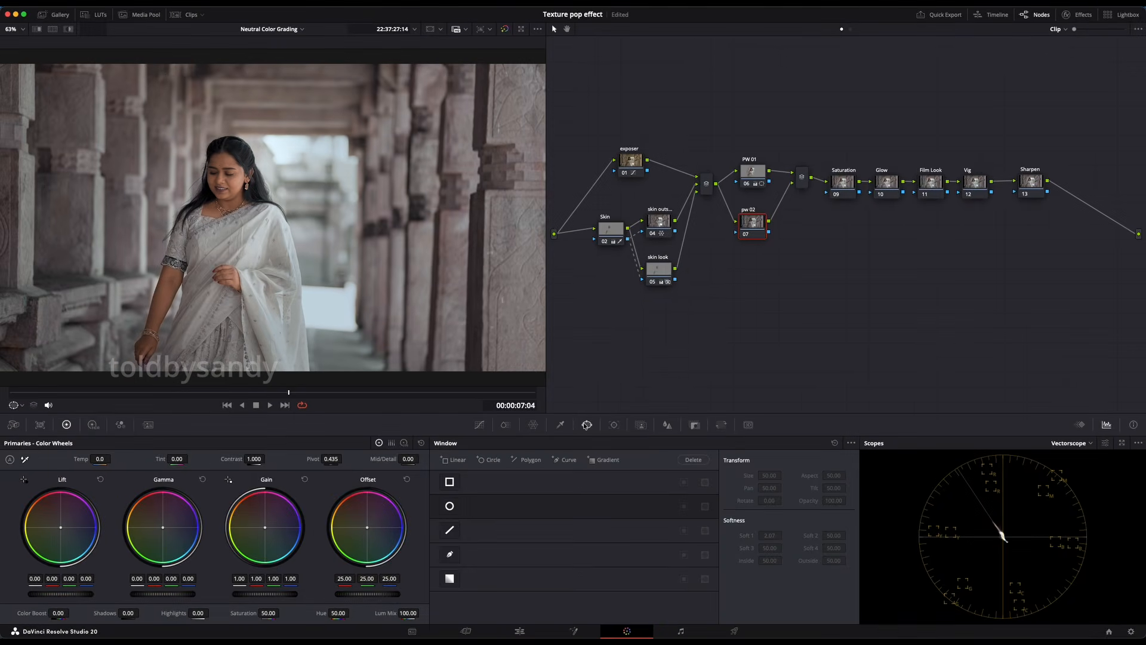
pyautogui.click(450, 578)
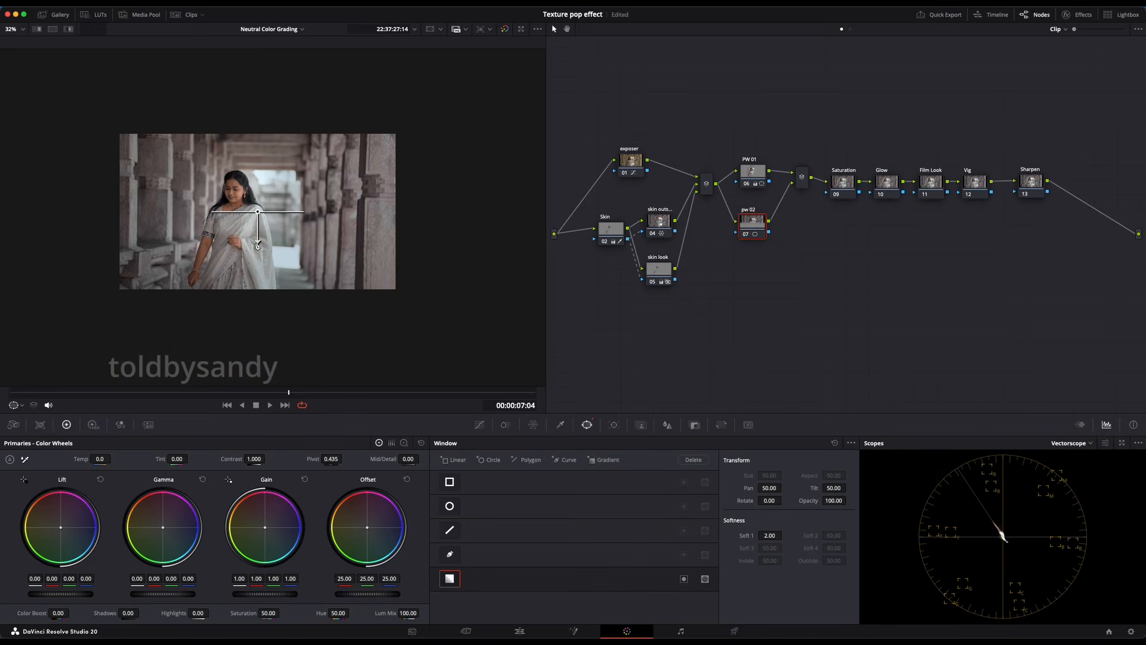
pyautogui.moveTo(258, 243); pyautogui.dragTo(296, 215)
pyautogui.moveTo(480, 336); pyautogui.dragTo(162, 318)
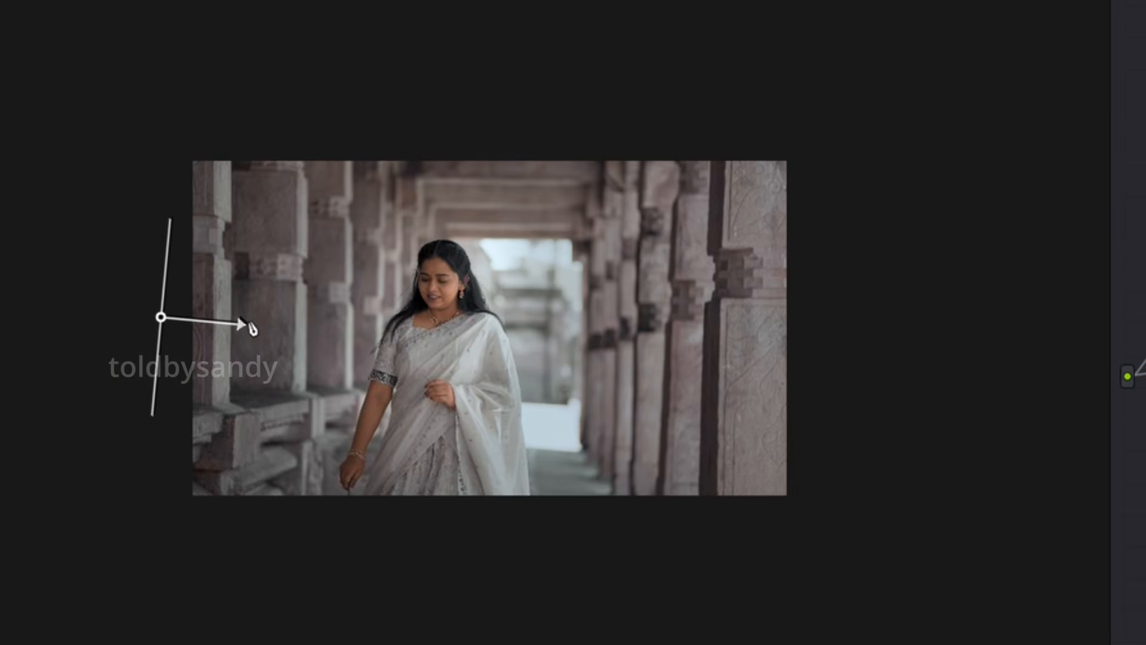
pyautogui.moveTo(239, 323); pyautogui.dragTo(475, 326)
# Refine the gradient to Rotate -87.85 and Soft 1 of 9.99 using the highlight view, and darken its area with the master Gamma.
pyautogui.hotkey('shift', 'h')
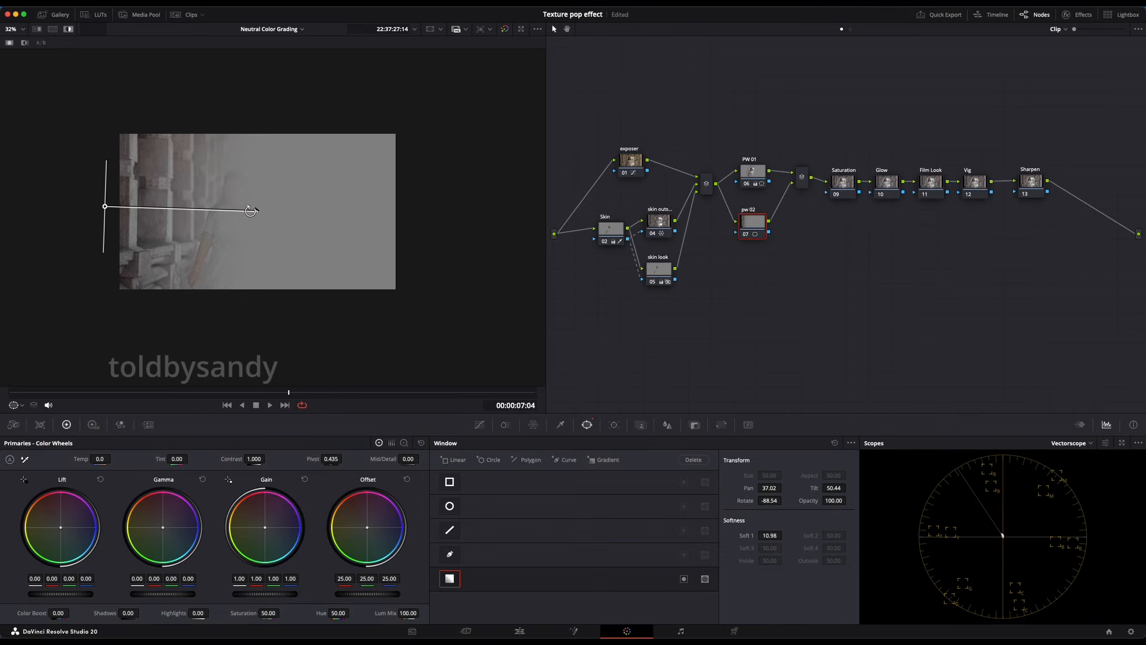
pyautogui.moveTo(251, 211); pyautogui.dragTo(247, 210)
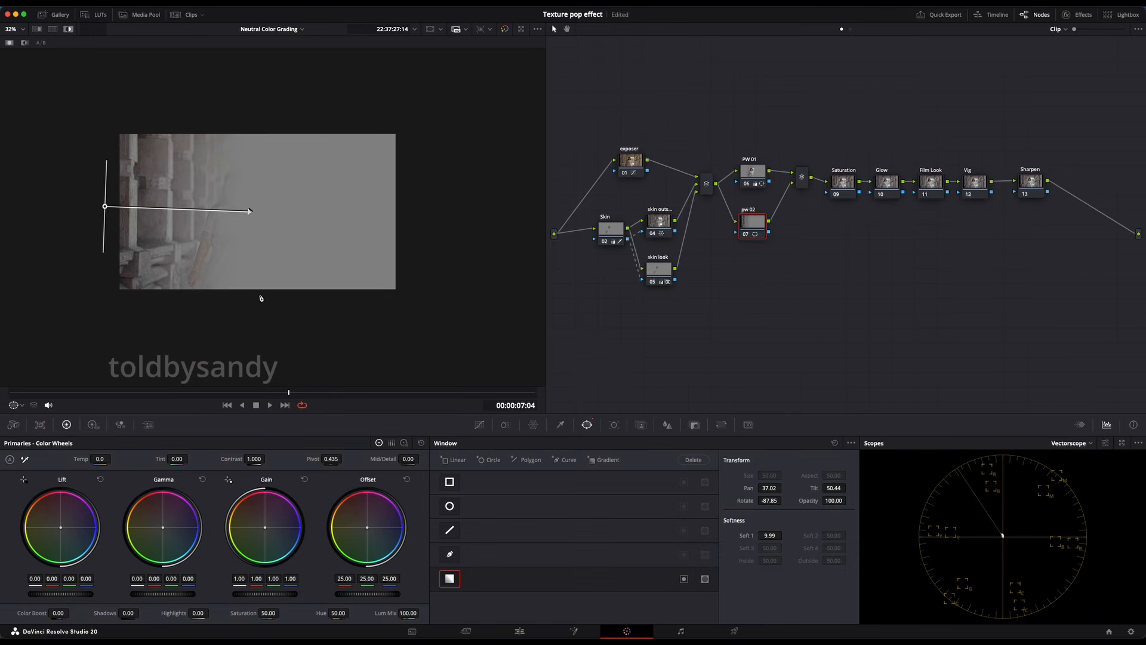
pyautogui.hotkey('shift', 'h')
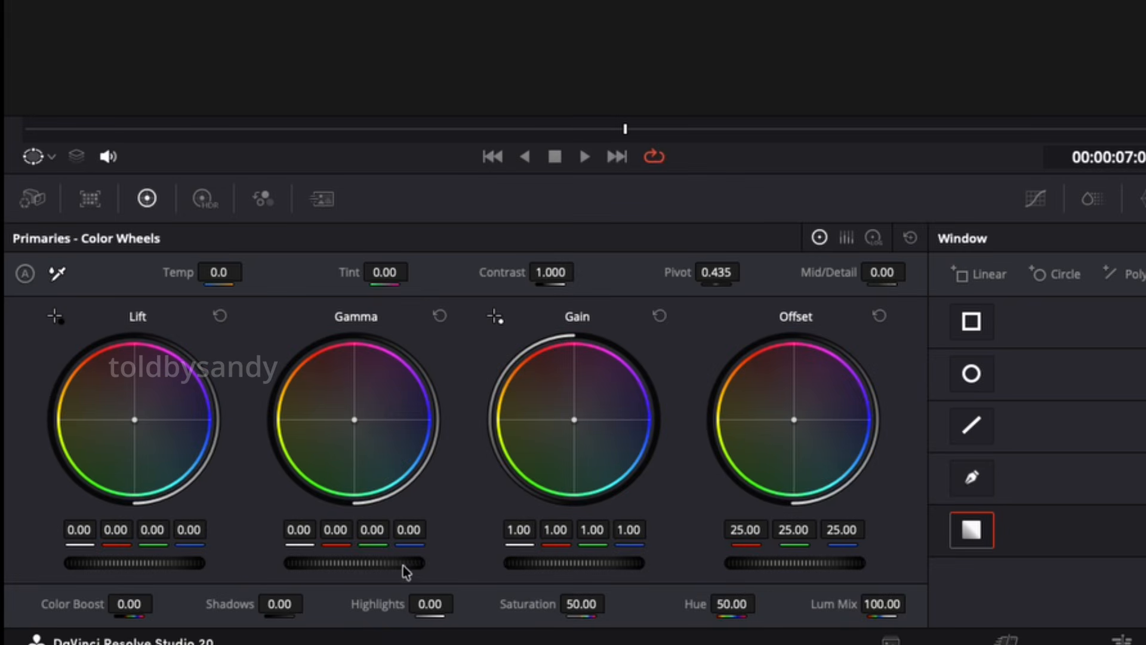
pyautogui.moveTo(354, 562); pyautogui.dragTo(331, 563)
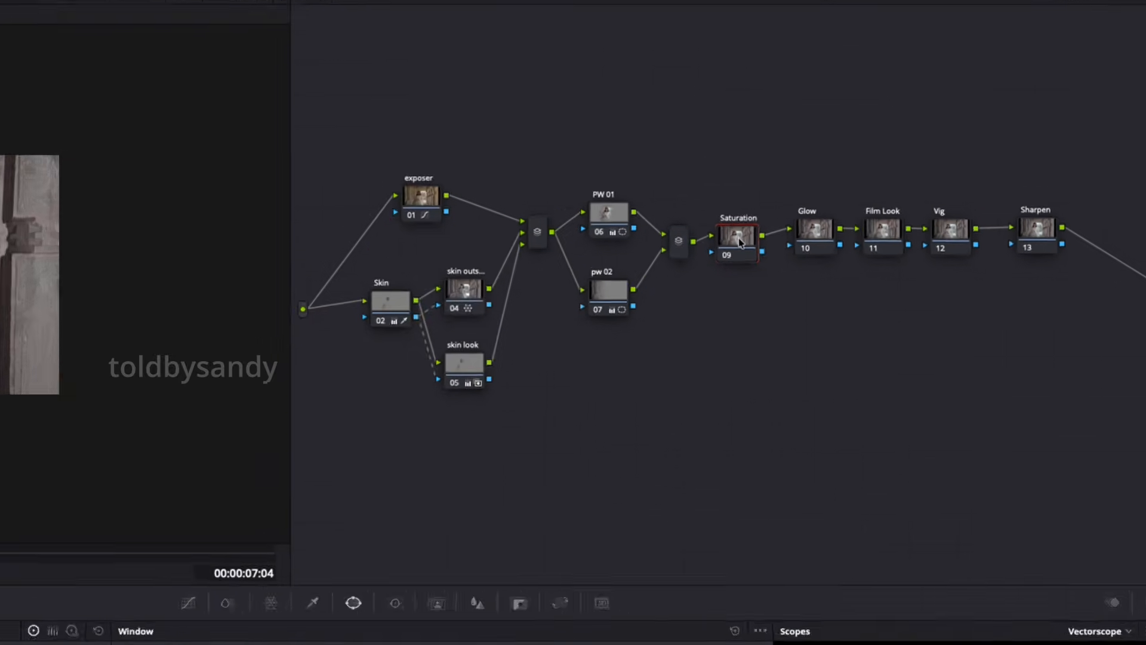
# Set the Saturation node's color space to HSV.
pyautogui.click(842, 178)
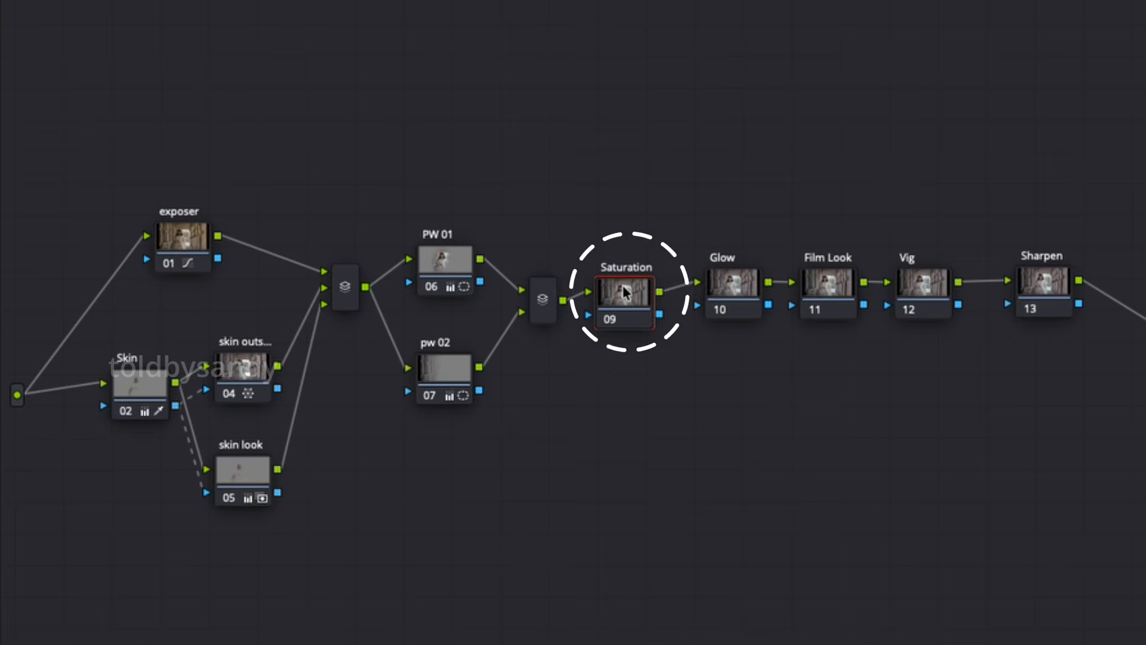
pyautogui.rightClick(622, 289)
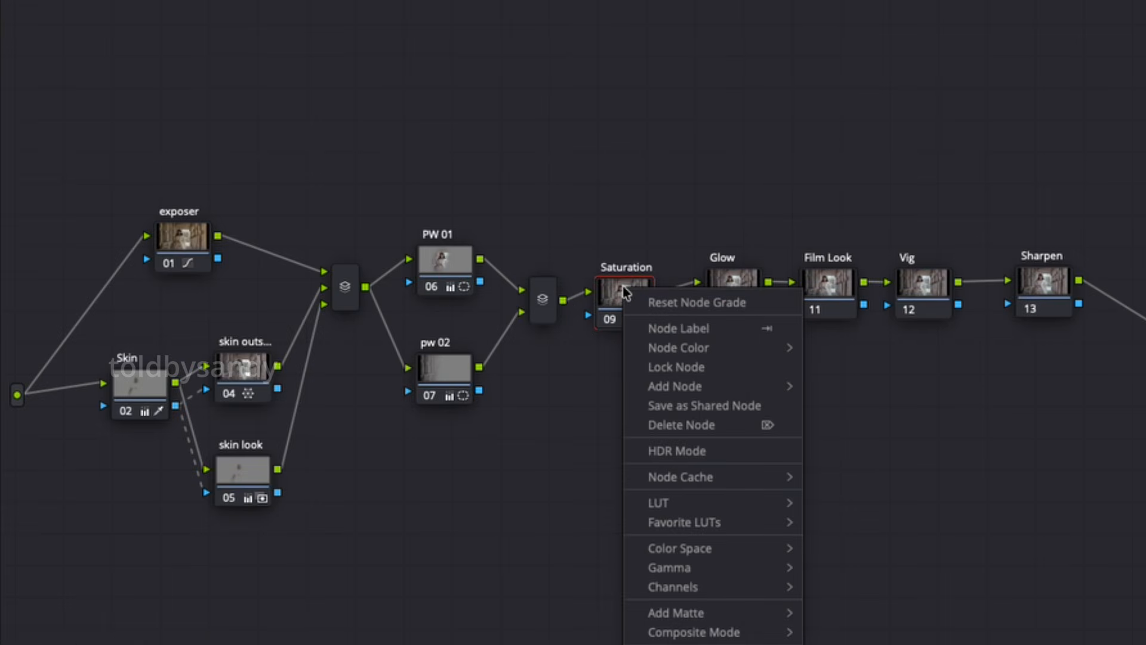
pyautogui.moveTo(718, 557)
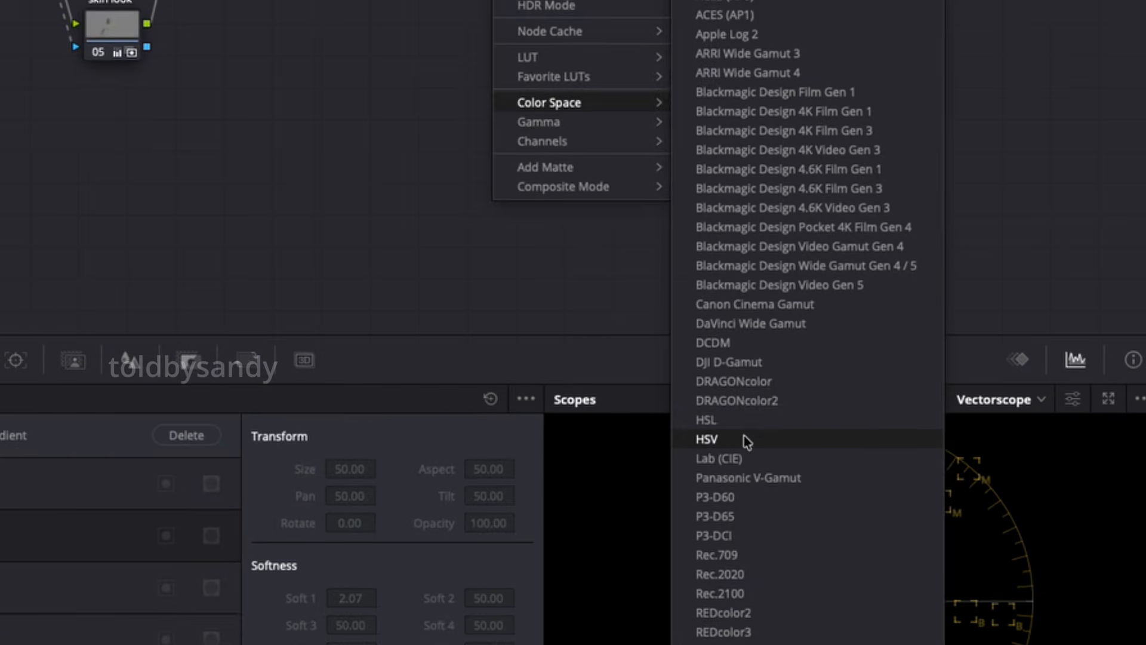
pyautogui.click(744, 435)
# Disable the first and third channels of the Saturation node, leaving only the second channel active.
pyautogui.rightClick(838, 188)
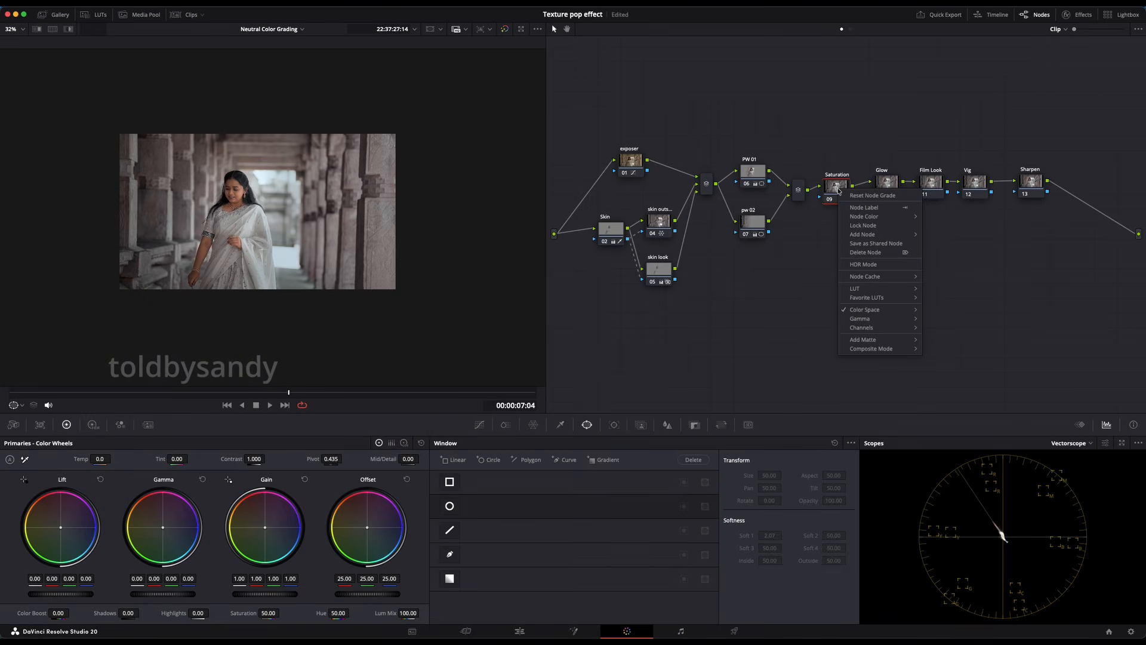
pyautogui.moveTo(878, 327)
pyautogui.click(939, 328)
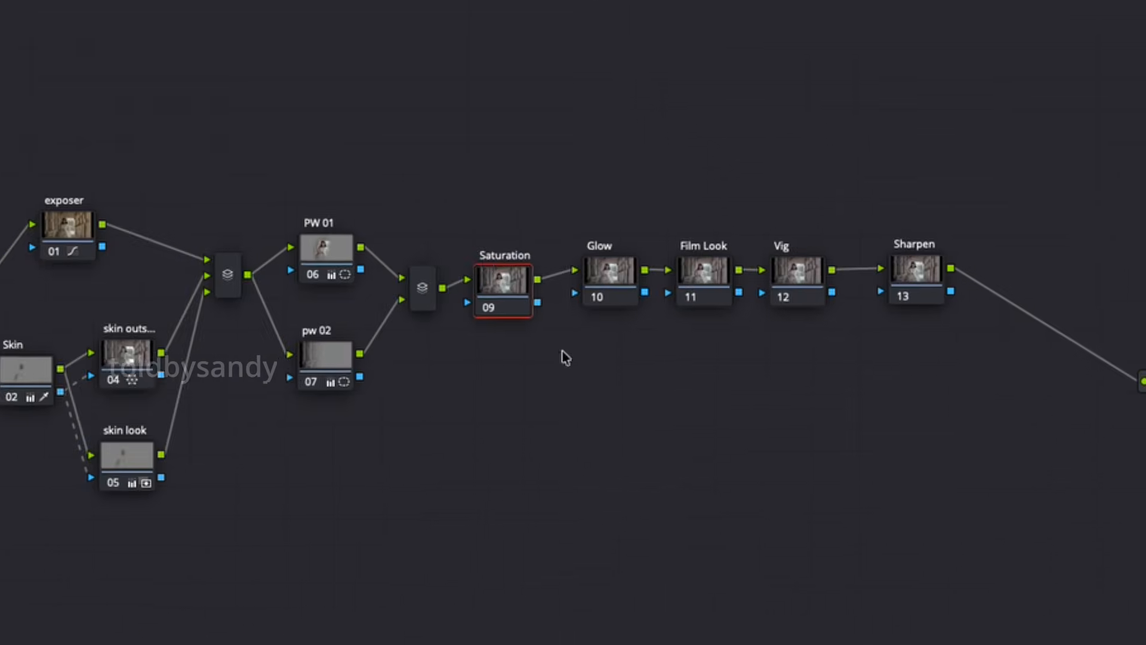
pyautogui.rightClick(486, 277)
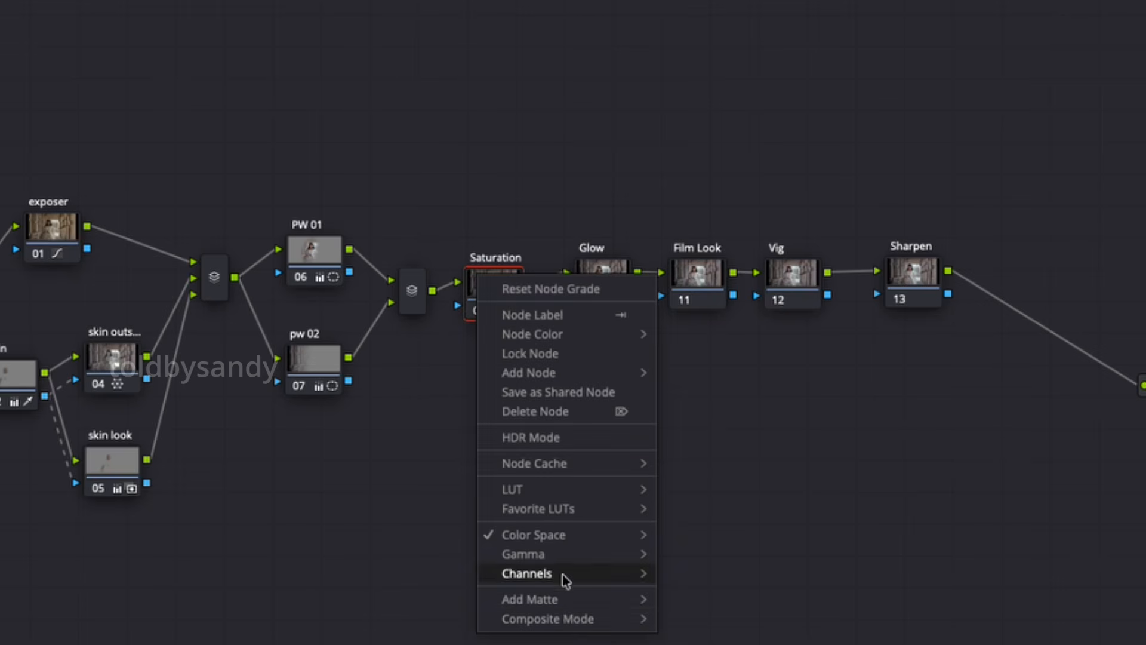
pyautogui.moveTo(565, 581)
pyautogui.click(725, 614)
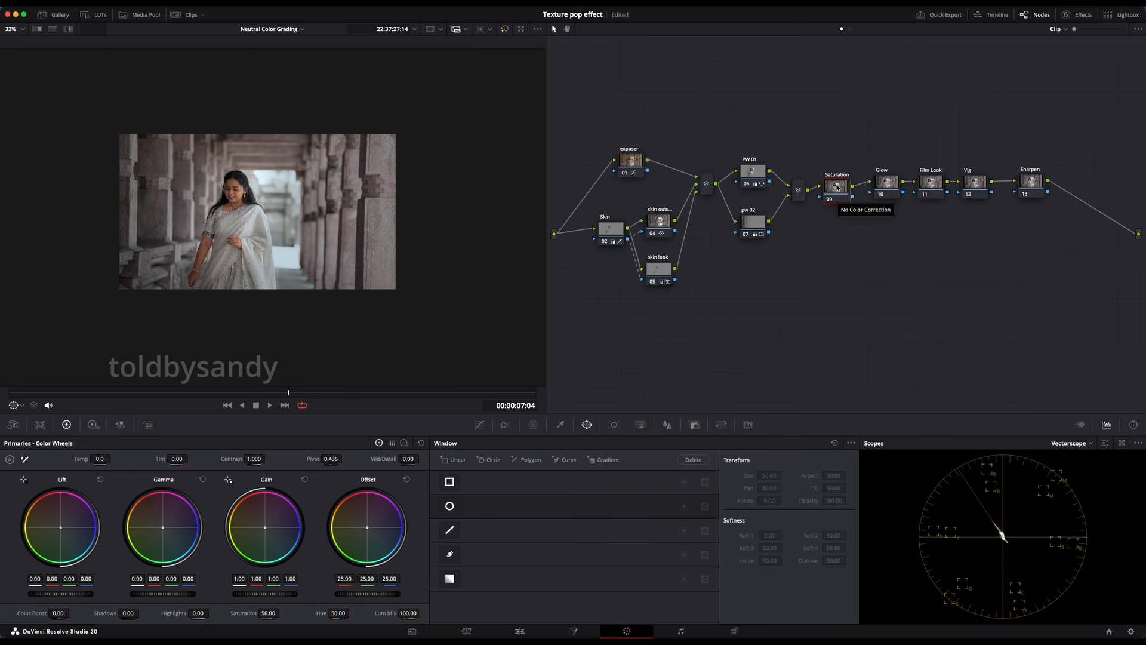
pyautogui.moveTo(837, 187); pyautogui.dragTo(837, 189)
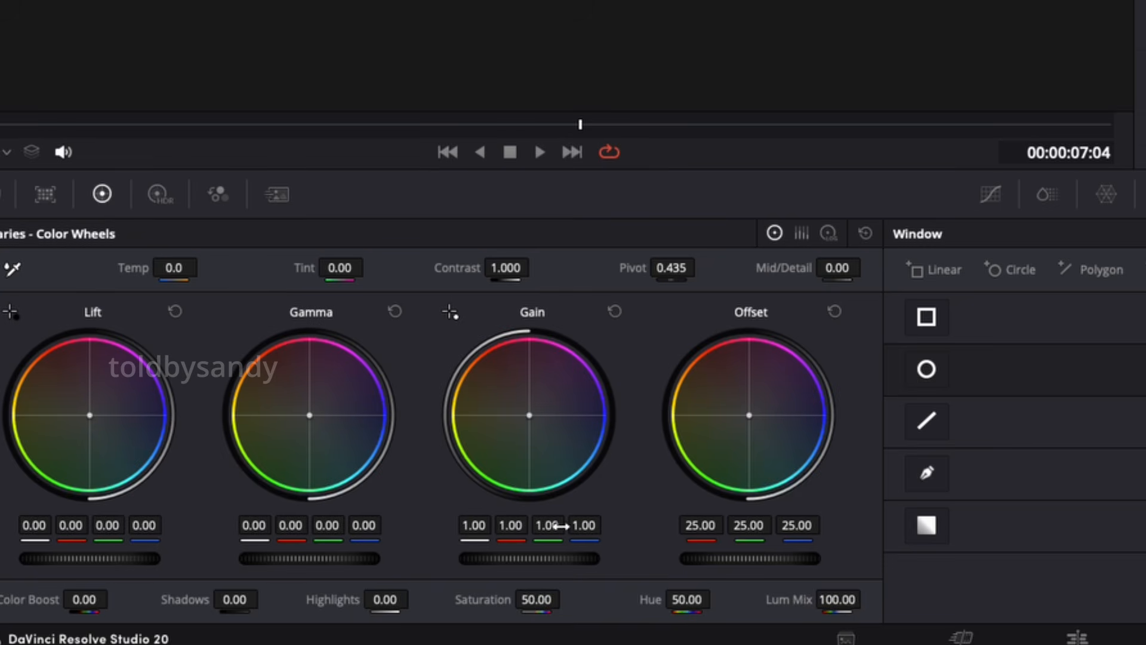
pyautogui.moveTo(547, 525); pyautogui.dragTo(549, 525)
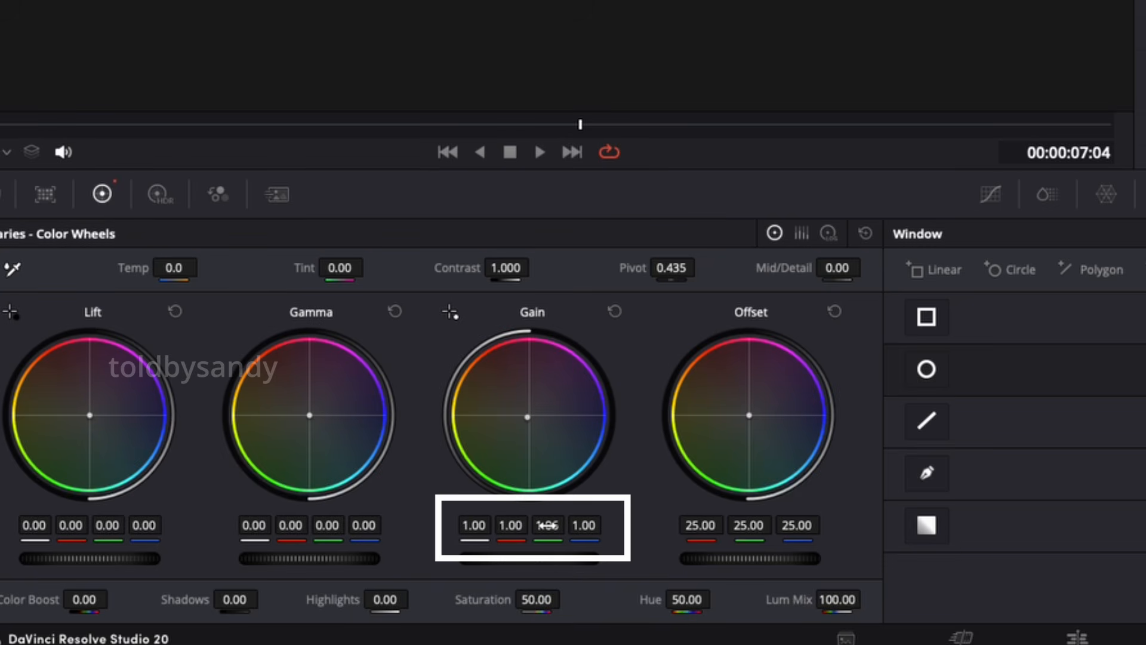
pyautogui.moveTo(503, 561); pyautogui.dragTo(567, 504)
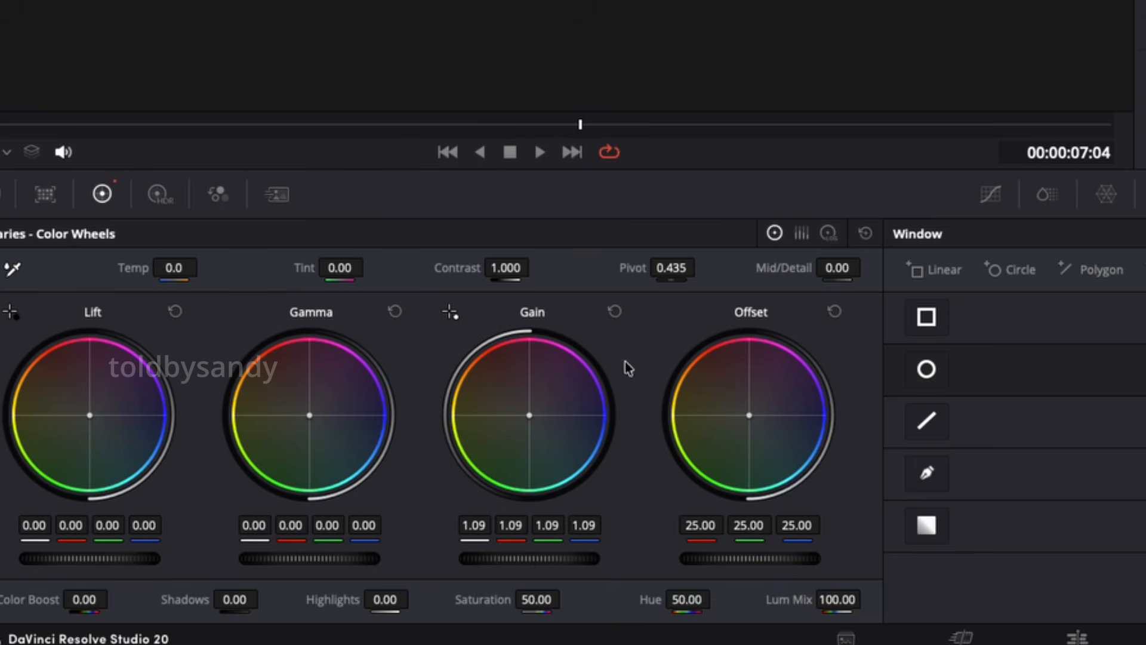
pyautogui.click(615, 312)
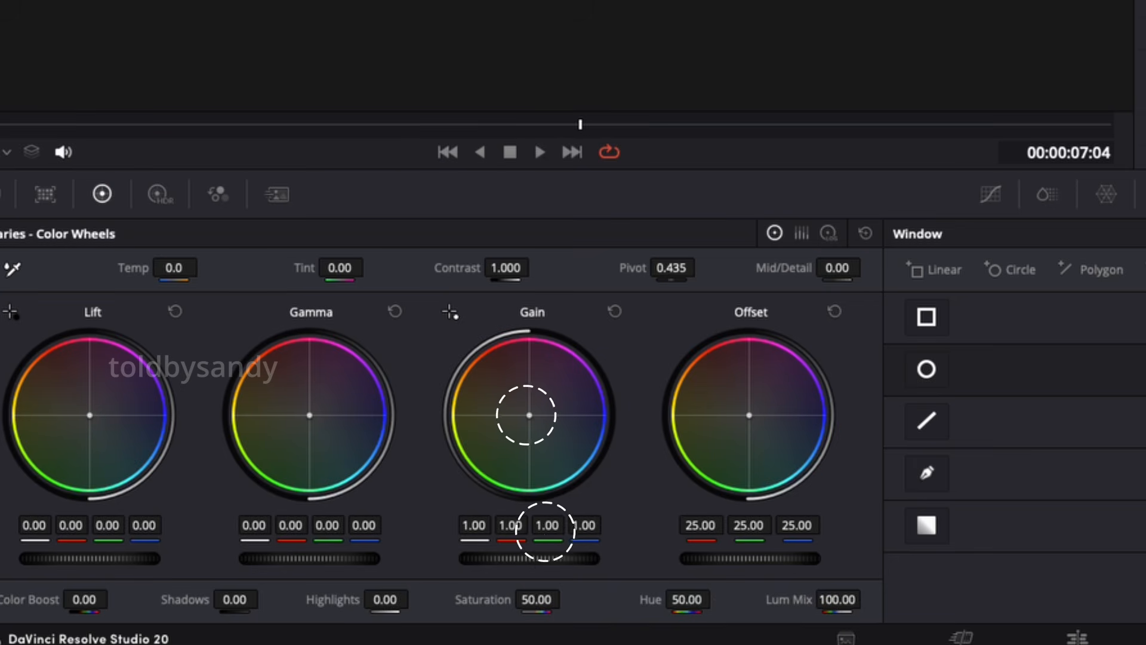
# Set the green Gain on the Saturation node to 1.09 and bring up the ColorSlice controls.
pyautogui.moveTo(547, 526)
pyautogui.mouseDown()
pyautogui.moveTo(571, 525)
pyautogui.moveTo(547, 525)
pyautogui.mouseUp()
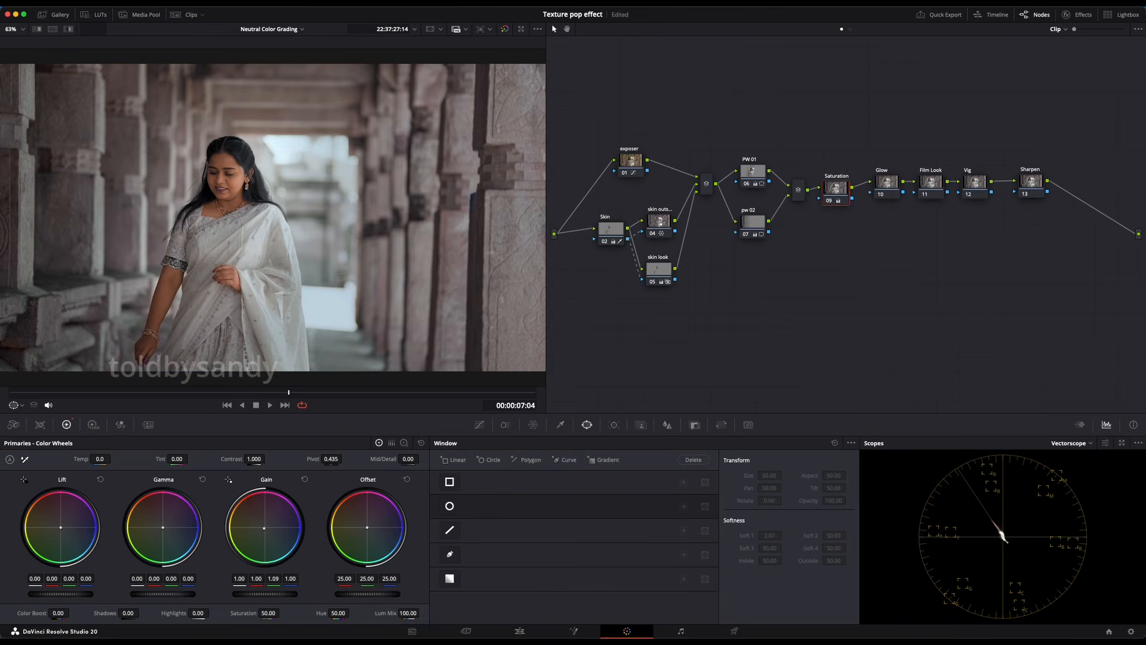
pyautogui.click(505, 424)
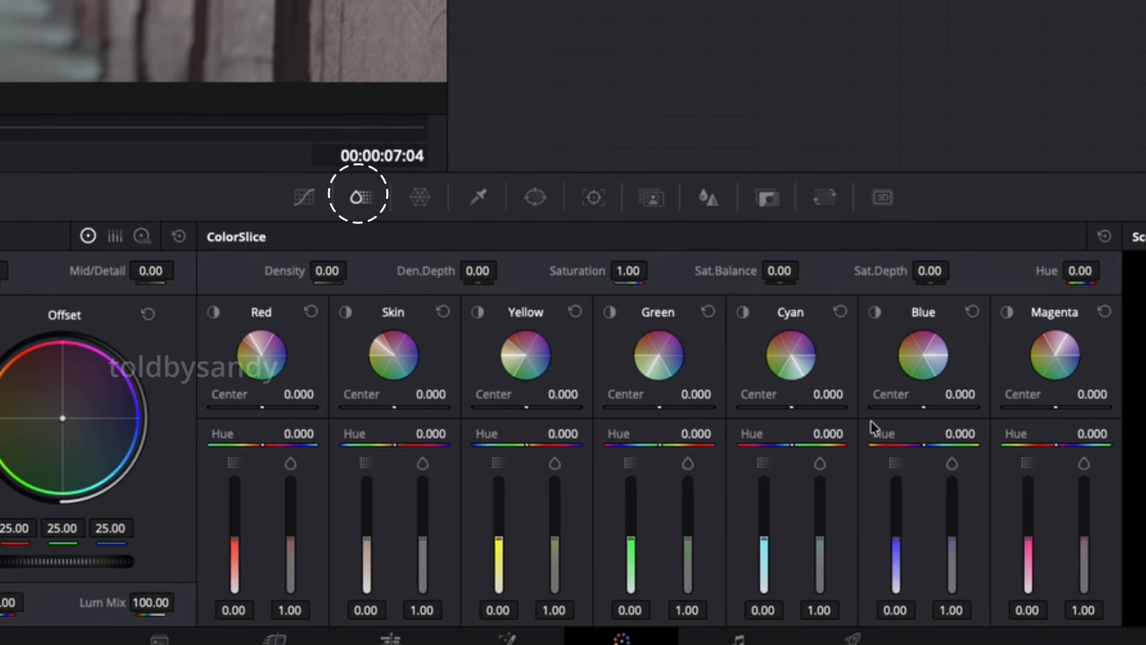
# Try a blue density of -0.27 in ColorSlice, preview the affected blue range in highlight, and reset the density.
pyautogui.moveTo(896, 539); pyautogui.dragTo(895, 554)
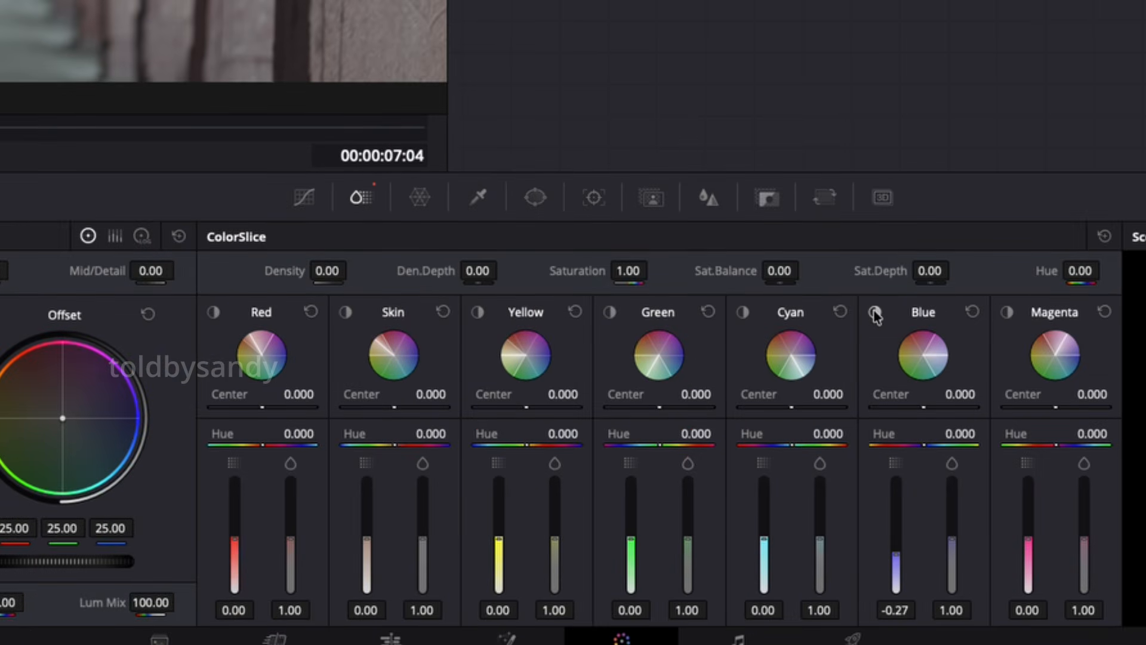
pyautogui.click(874, 312)
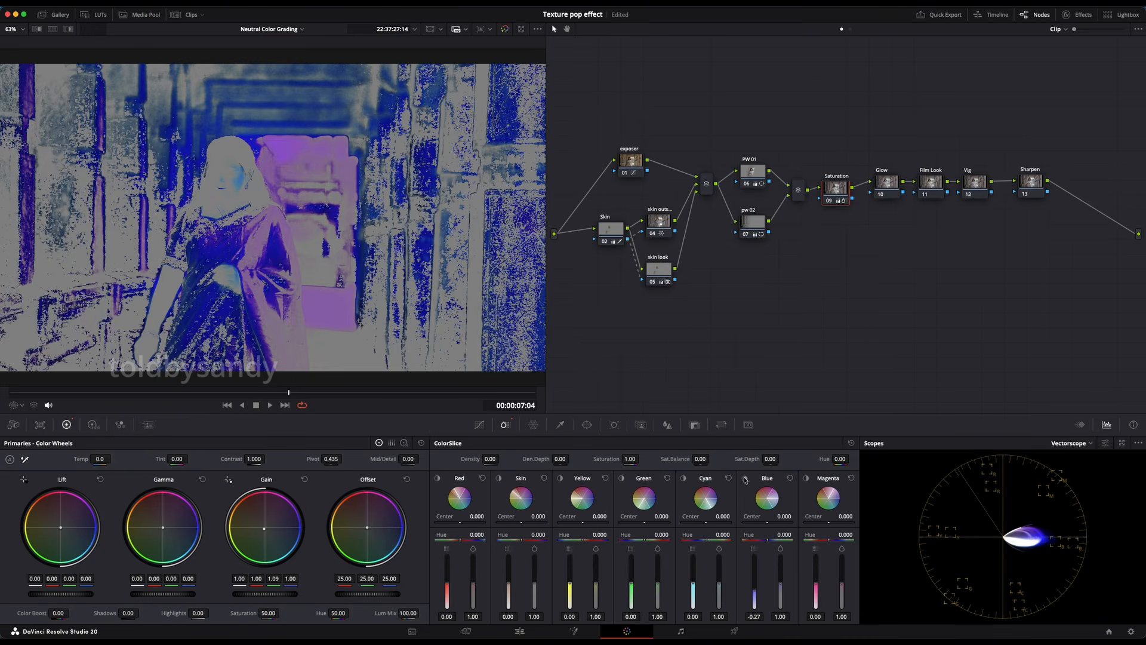
pyautogui.click(745, 479)
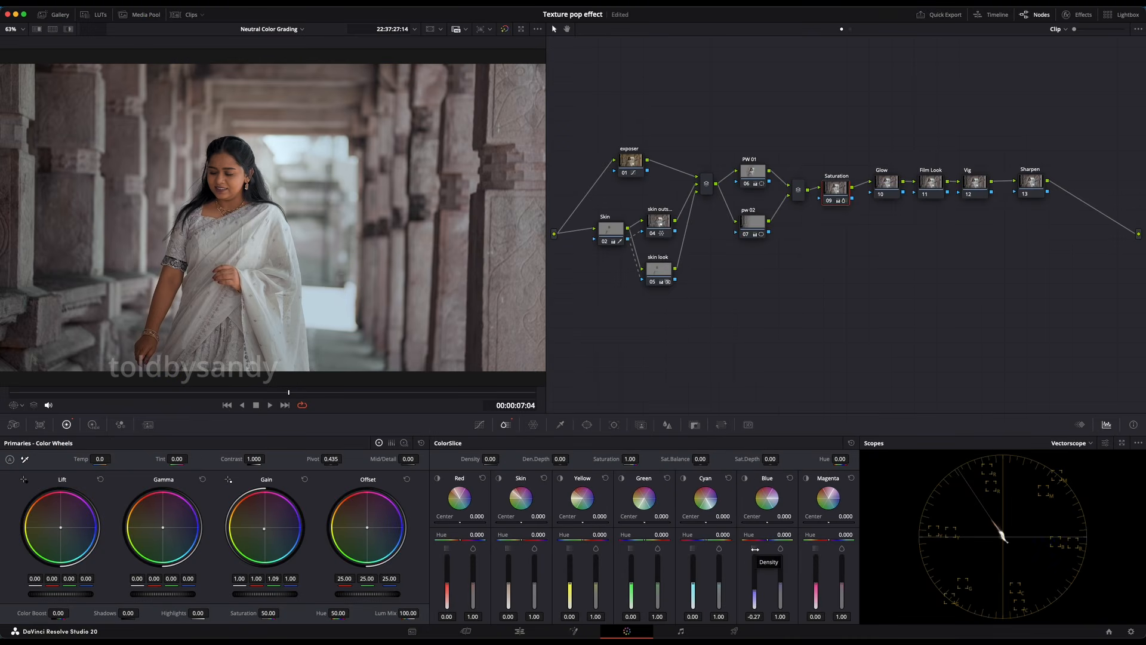
pyautogui.hotkey('shift', 'h')
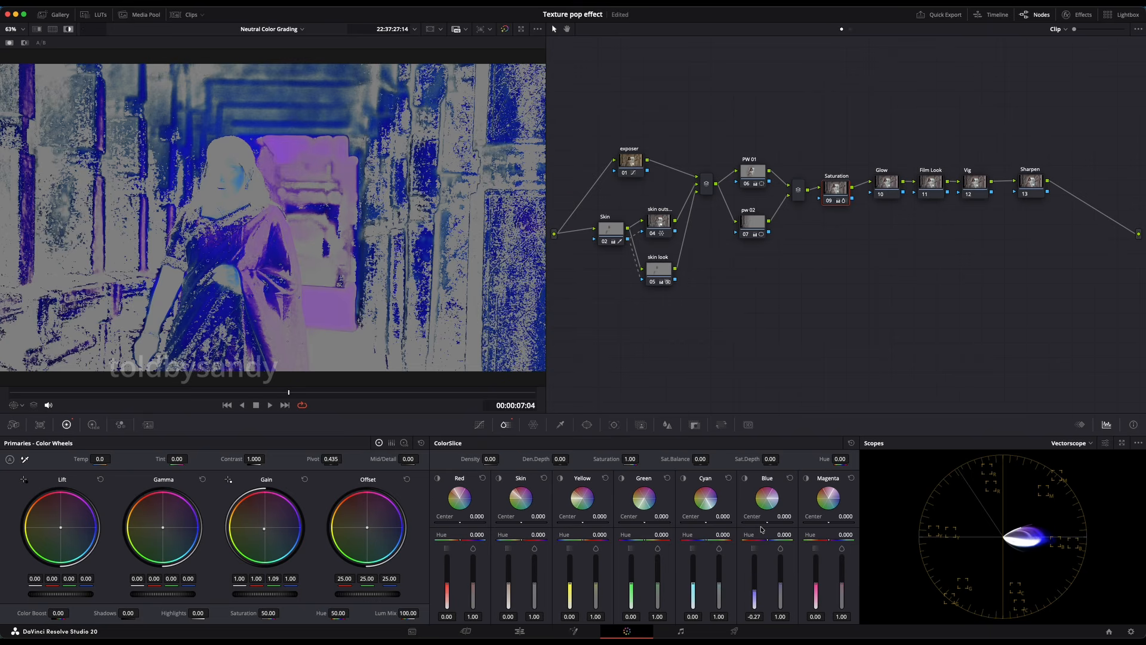
pyautogui.doubleClick(755, 549)
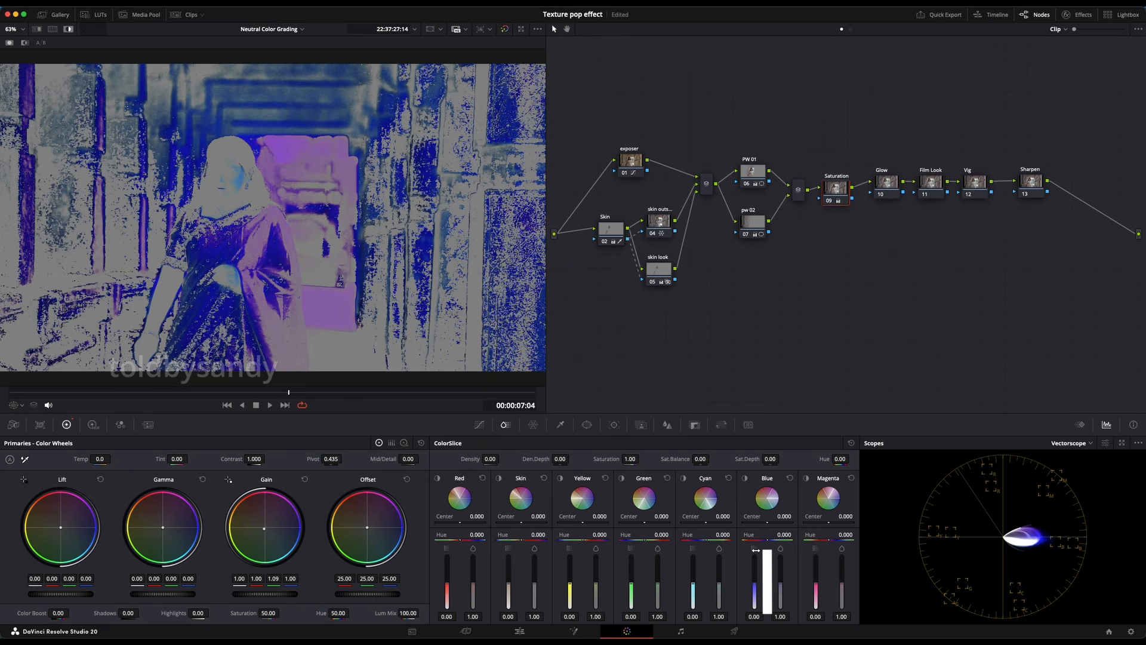
pyautogui.hotkey('shift', 'h')
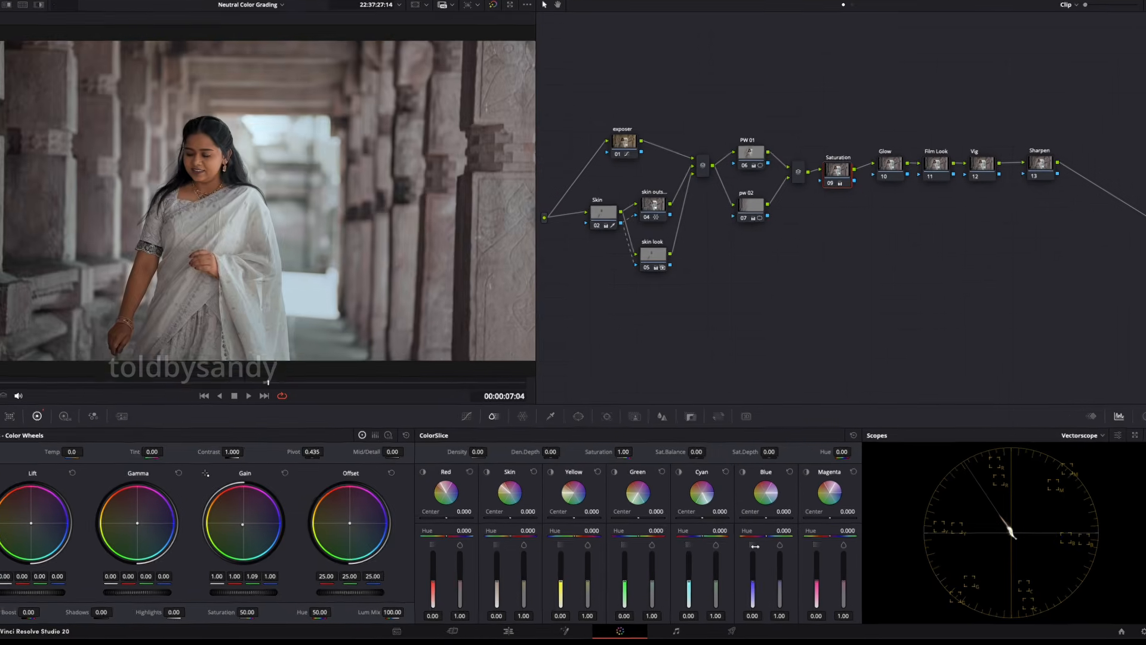
# Lower the ColorSlice blue density to -0.11 and raise the blue saturation to slightly under 1.50.
pyautogui.moveTo(711, 527)
pyautogui.mouseDown()
pyautogui.moveTo(710, 513)
pyautogui.moveTo(710, 537)
pyautogui.mouseUp()
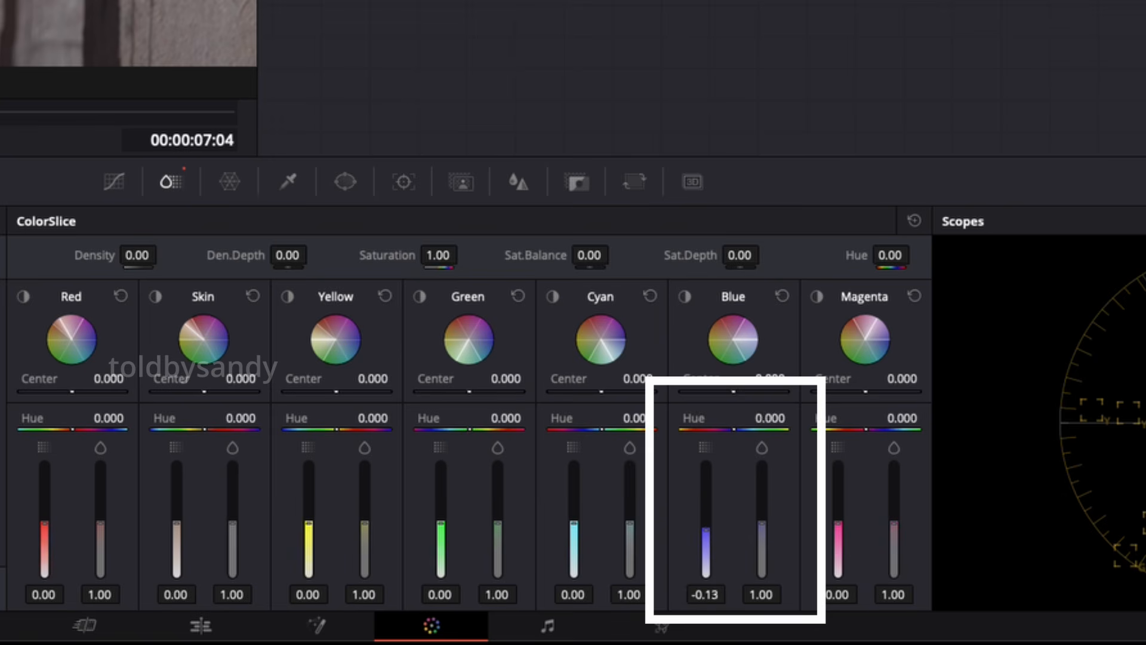
pyautogui.moveTo(763, 529); pyautogui.dragTo(762, 496)
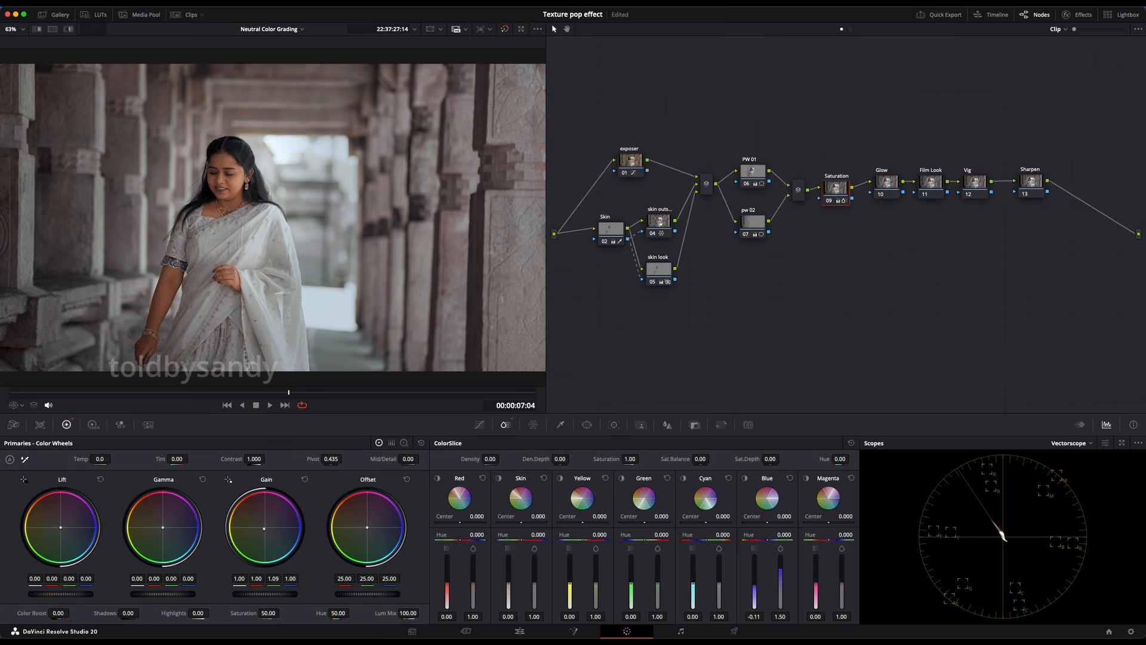
pyautogui.moveTo(781, 570); pyautogui.dragTo(780, 575)
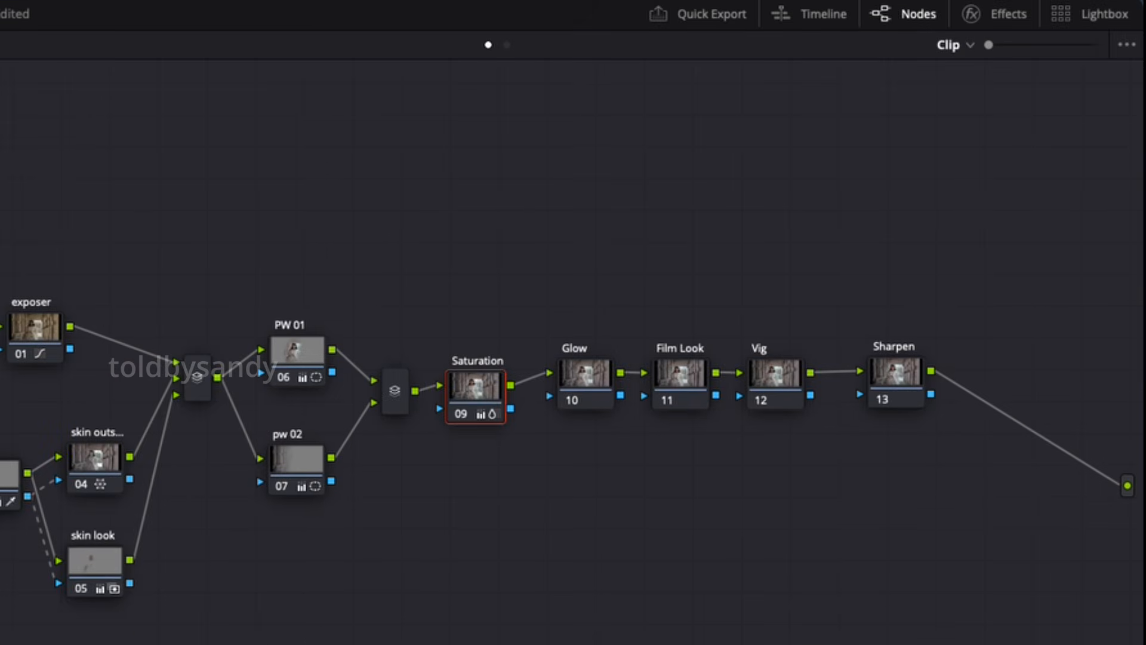
# Find the Glow effect in the effects library by searching for "glow" and apply it to the Glow node 10.
pyautogui.click(585, 373)
pyautogui.click(996, 14)
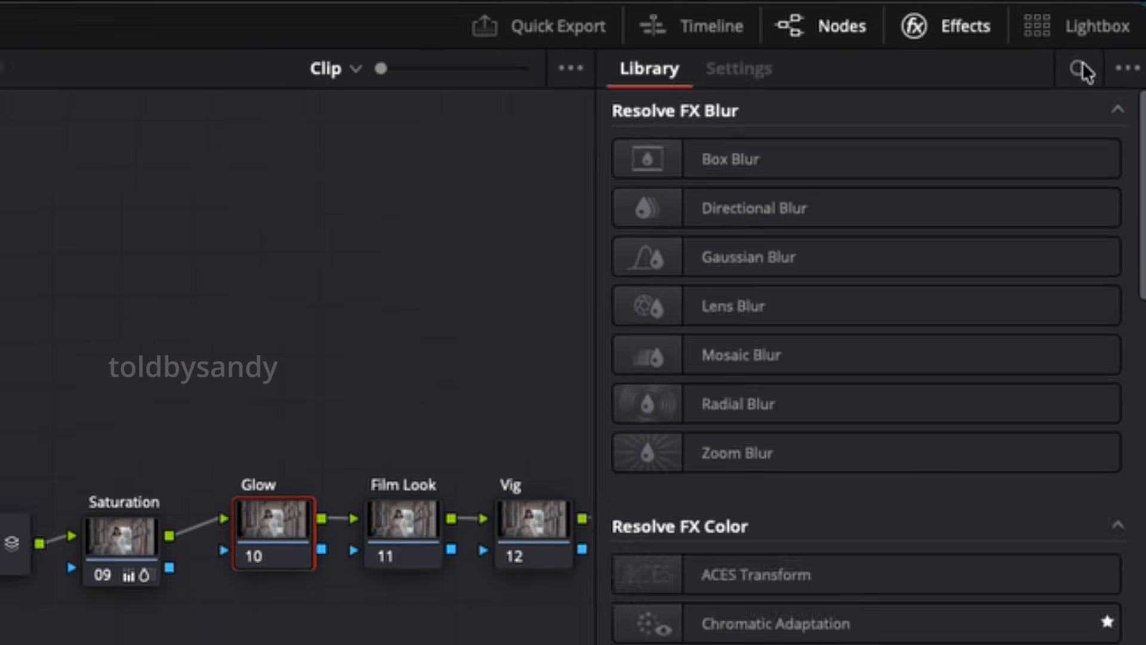
pyautogui.click(1118, 31)
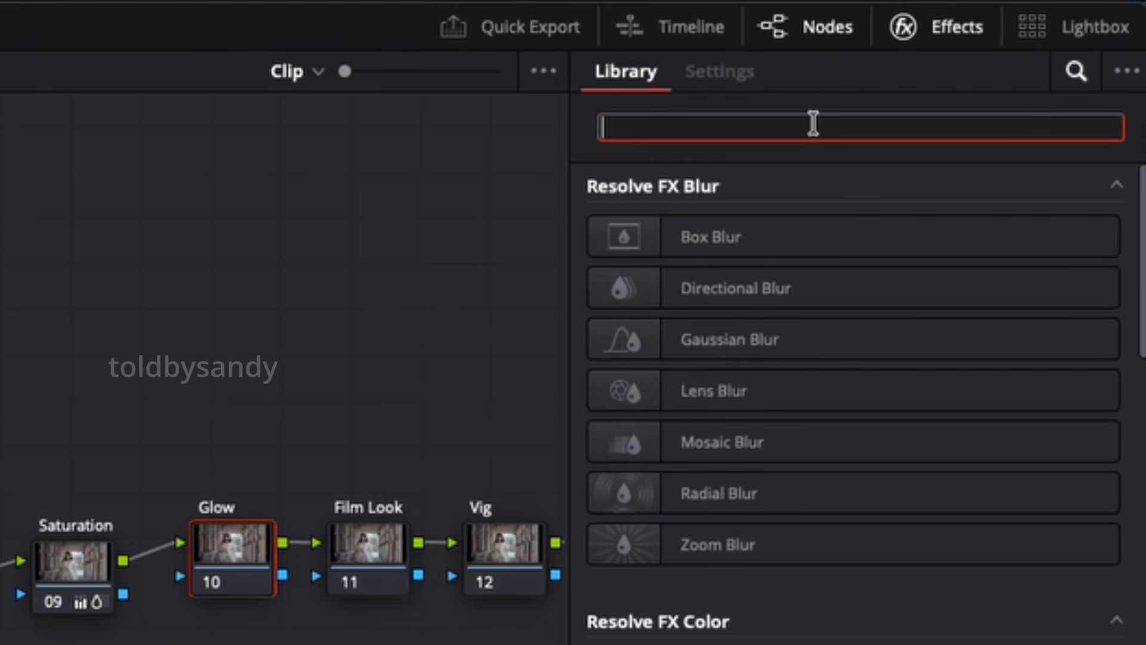
pyautogui.write('glow')
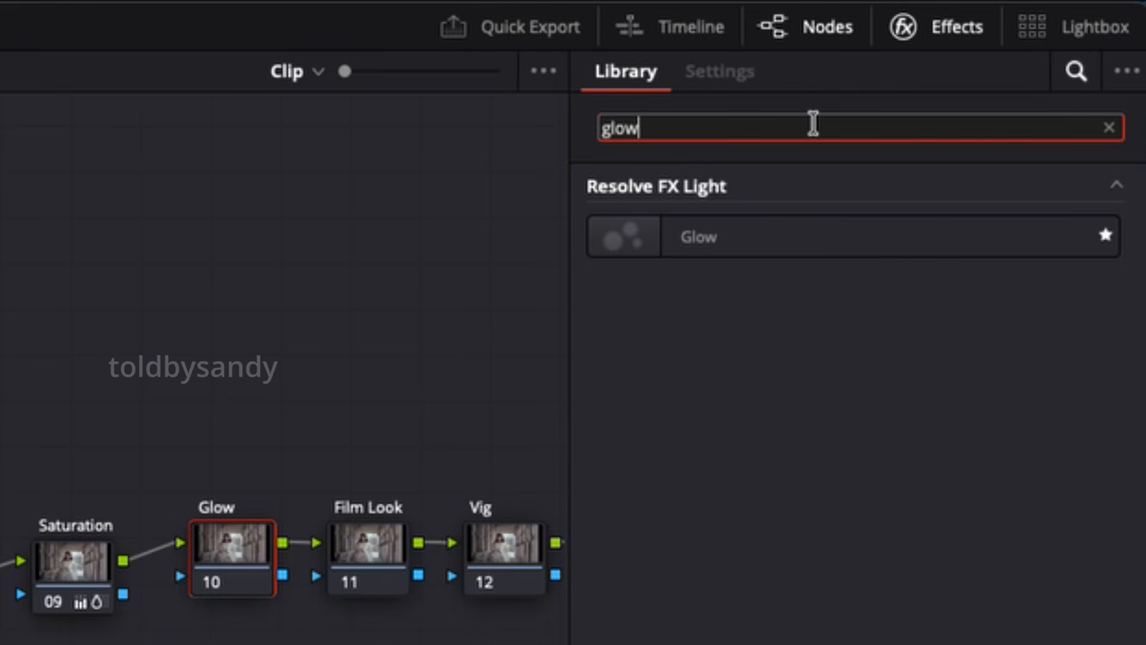
pyautogui.moveTo(655, 253); pyautogui.dragTo(249, 544)
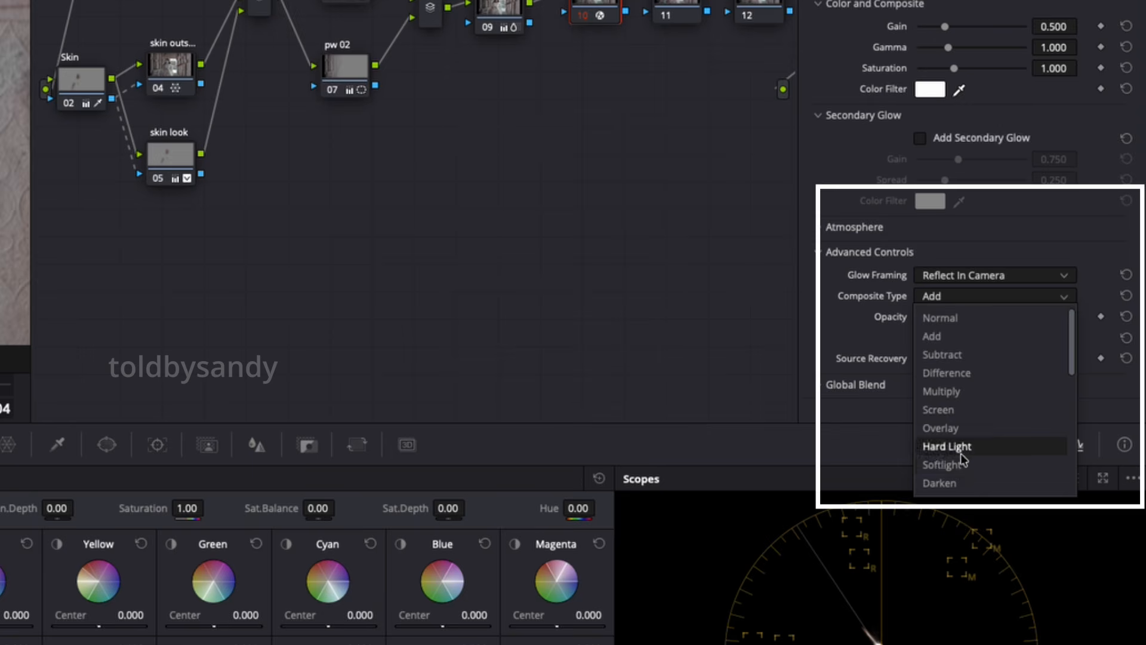
# Set the Glow effect to Softlight compositing with shine threshold 0.039 and spread 0.667, and lower its gain slightly below 0.500.
pyautogui.click(949, 464)
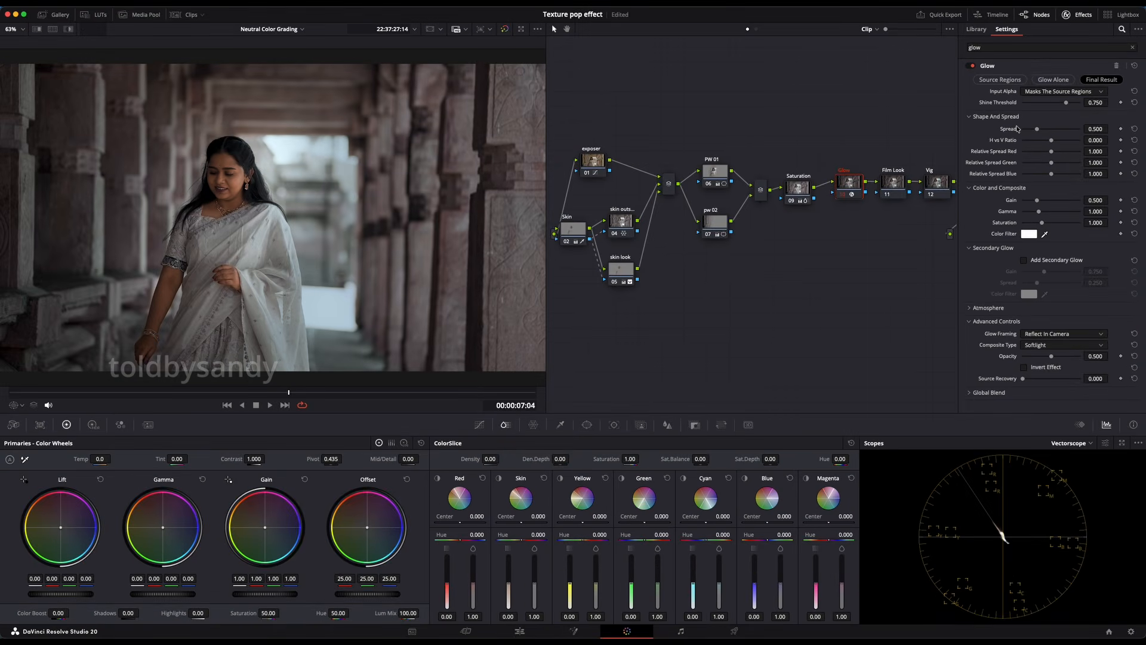
pyautogui.moveTo(1066, 103); pyautogui.dragTo(1025, 105)
pyautogui.moveTo(1038, 130); pyautogui.dragTo(1038, 130)
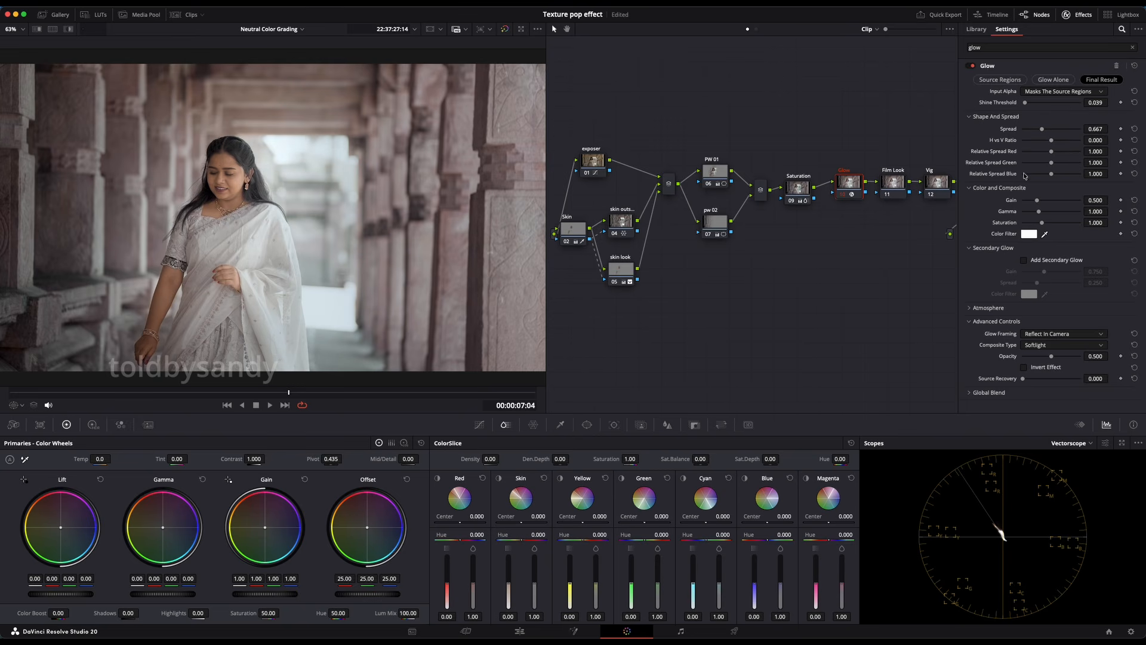
pyautogui.moveTo(1037, 200); pyautogui.dragTo(1029, 201)
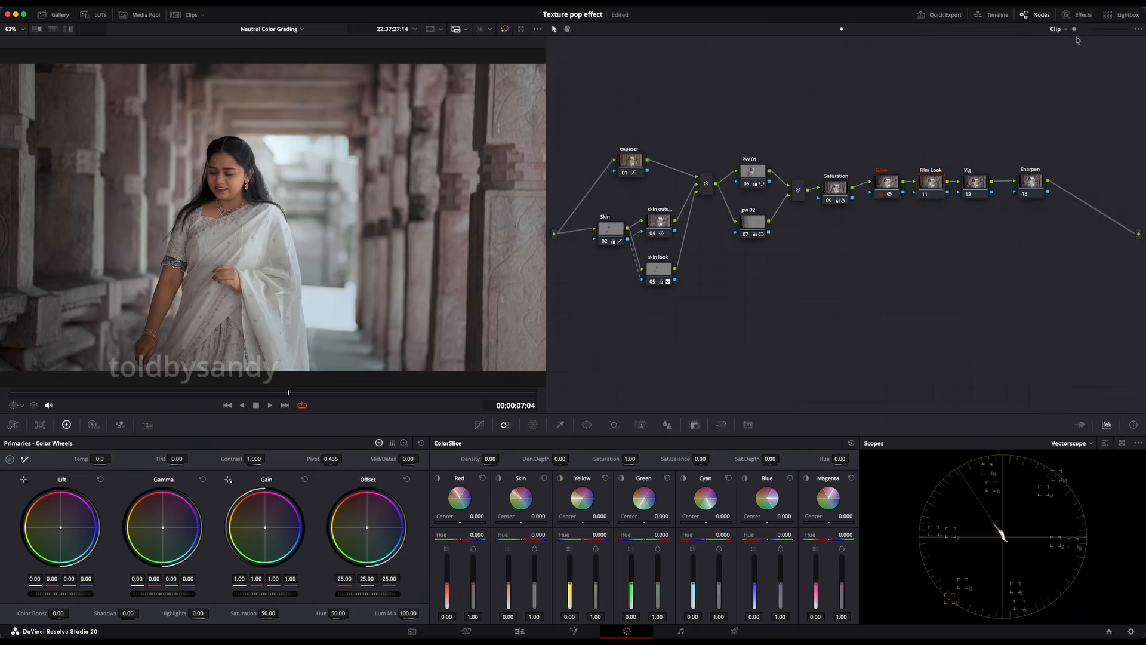
# Find the Film Look Creator by searching the effects library for "film look" and apply it to the Film Look node 11.
pyautogui.click(1086, 14)
pyautogui.click(1088, 14)
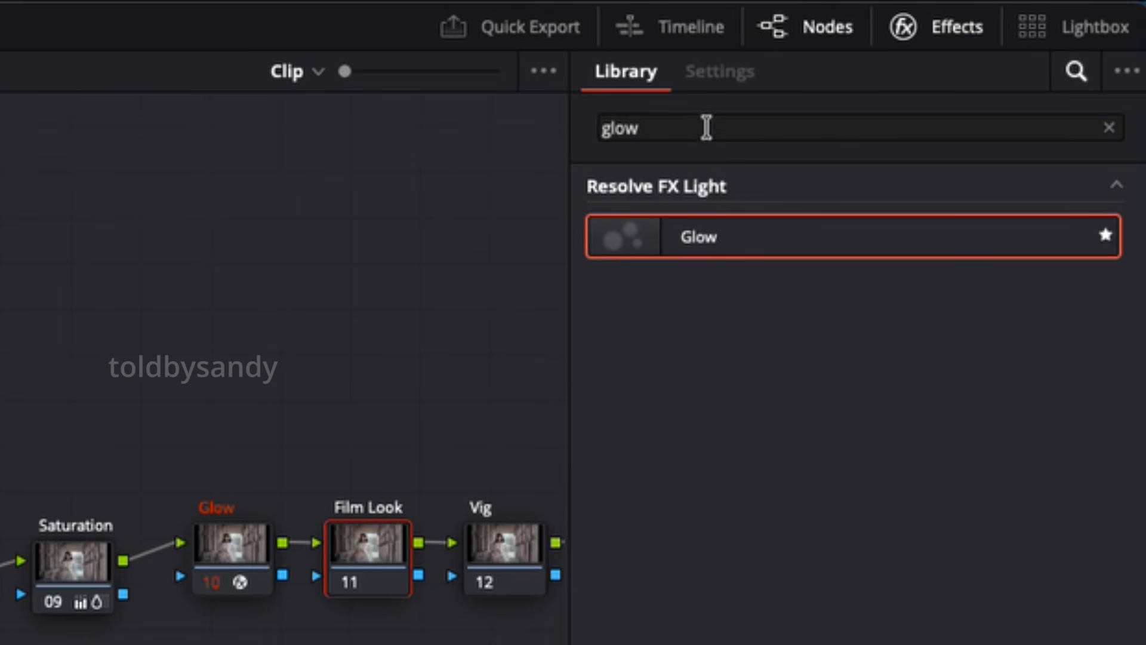
pyautogui.click(706, 126)
pyautogui.write('film look')
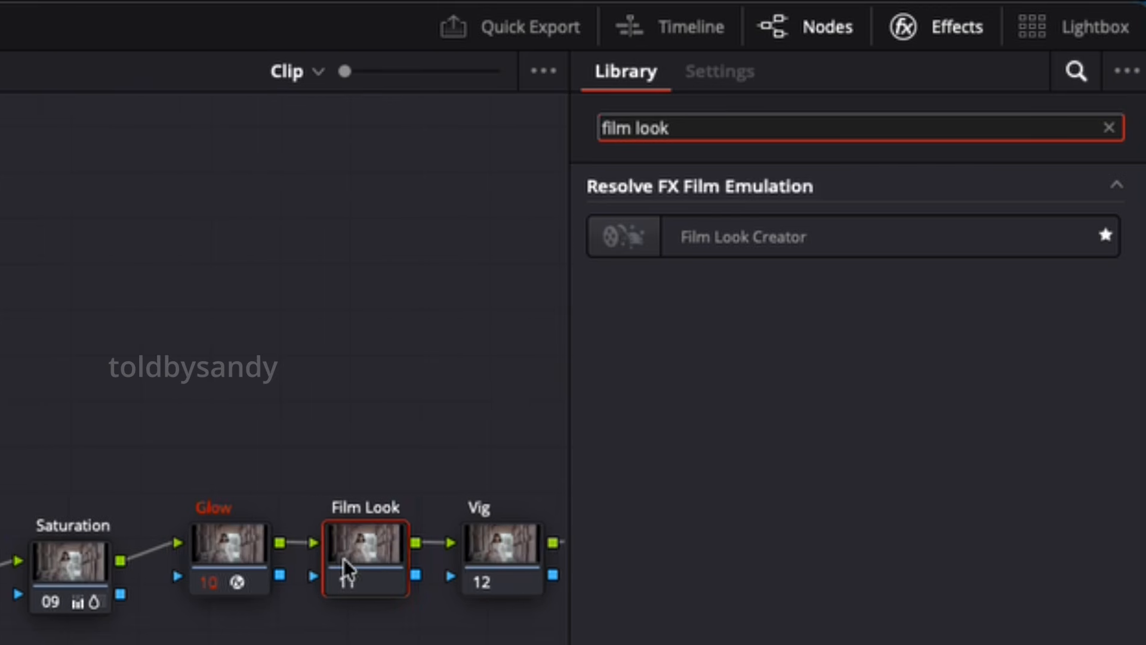
pyautogui.click(707, 233)
pyautogui.moveTo(737, 249); pyautogui.dragTo(358, 557)
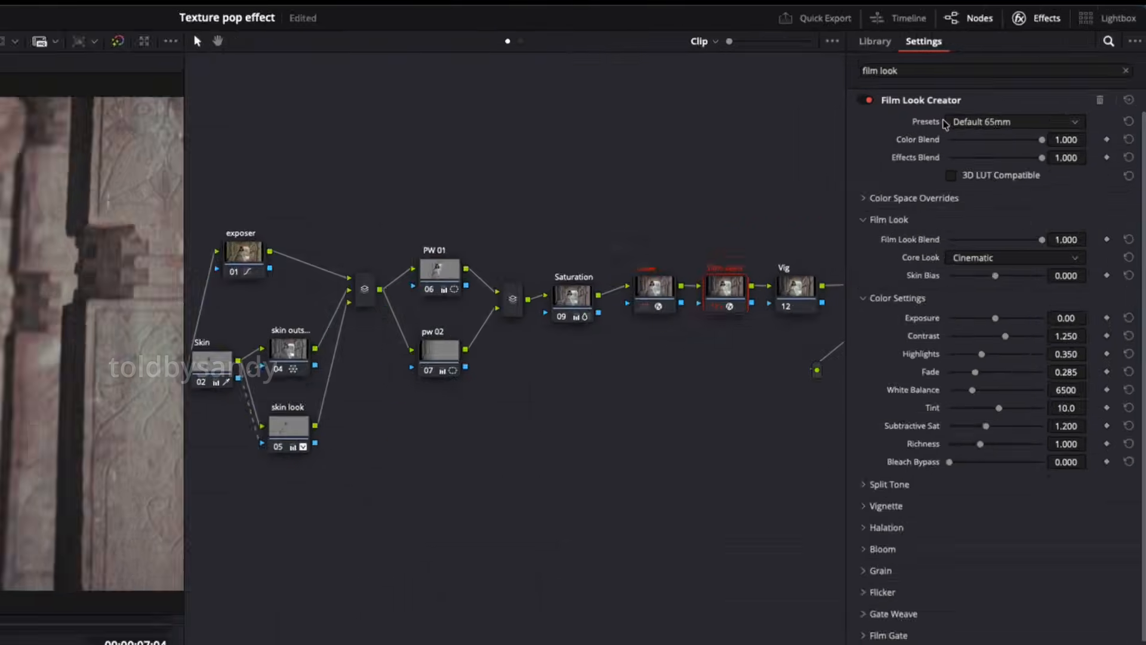
# Load the Clean Slate preset in Film Look Creator, keep Color Blend at 1.000, and enable Grain with an amount of 0.178.
pyautogui.click(875, 227)
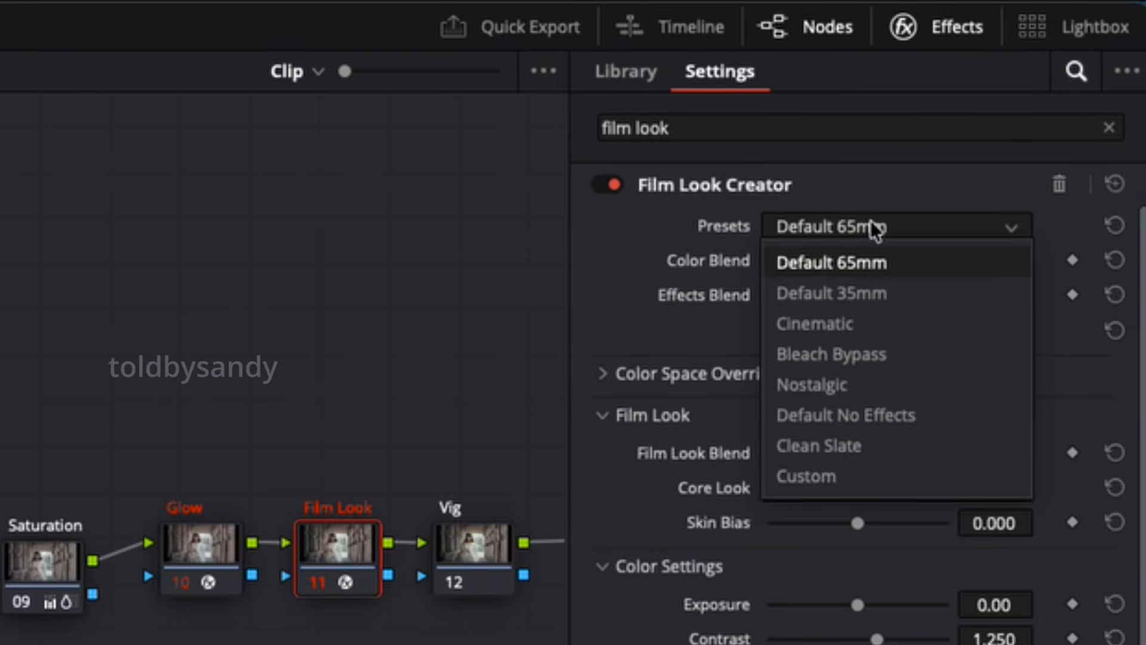
pyautogui.click(832, 452)
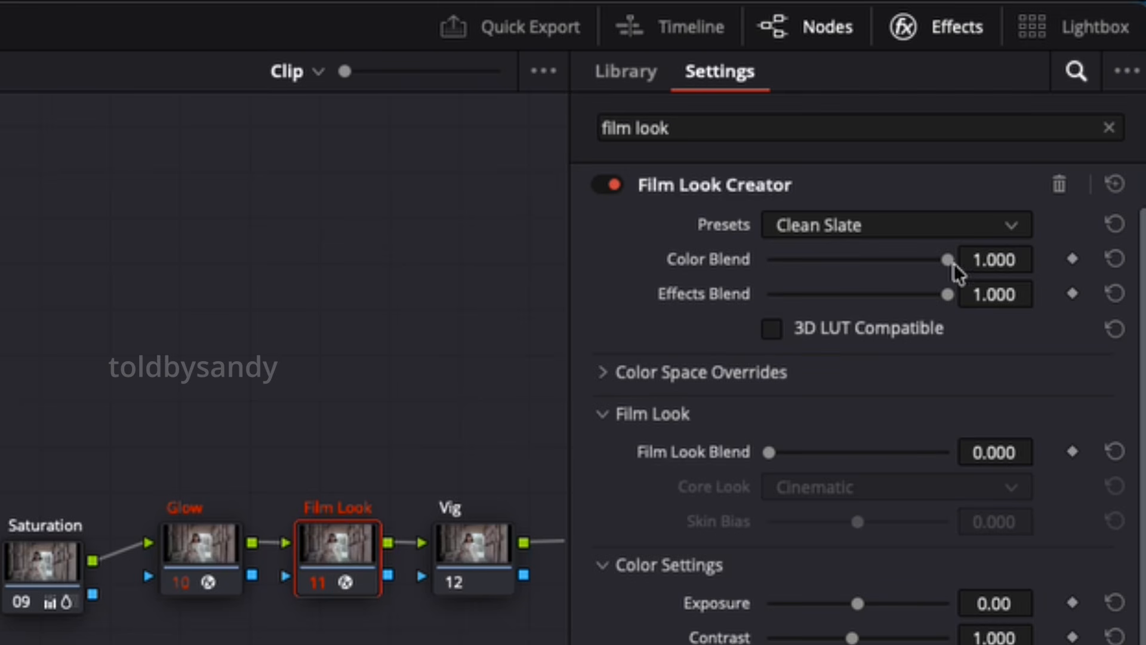
pyautogui.moveTo(948, 260)
pyautogui.mouseDown()
pyautogui.moveTo(745, 258)
pyautogui.moveTo(970, 269)
pyautogui.mouseUp()
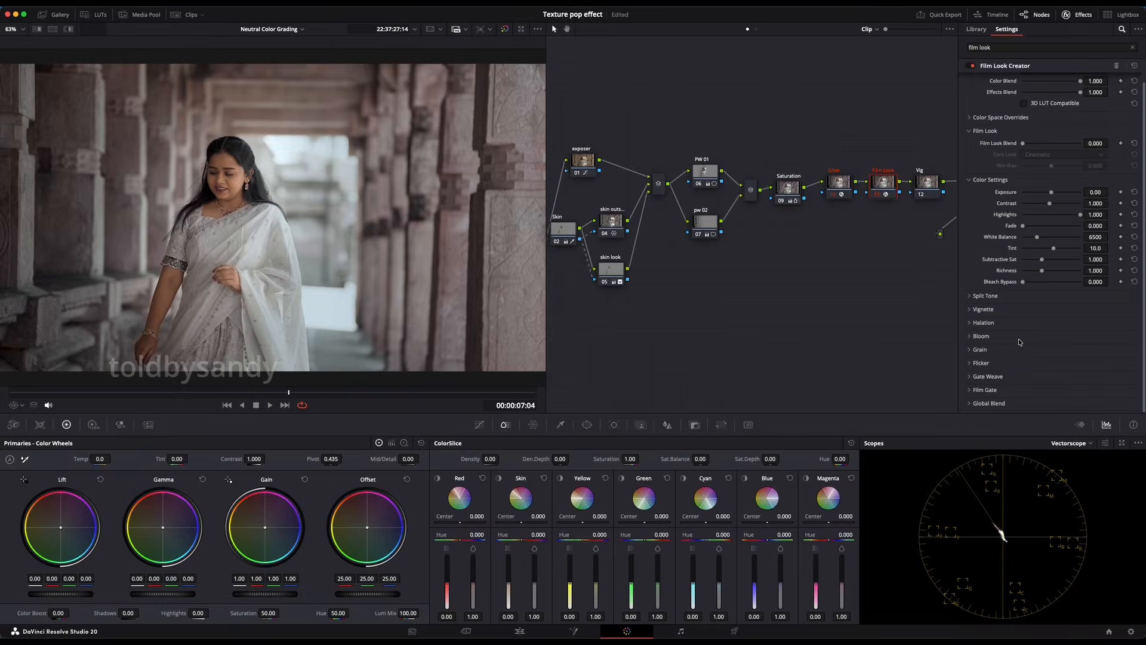
pyautogui.click(1000, 354)
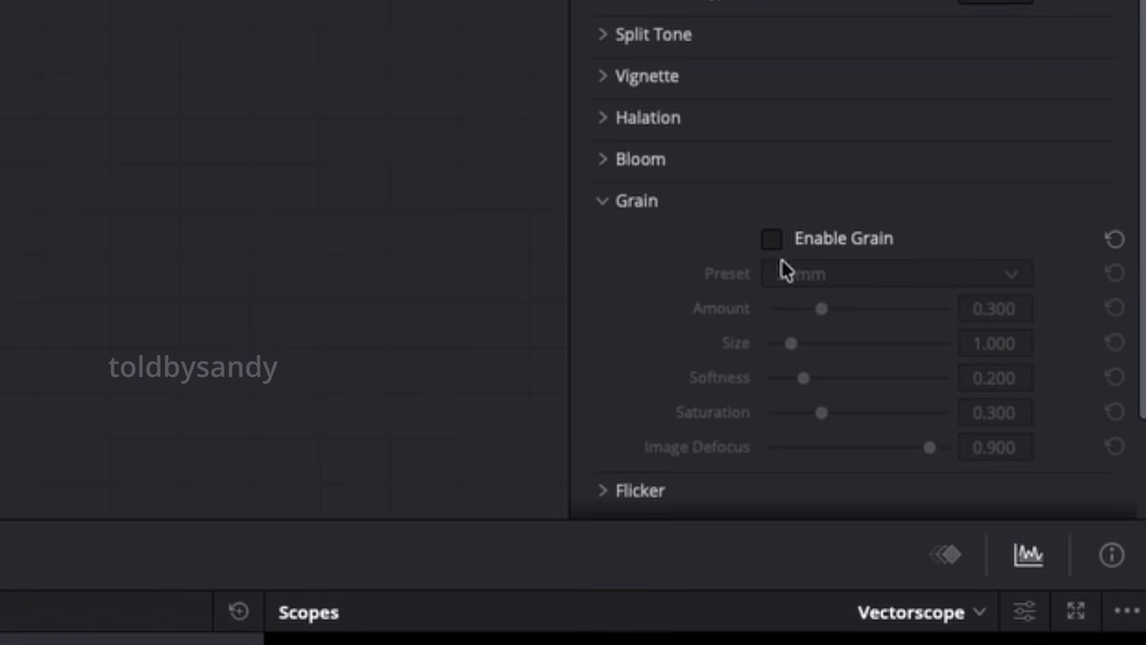
pyautogui.click(777, 237)
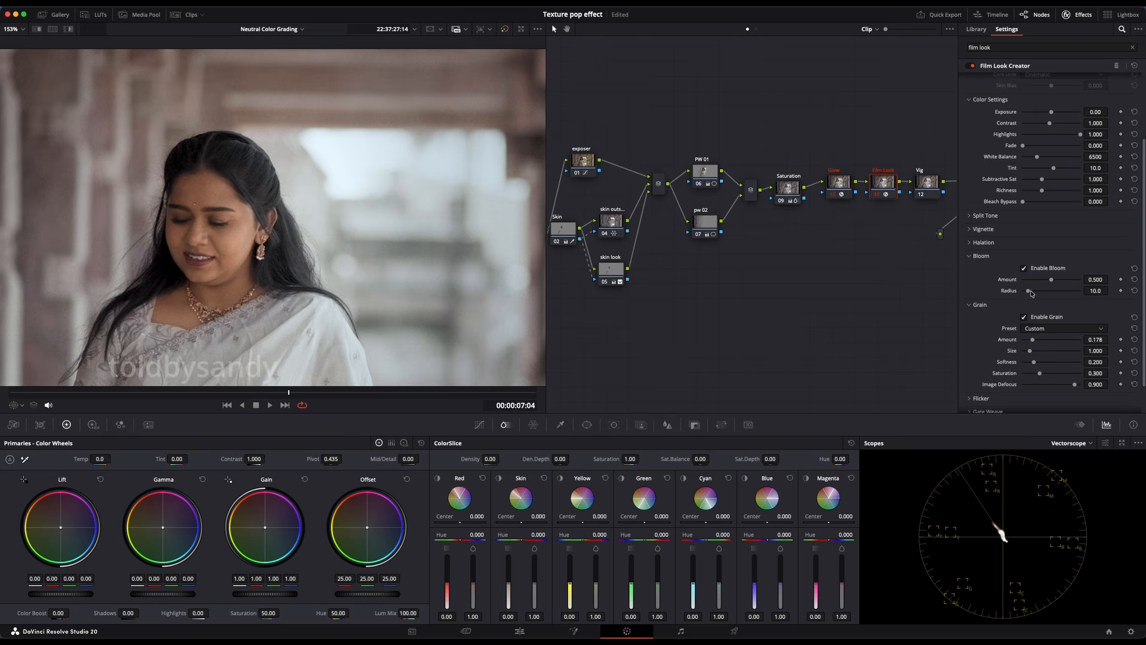
# Set the Film Look Creator's Bloom radius to 48.1 and Bloom amount to 0.798.
pyautogui.moveTo(1037, 291); pyautogui.dragTo(1073, 286)
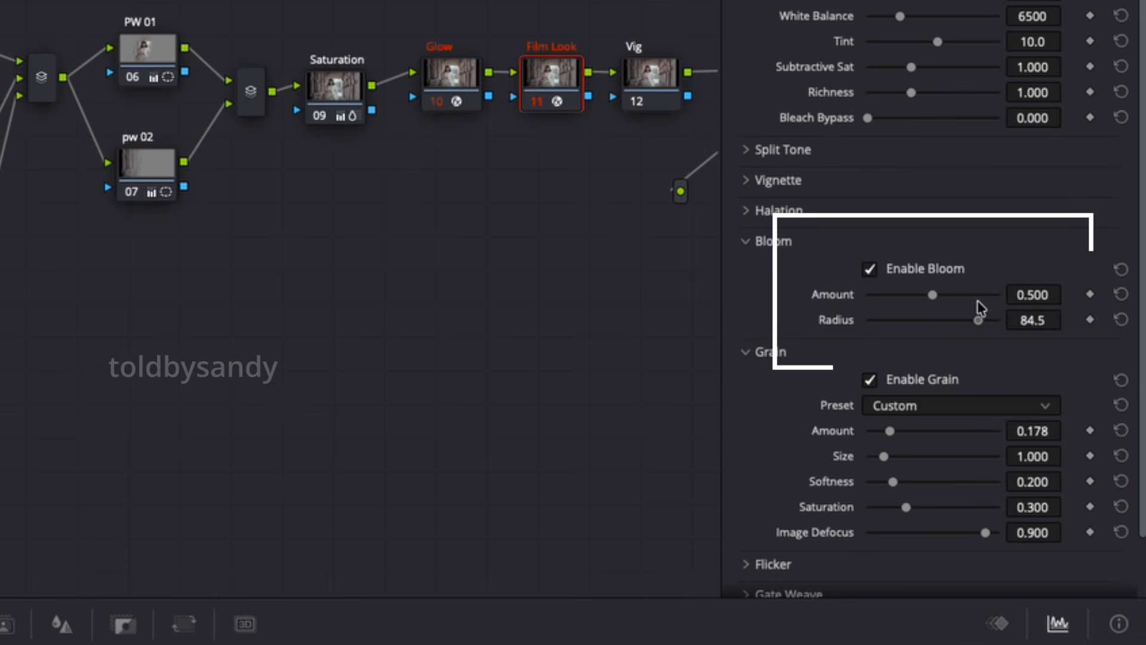
pyautogui.moveTo(981, 307); pyautogui.dragTo(930, 297)
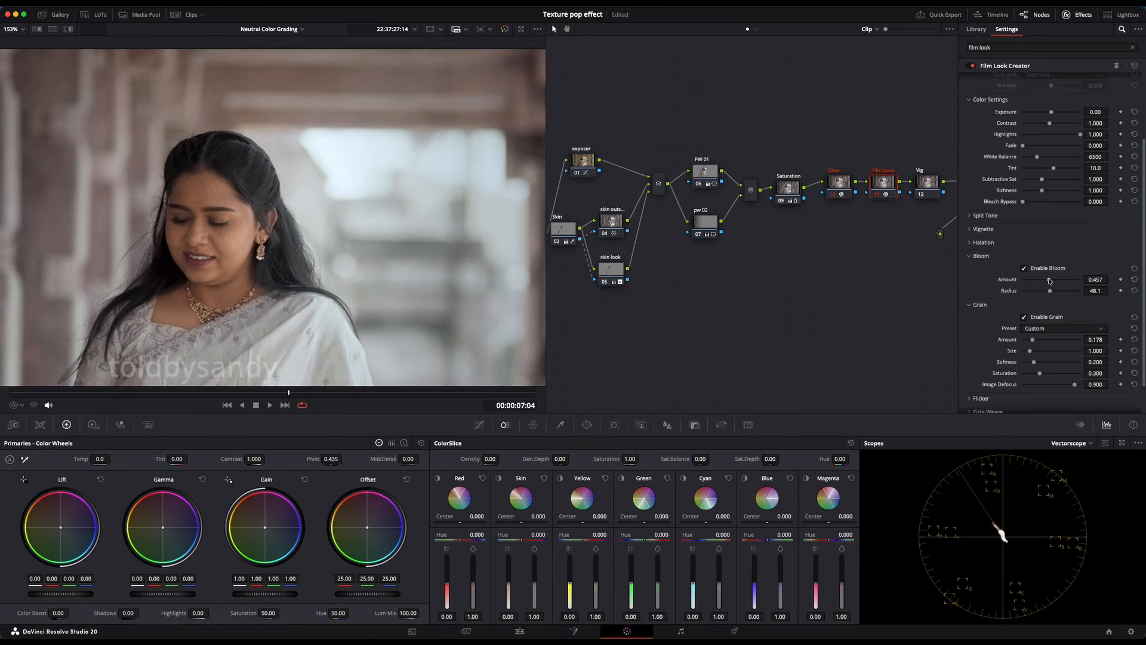
pyautogui.moveTo(1050, 281); pyautogui.dragTo(1085, 282)
# Enable Halation in Film Look Creator with an amount of 0.713 and a radius of 5.81.
pyautogui.click(970, 242)
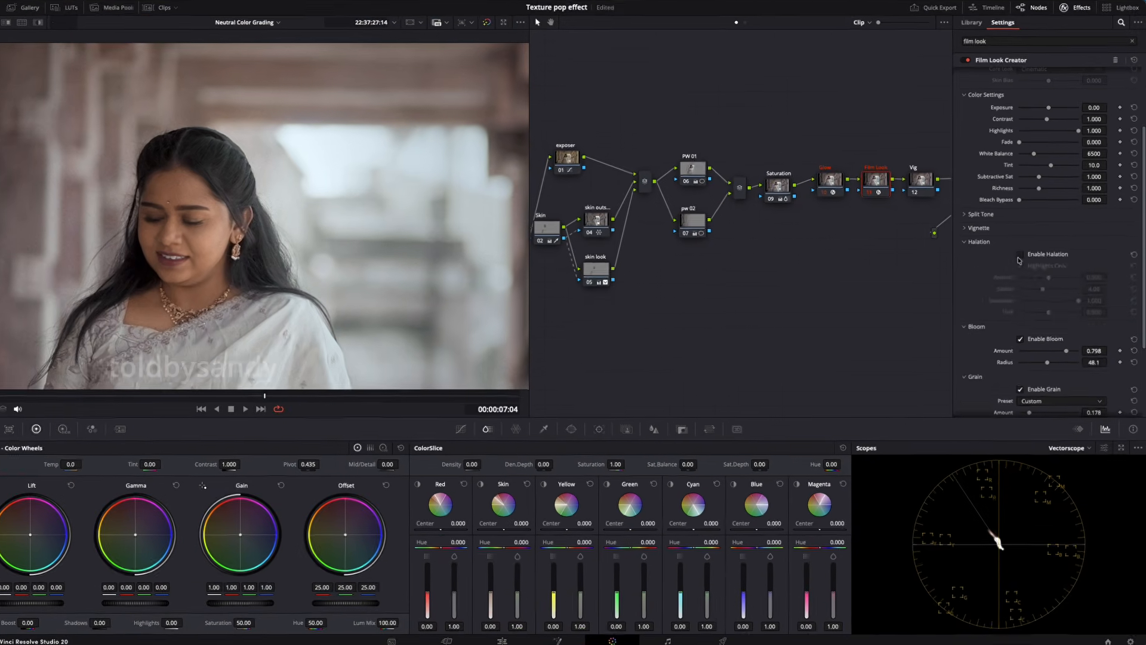
pyautogui.click(1025, 255)
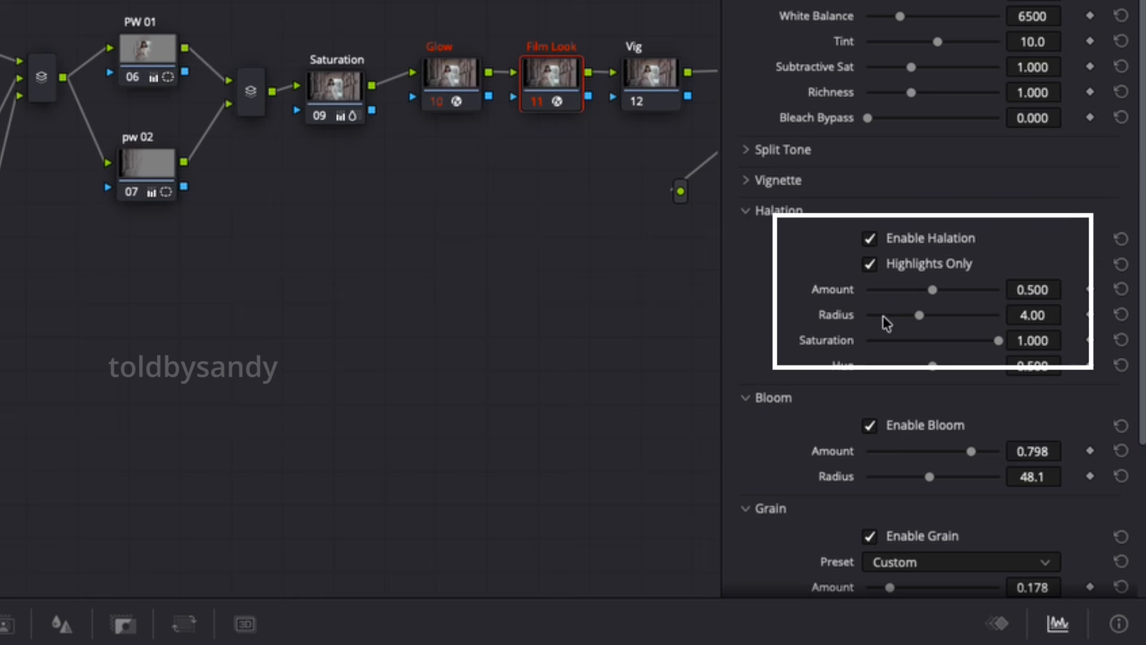
pyautogui.moveTo(980, 316)
pyautogui.mouseDown()
pyautogui.moveTo(929, 317)
pyautogui.moveTo(992, 316)
pyautogui.mouseUp()
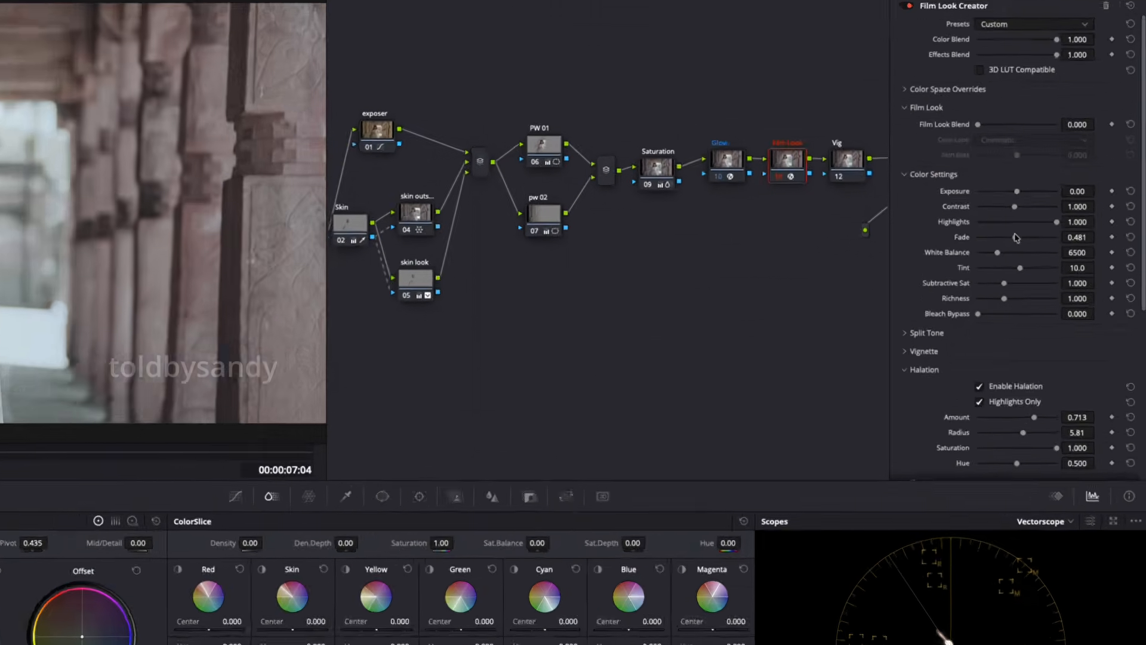
# In the Film Look color settings, set Fade to 0.481, White Balance to 7163 and Tint to -8.1.
pyautogui.moveTo(1022, 145); pyautogui.dragTo(1051, 145)
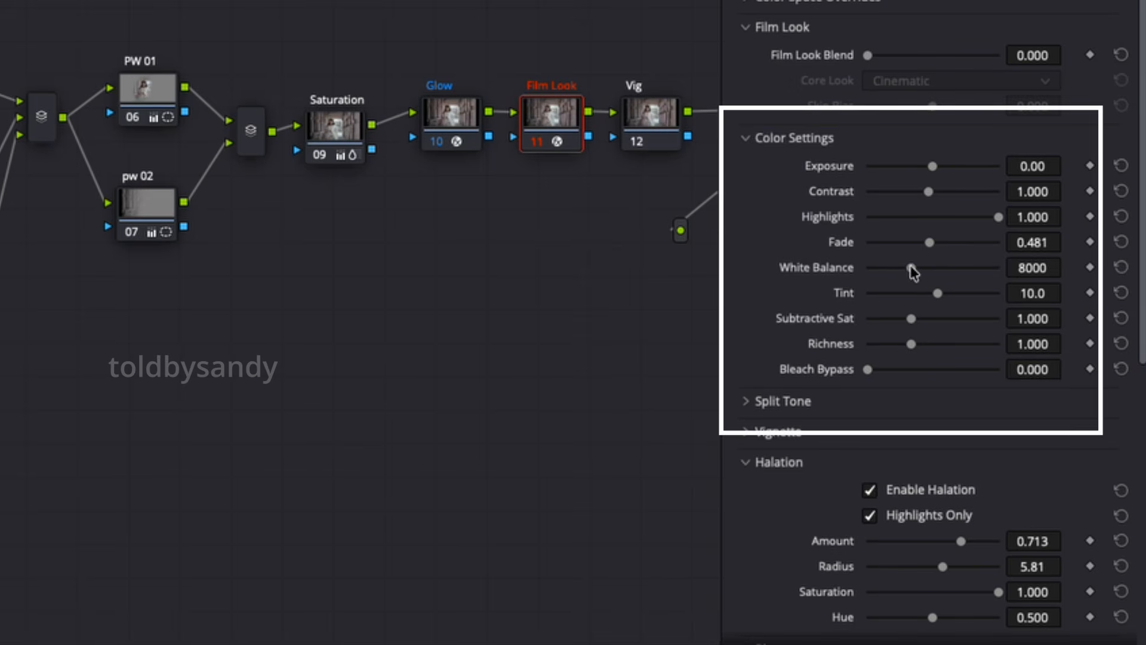
pyautogui.moveTo(906, 266); pyautogui.dragTo(901, 265)
pyautogui.moveTo(938, 300)
pyautogui.mouseDown()
pyautogui.moveTo(915, 297)
pyautogui.moveTo(932, 302)
pyautogui.mouseUp()
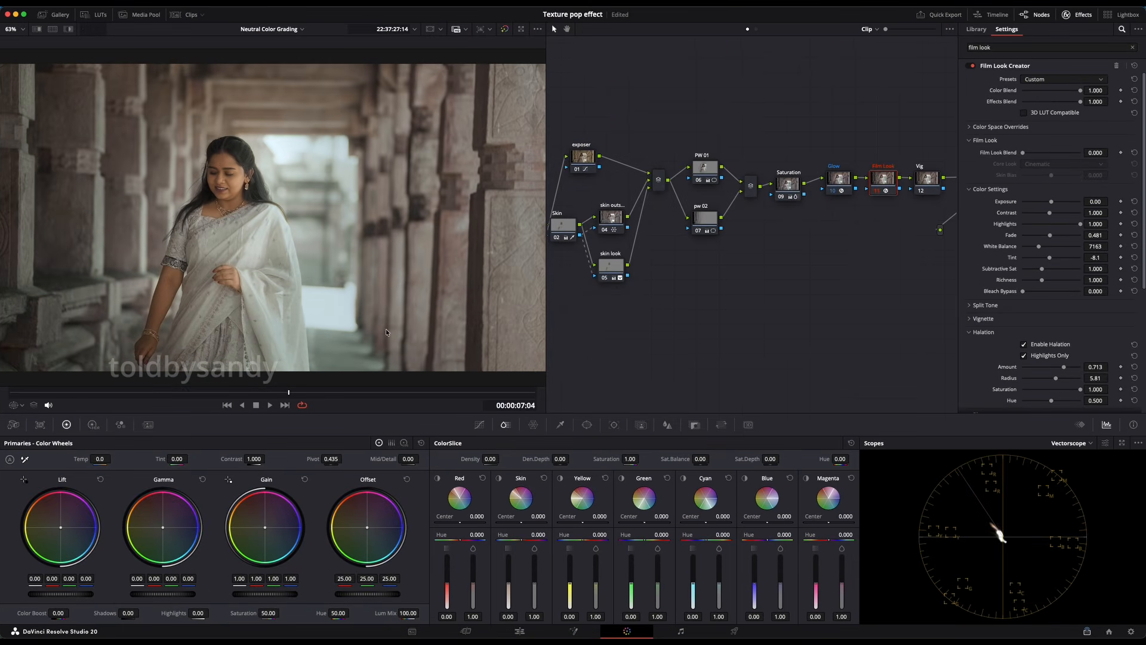
# At the 00:00:08:08 frame, set the film look's Bleach Bypass to 0.209 and Richness to 1.349.
pyautogui.moveTo(285, 399); pyautogui.dragTo(332, 393)
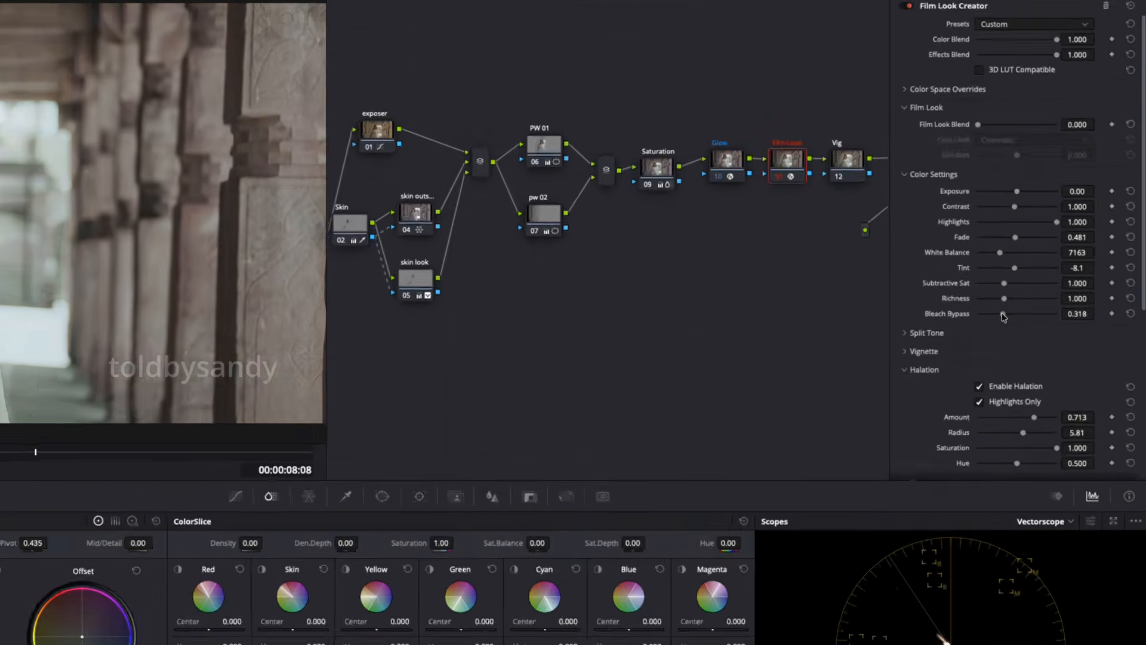
pyautogui.moveTo(1033, 293); pyautogui.dragTo(1036, 292)
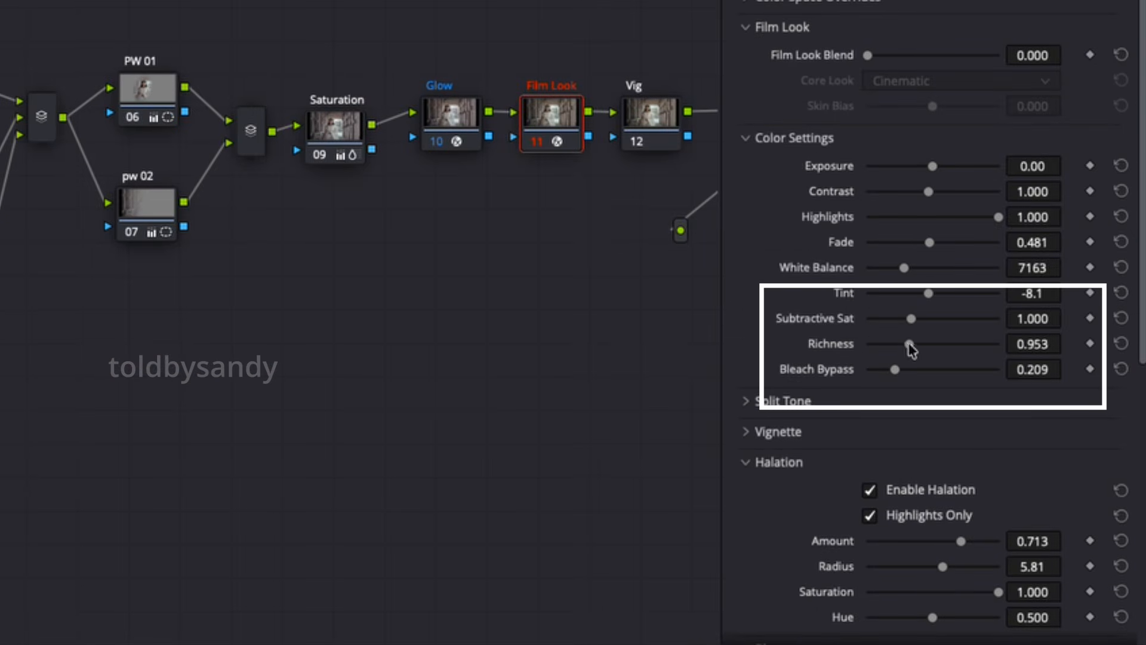
pyautogui.moveTo(909, 345)
pyautogui.mouseDown()
pyautogui.moveTo(886, 346)
pyautogui.moveTo(921, 347)
pyautogui.moveTo(884, 346)
pyautogui.moveTo(927, 348)
pyautogui.mouseUp()
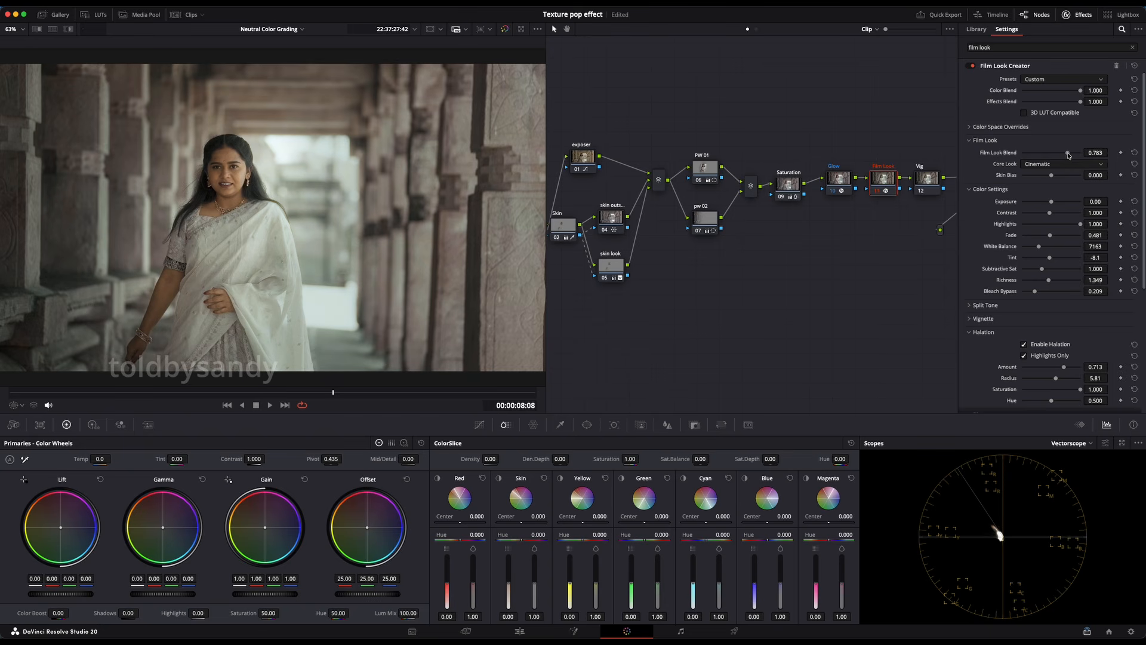
# Raise the Film Look Blend to 1.000 and set the Skin Bias to 0.380.
pyautogui.moveTo(1068, 155); pyautogui.dragTo(1145, 153)
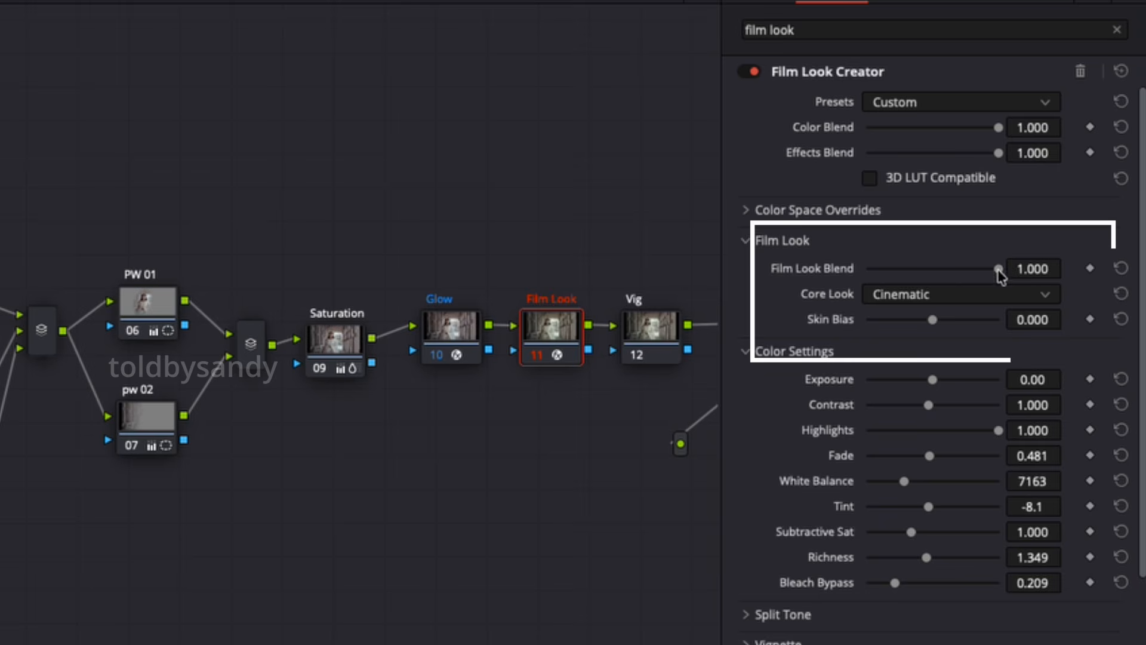
pyautogui.moveTo(1000, 274)
pyautogui.mouseDown()
pyautogui.moveTo(868, 270)
pyautogui.moveTo(1000, 270)
pyautogui.mouseUp()
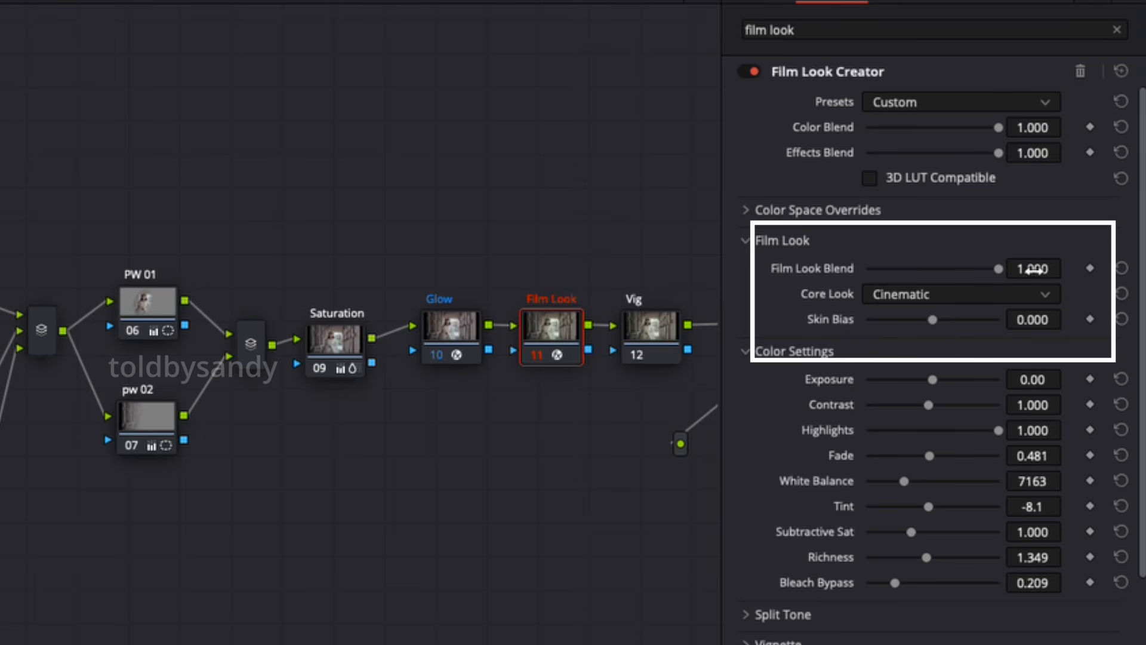
pyautogui.moveTo(936, 326)
pyautogui.mouseDown()
pyautogui.moveTo(888, 320)
pyautogui.moveTo(962, 323)
pyautogui.moveTo(901, 320)
pyautogui.moveTo(955, 325)
pyautogui.moveTo(945, 323)
pyautogui.mouseUp()
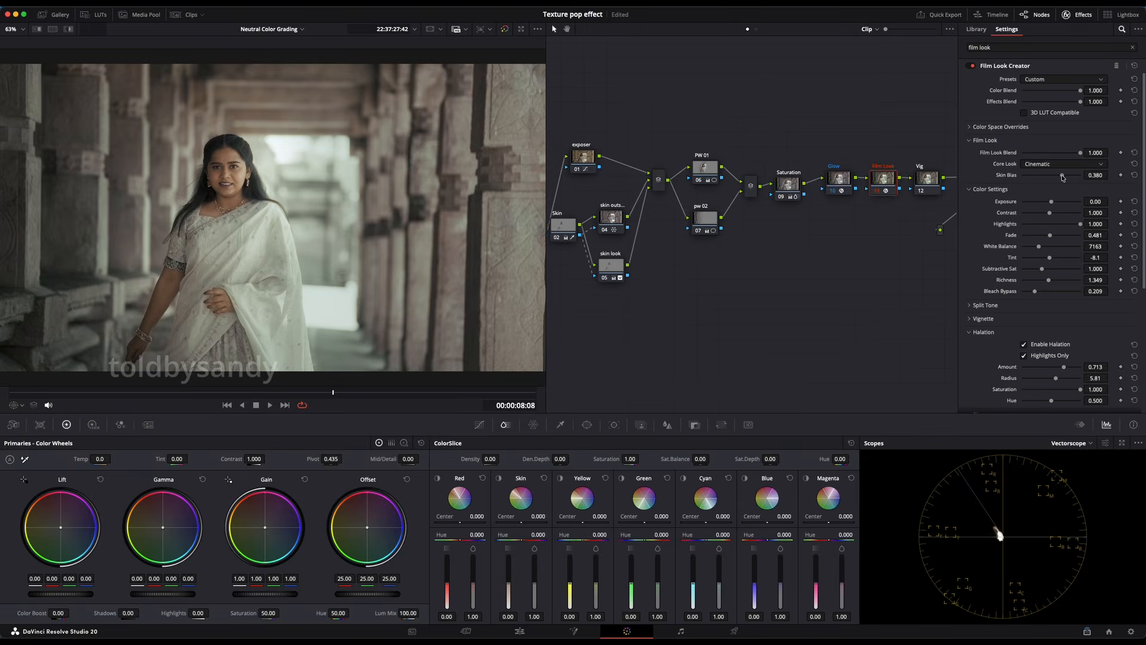
# Try the Rochester core look in Film Look Creator and return to Cinematic.
pyautogui.click(1049, 166)
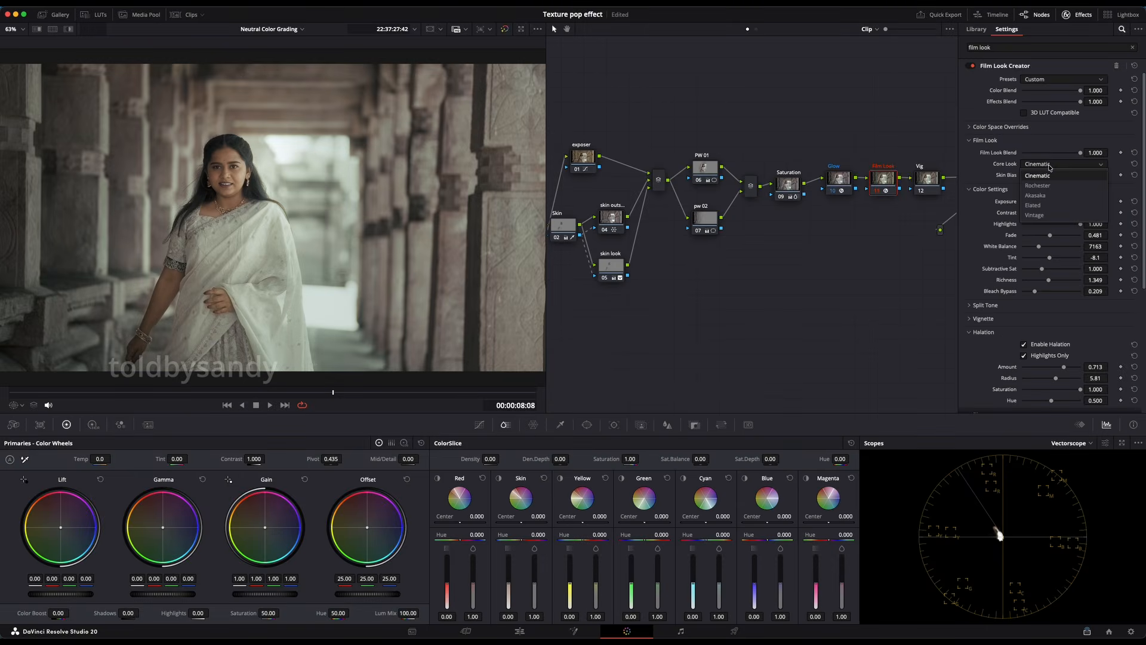
pyautogui.click(1046, 185)
pyautogui.click(1045, 166)
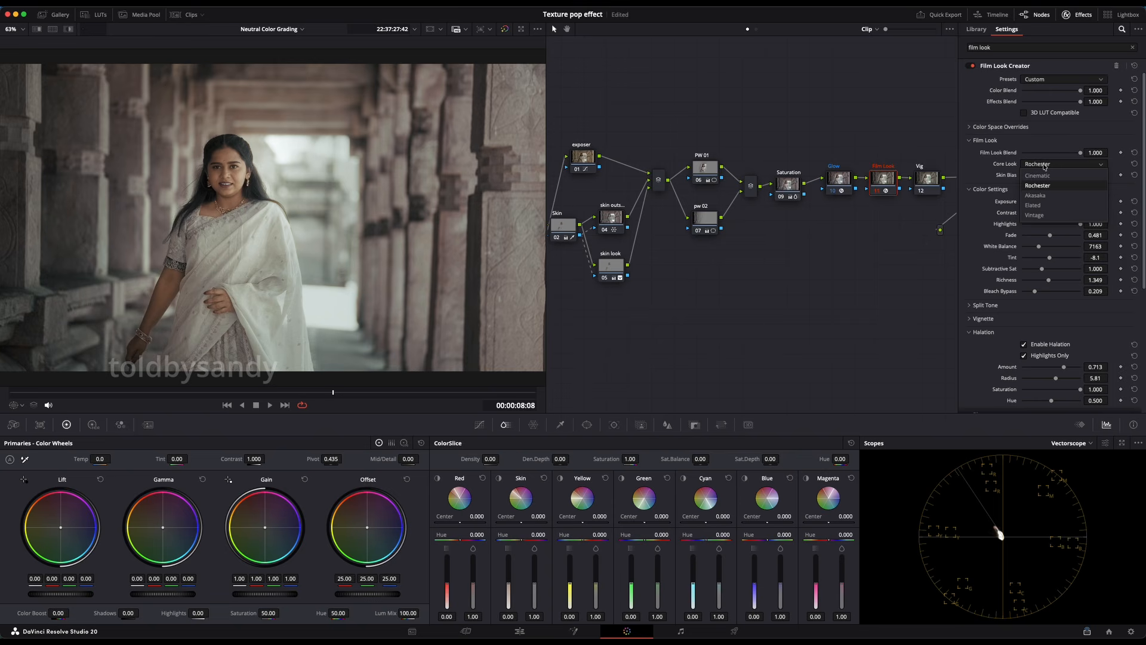
pyautogui.click(1044, 174)
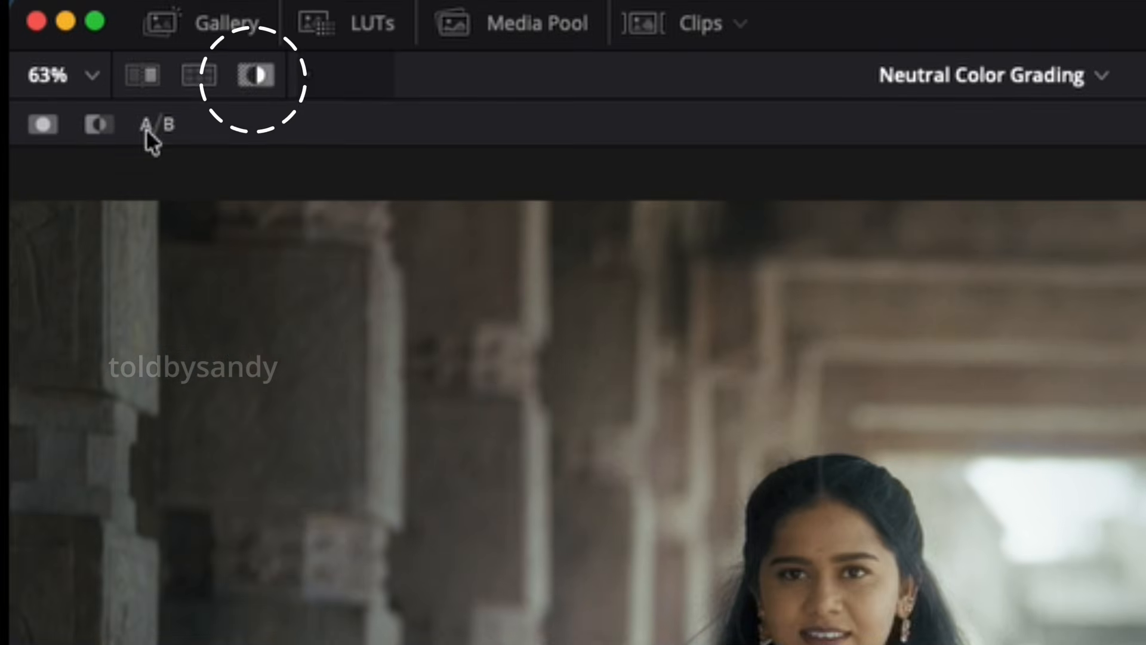
# Using the A/B difference highlight, set the Sharpen node's radius to 0.35, H/V ratio to 0.02 and scaling to 0.05, and leave the highlight.
pyautogui.click(146, 124)
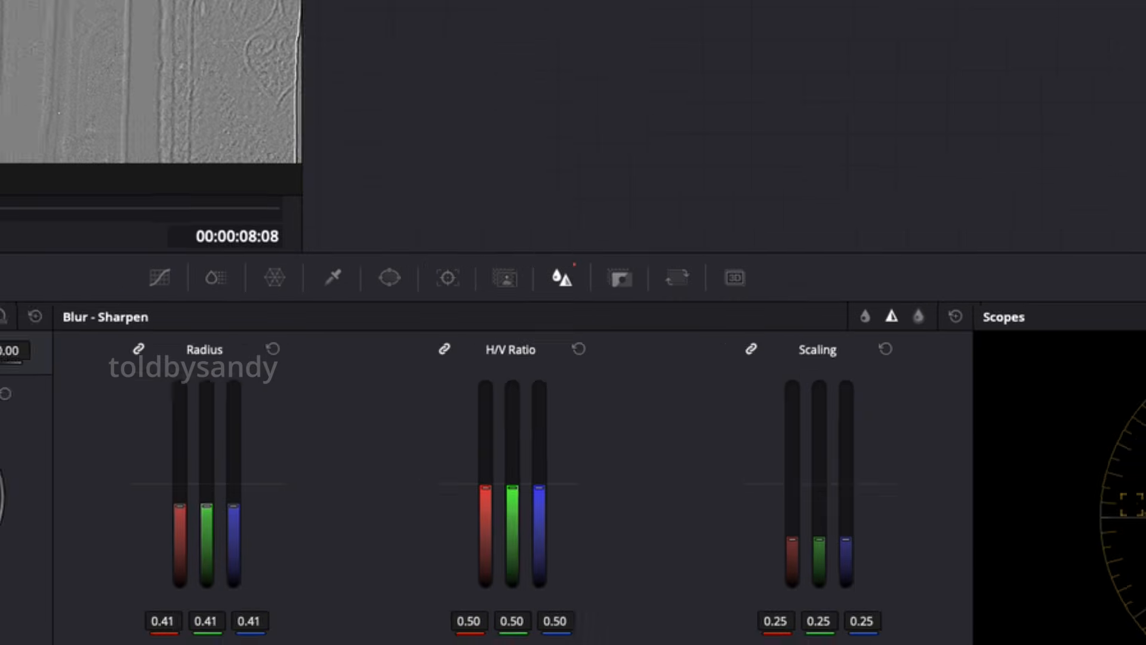
pyautogui.moveTo(233, 506); pyautogui.dragTo(234, 519)
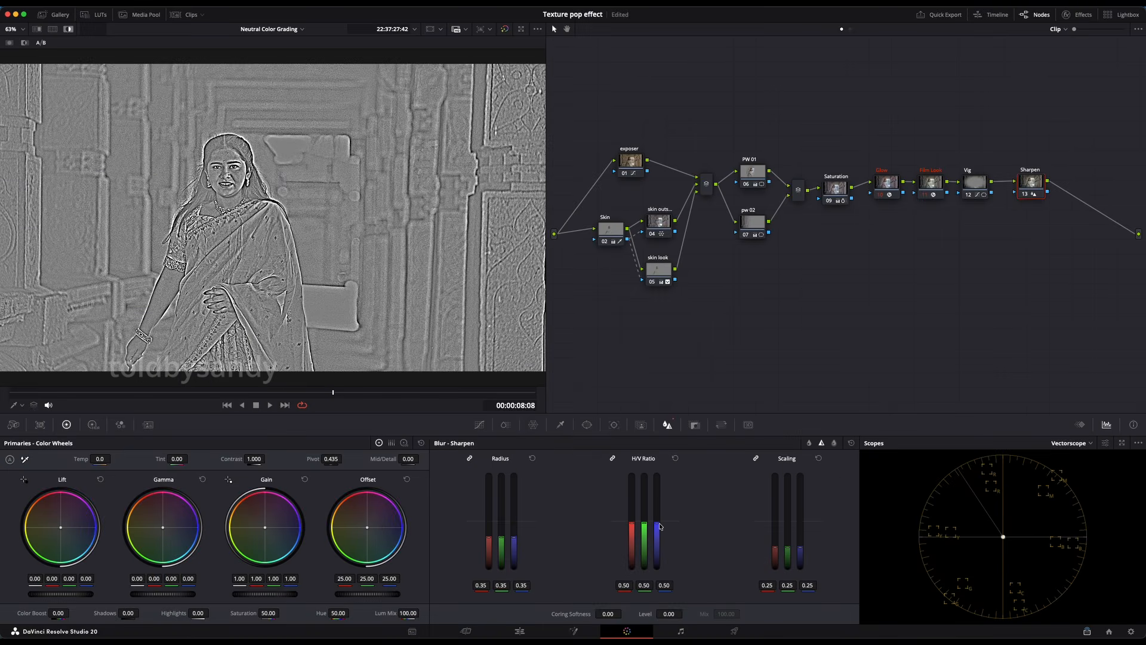
pyautogui.moveTo(644, 525); pyautogui.dragTo(645, 569)
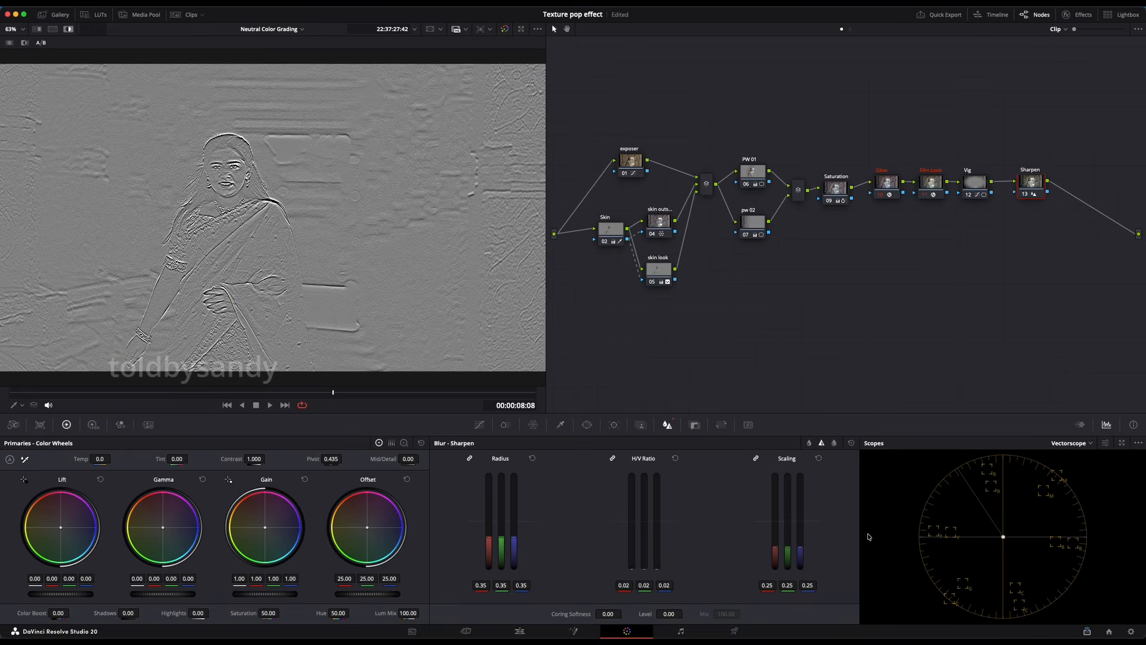
pyautogui.moveTo(801, 550)
pyautogui.mouseDown()
pyautogui.moveTo(801, 570)
pyautogui.moveTo(811, 535)
pyautogui.mouseUp()
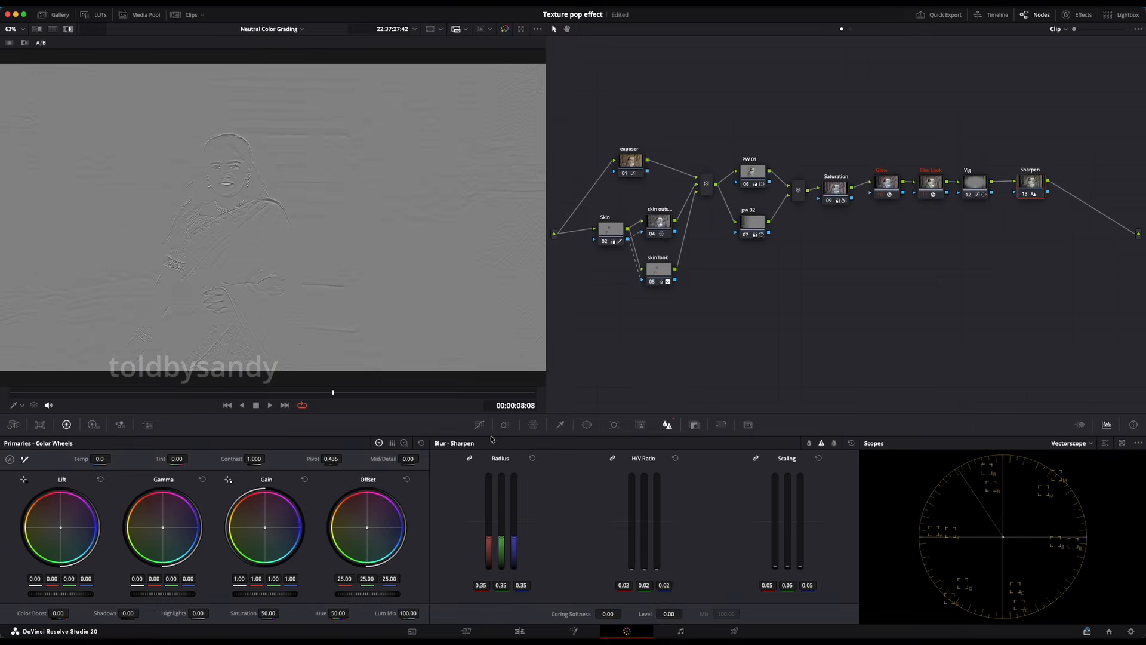
pyautogui.hotkey('shift', 'h')
pyautogui.scroll(-2, 250, 173)
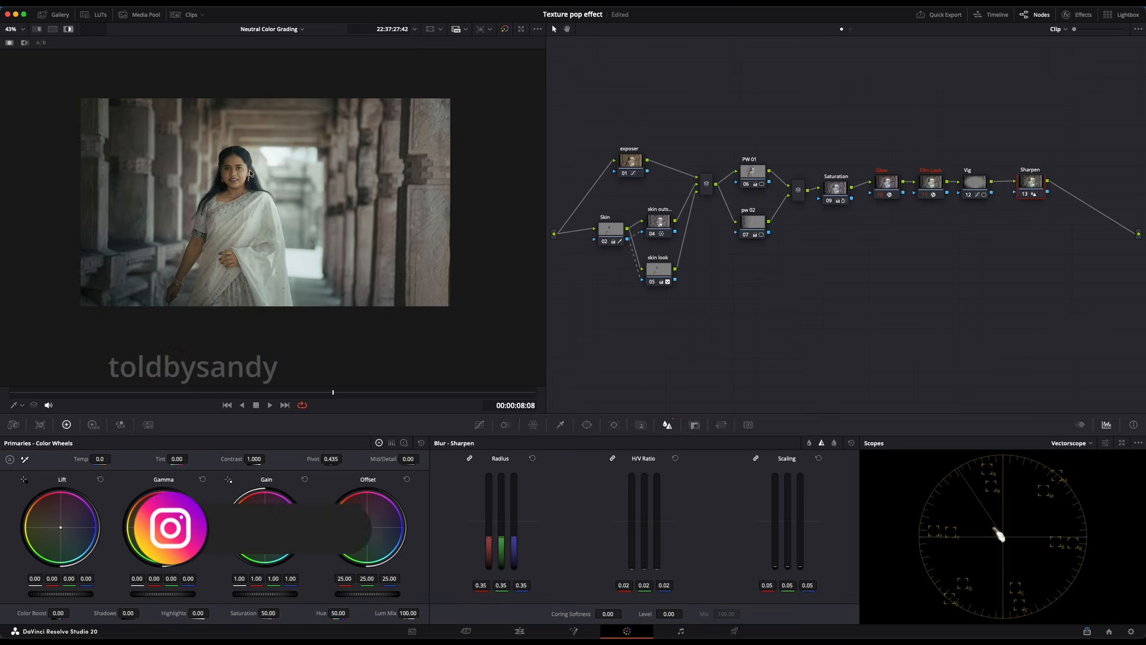
pyautogui.scroll(-1, 251, 173)
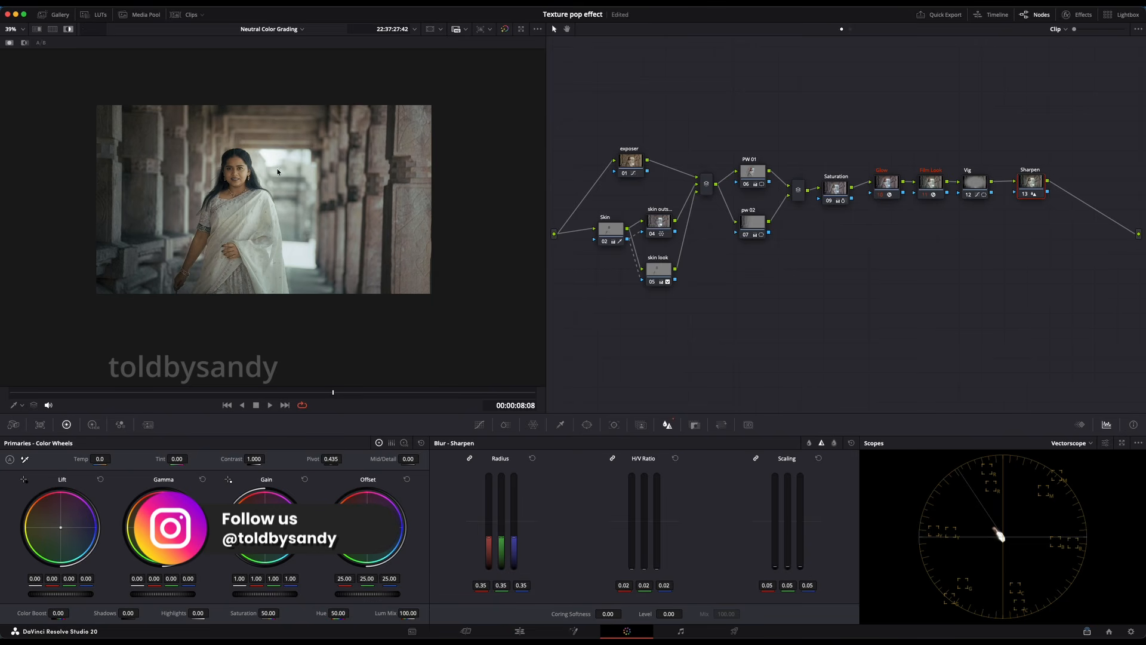